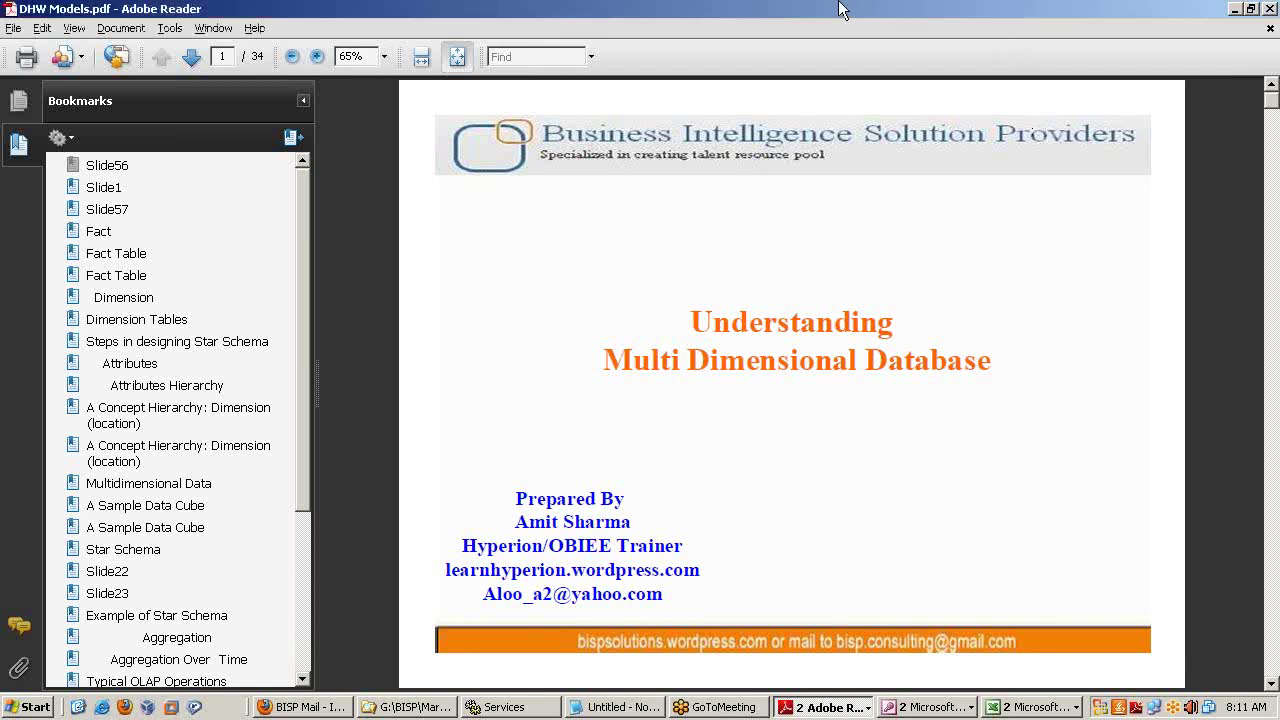
# Step: Close BISP Video Library1.pdf and bring DHW Models.pdf back into view
pyautogui.click(1236, 9)
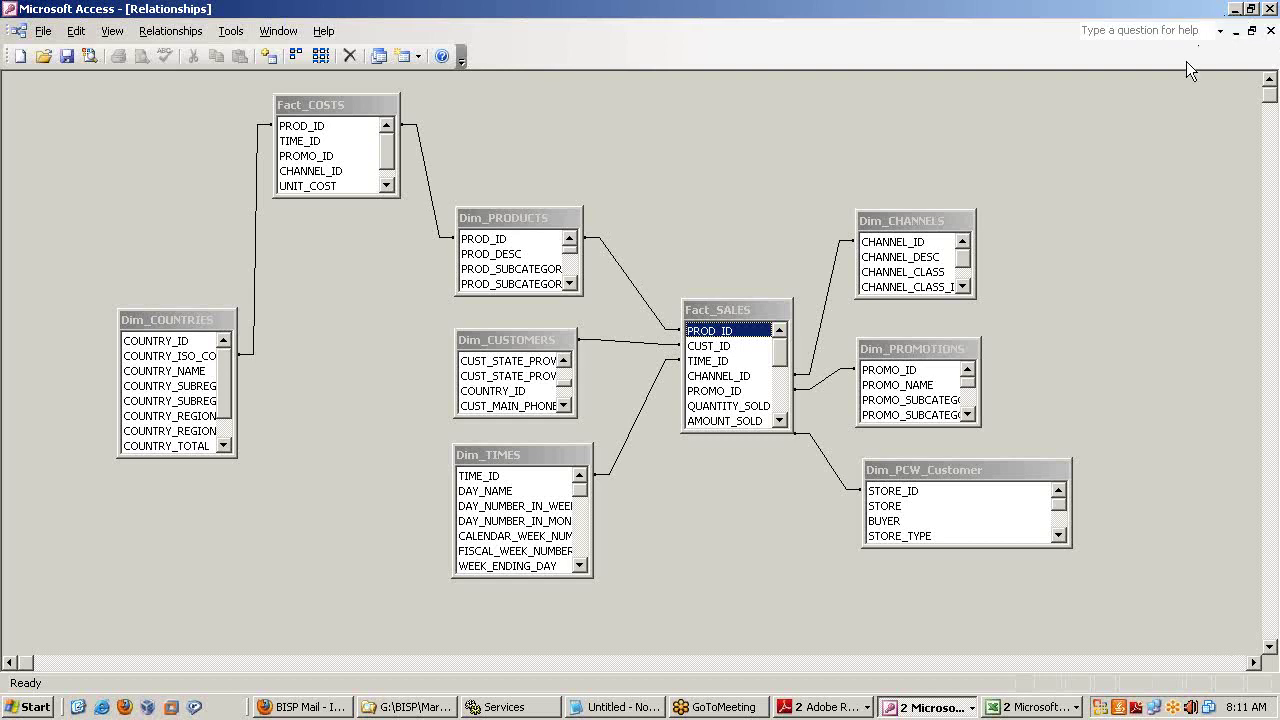
pyautogui.click(845, 706)
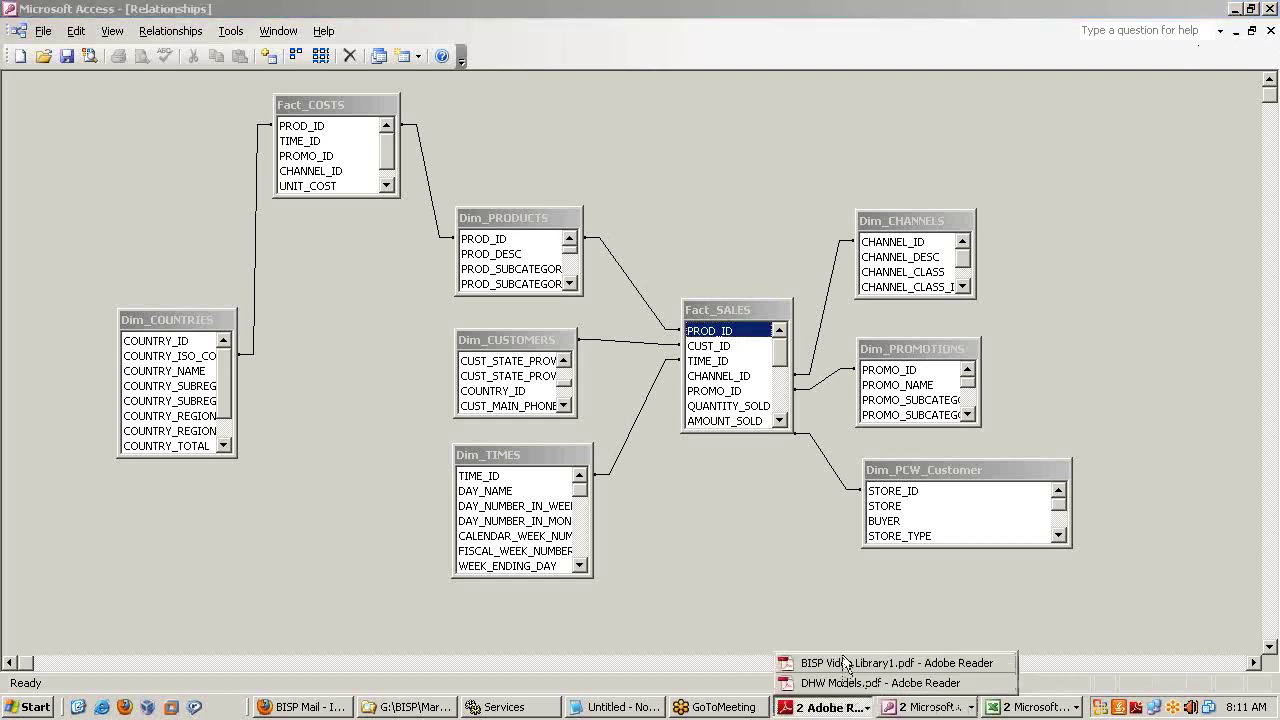
pyautogui.rightClick(845, 670)
pyautogui.click(880, 627)
pyautogui.click(840, 706)
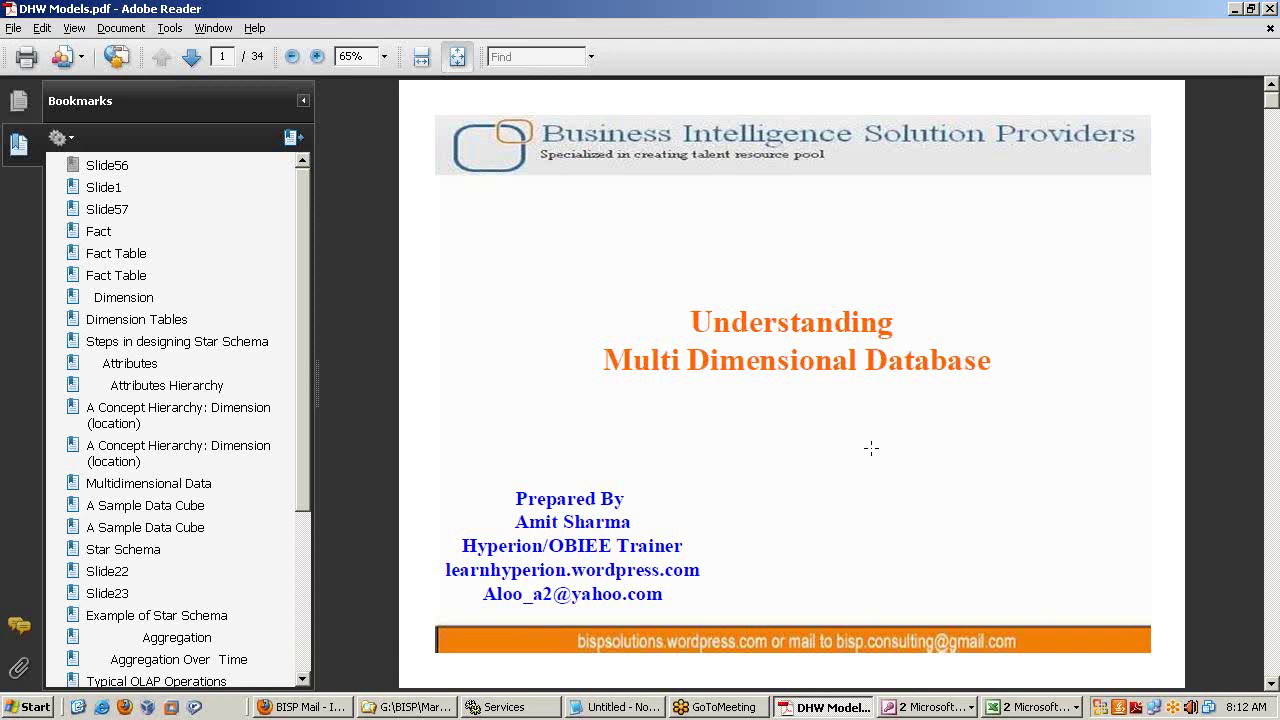
# Step: Switch to Excel and view the data model in Sales Analysis Sheet.xls
pyautogui.click(1020, 707)
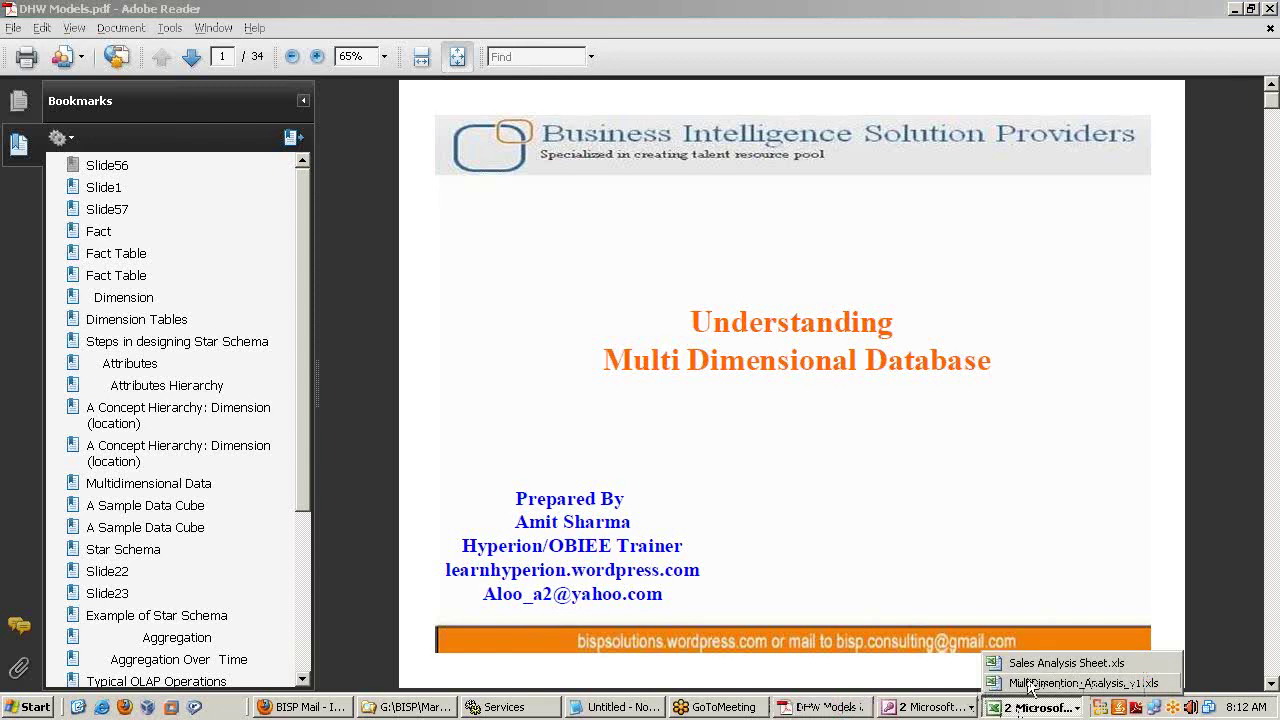
pyautogui.click(1035, 663)
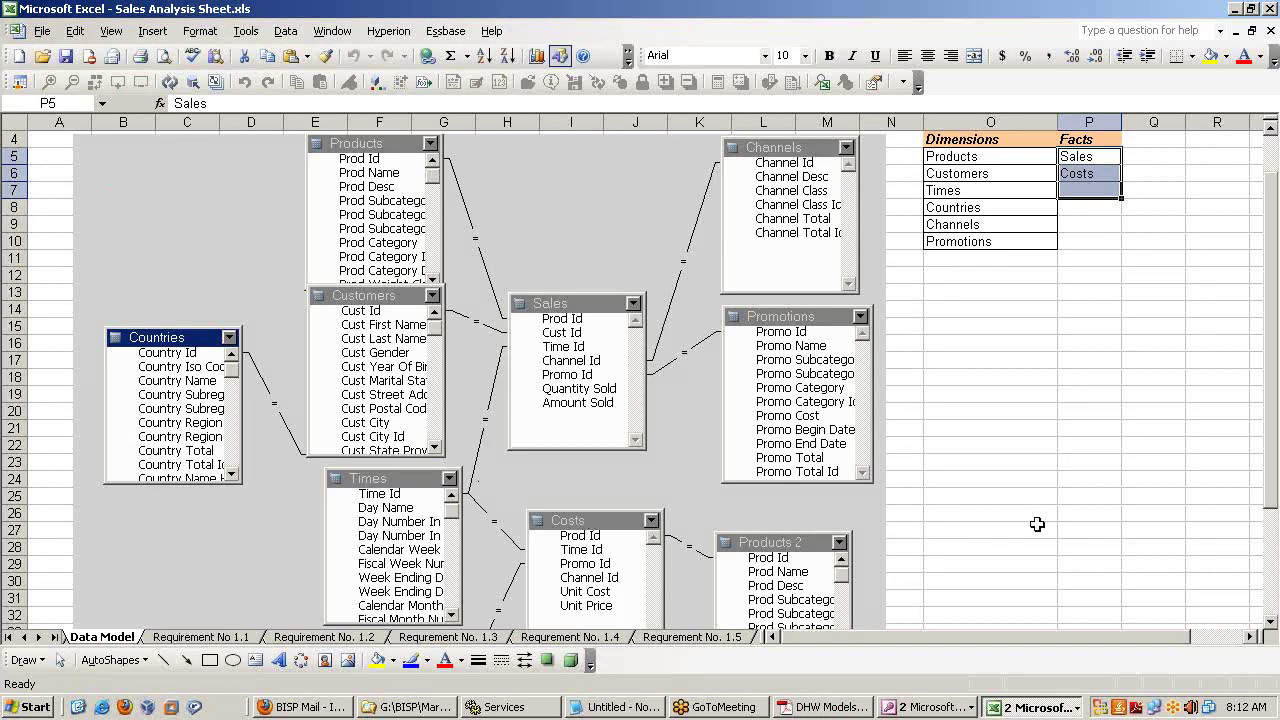
# Step: Switch to the file explorer and browse to G:\Online Training\Learning Stuff
pyautogui.click(448, 708)
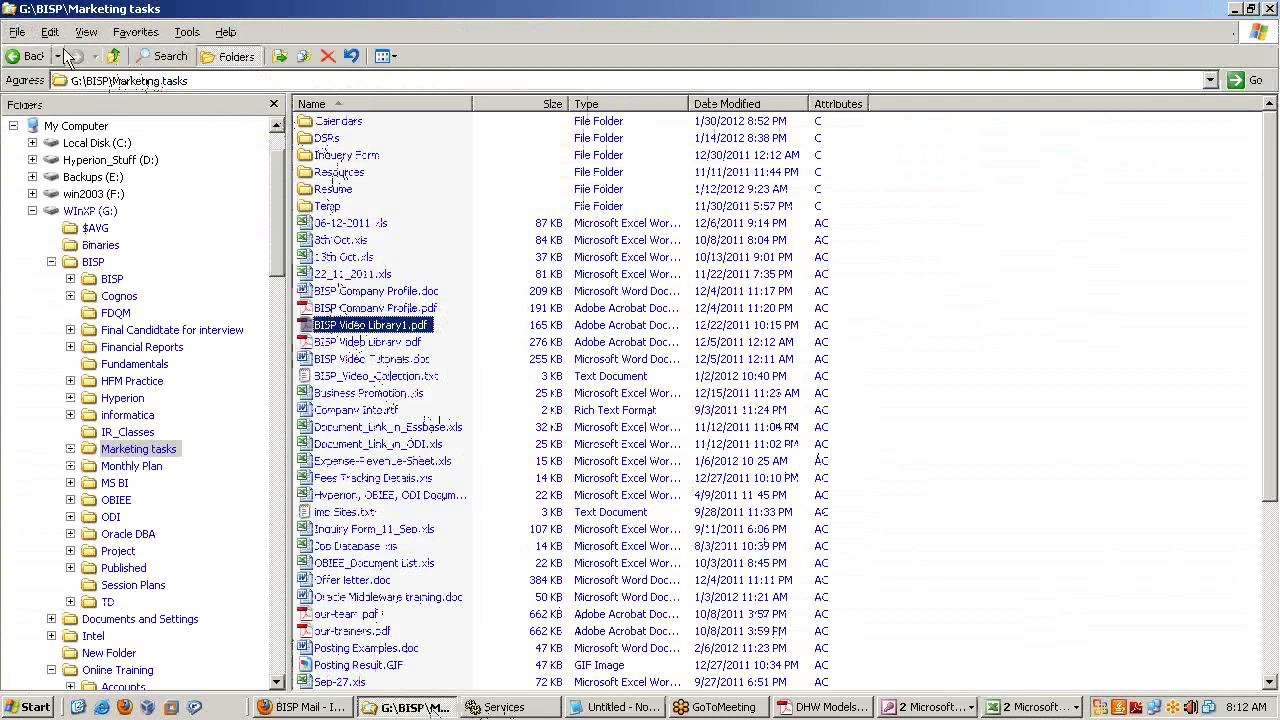
pyautogui.click(113, 56)
pyautogui.click(113, 56)
pyautogui.doubleClick(345, 206)
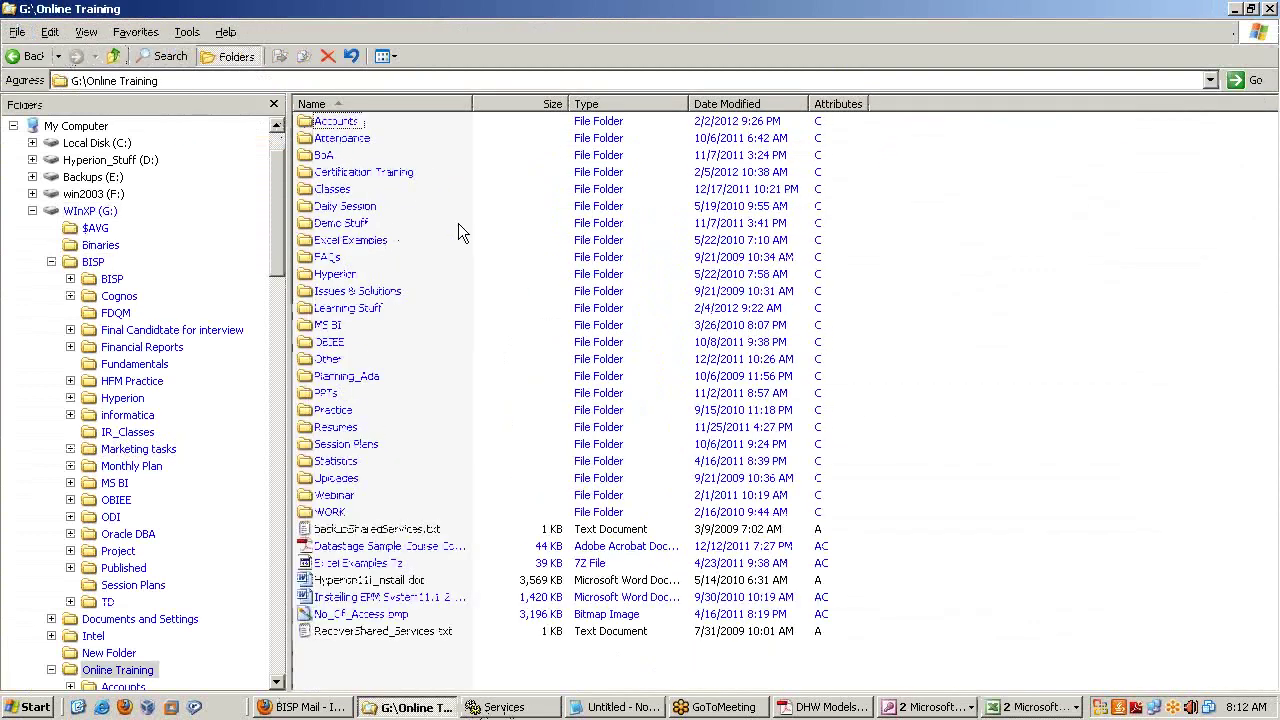
pyautogui.press('c')
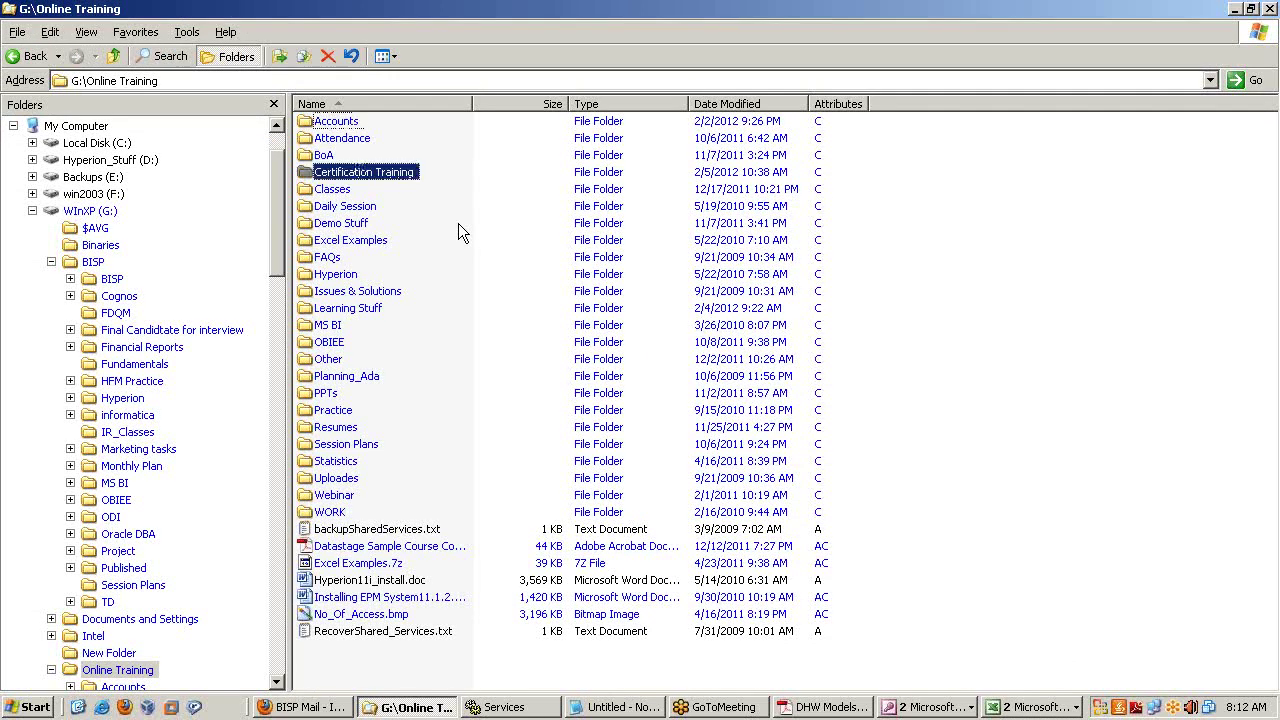
pyautogui.press('l')
pyautogui.press('Return')
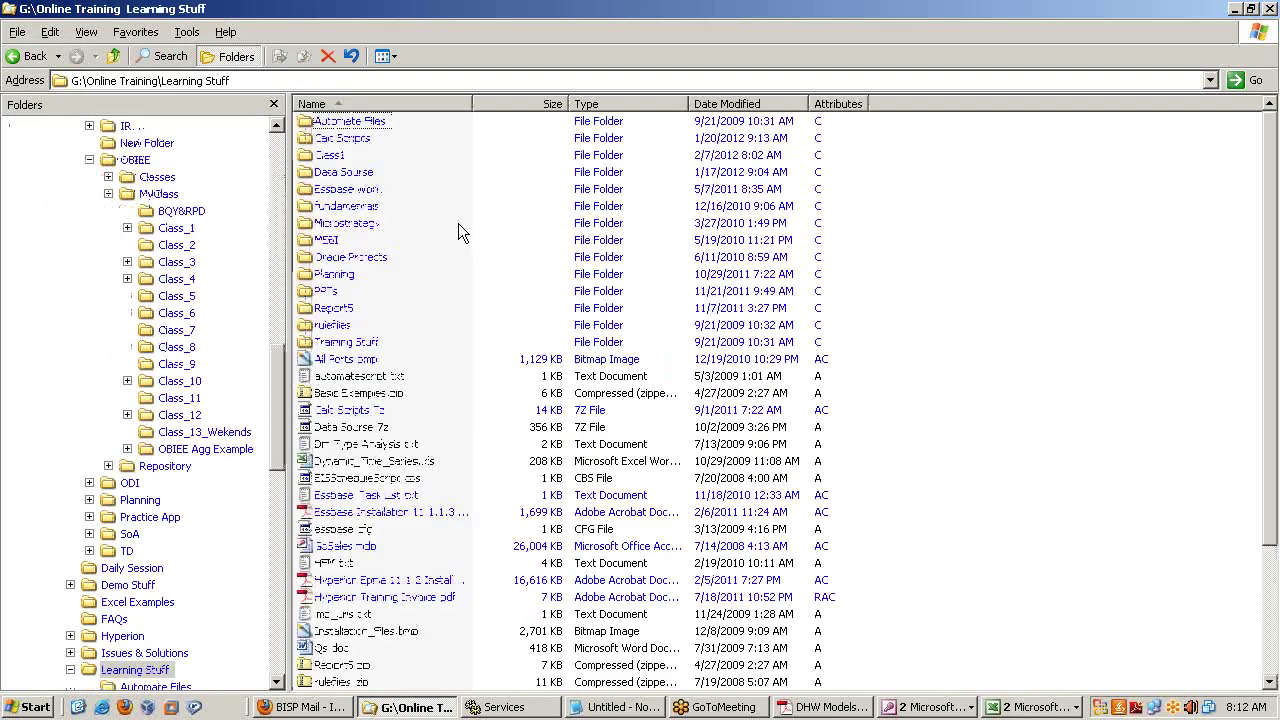
# Step: Open the workbook Reporting Requirements.xls from the Class1 folder
pyautogui.doubleClick(330, 156)
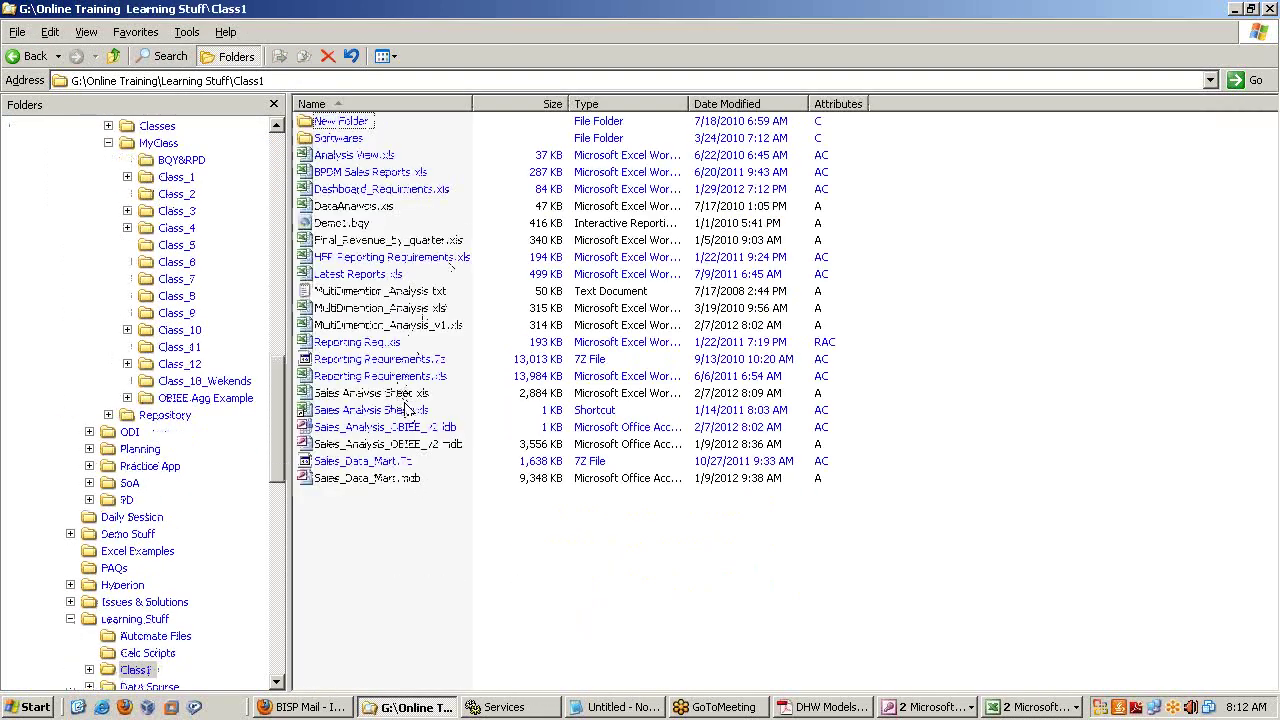
pyautogui.click(418, 380)
pyautogui.doubleClick(400, 392)
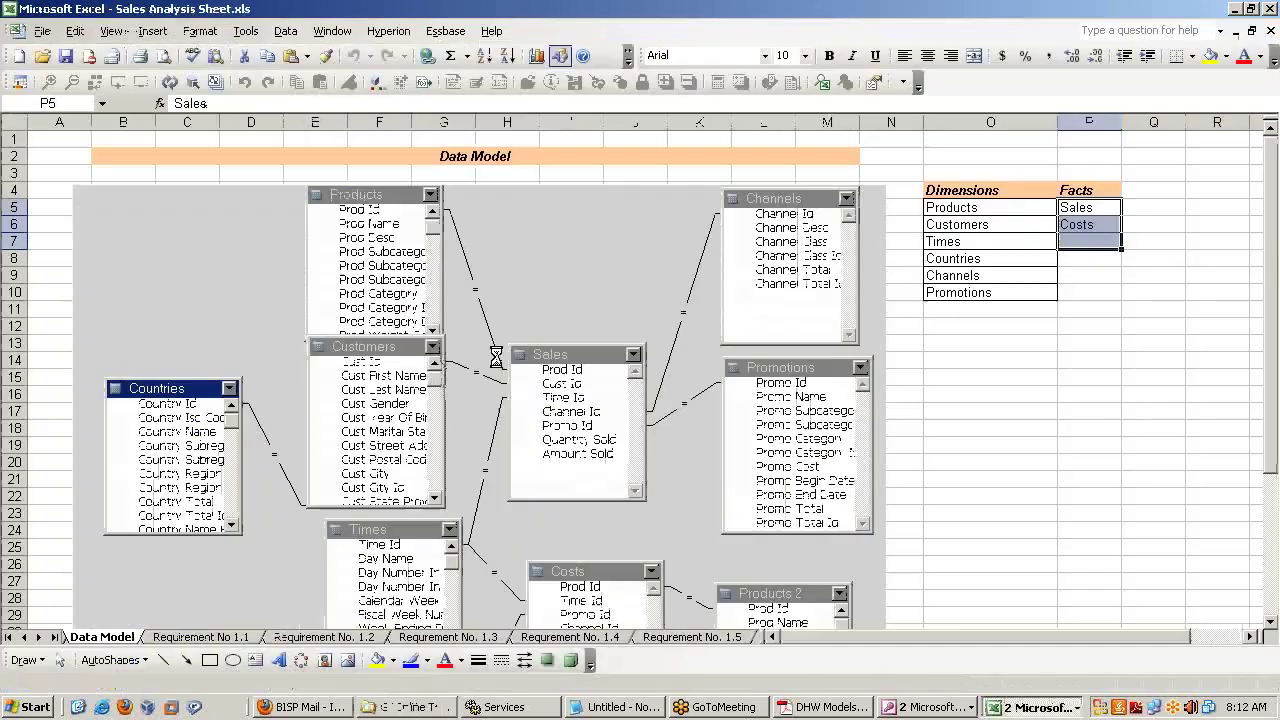
# Step: Switch to DHW Models.pdf in Adobe Reader and highlight Relational OLAP, Multidimensional OLAP and ROLAP VS. MOLAP in turn on page 2
pyautogui.click(775, 708)
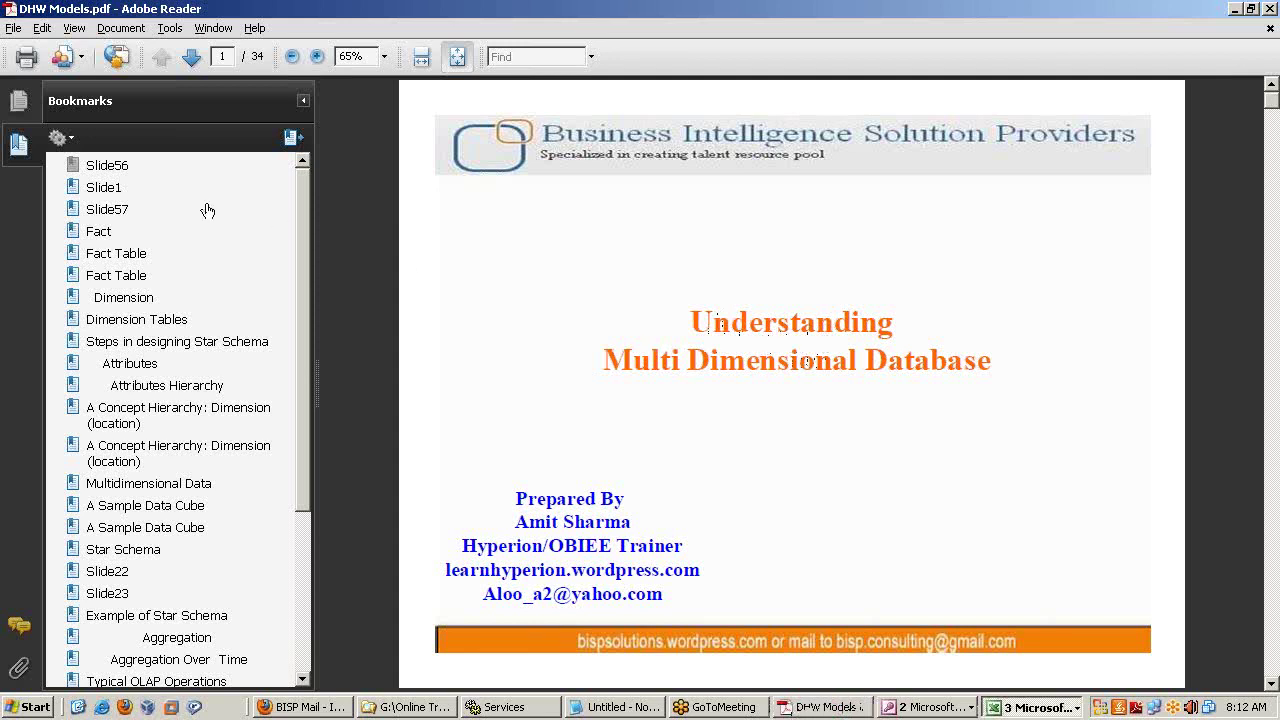
pyautogui.scroll(-1, 1006, 294)
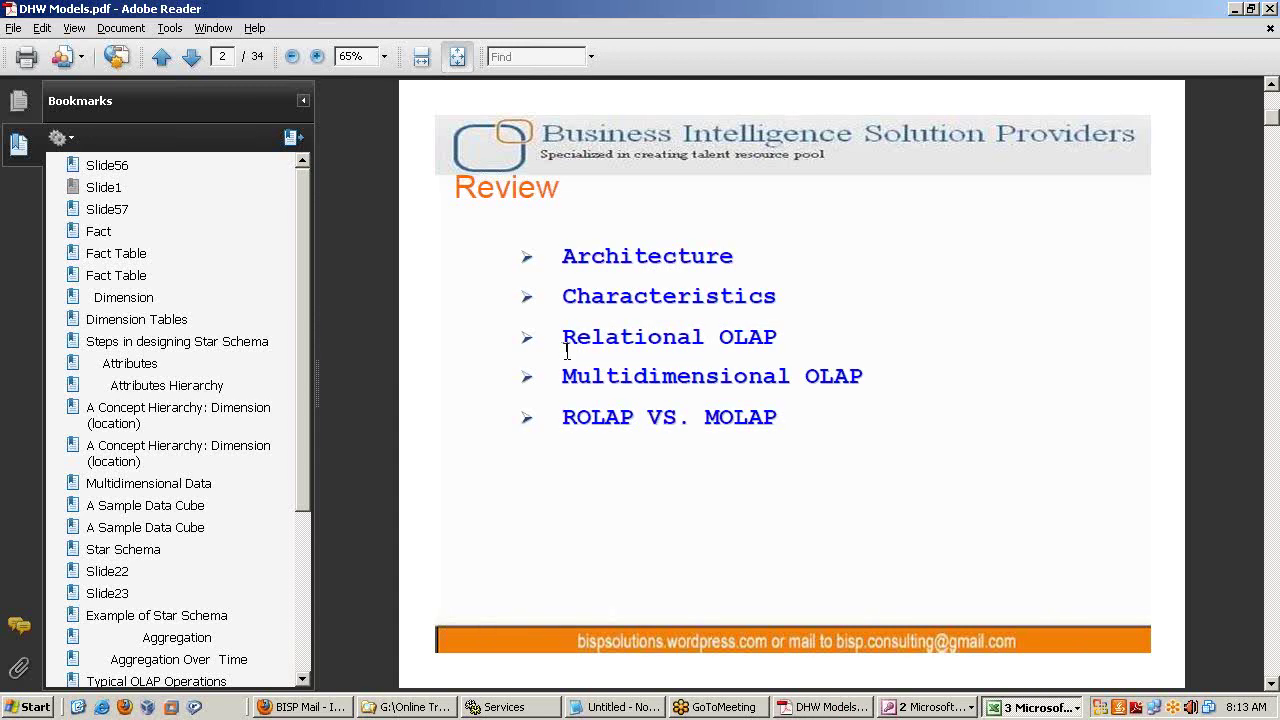
pyautogui.moveTo(556, 331); pyautogui.dragTo(776, 326)
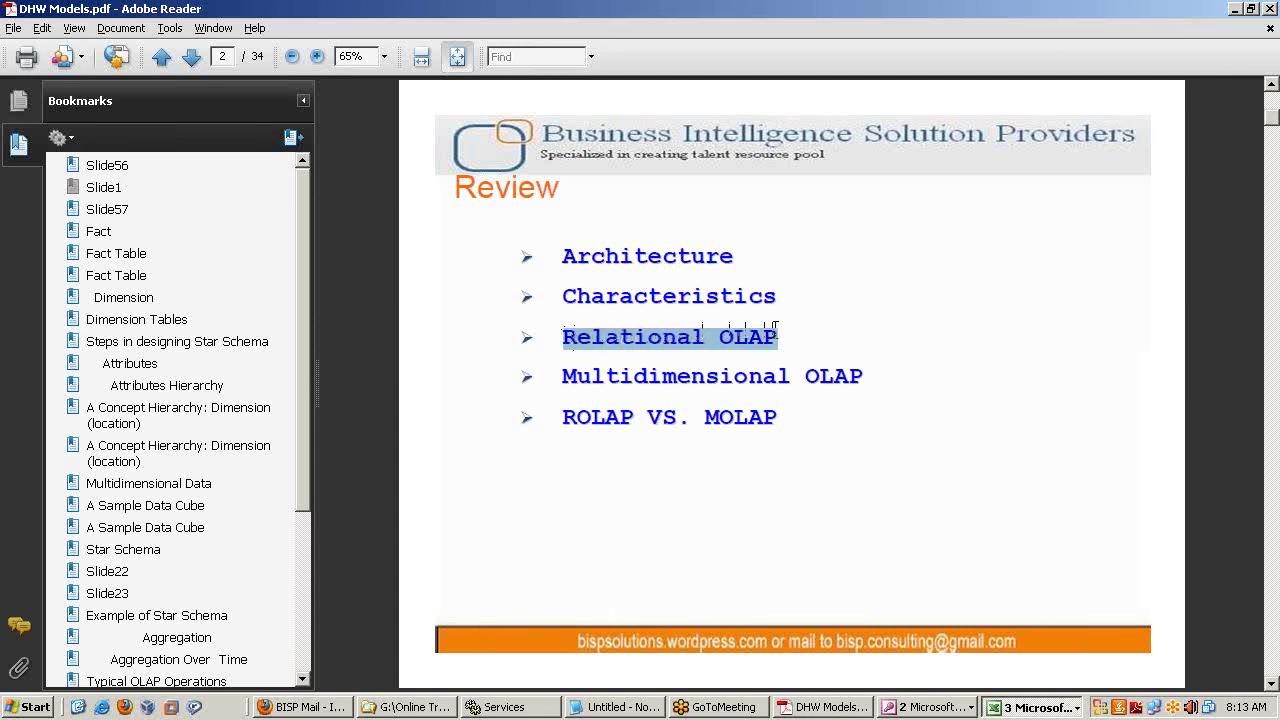
pyautogui.moveTo(563, 377); pyautogui.dragTo(874, 374)
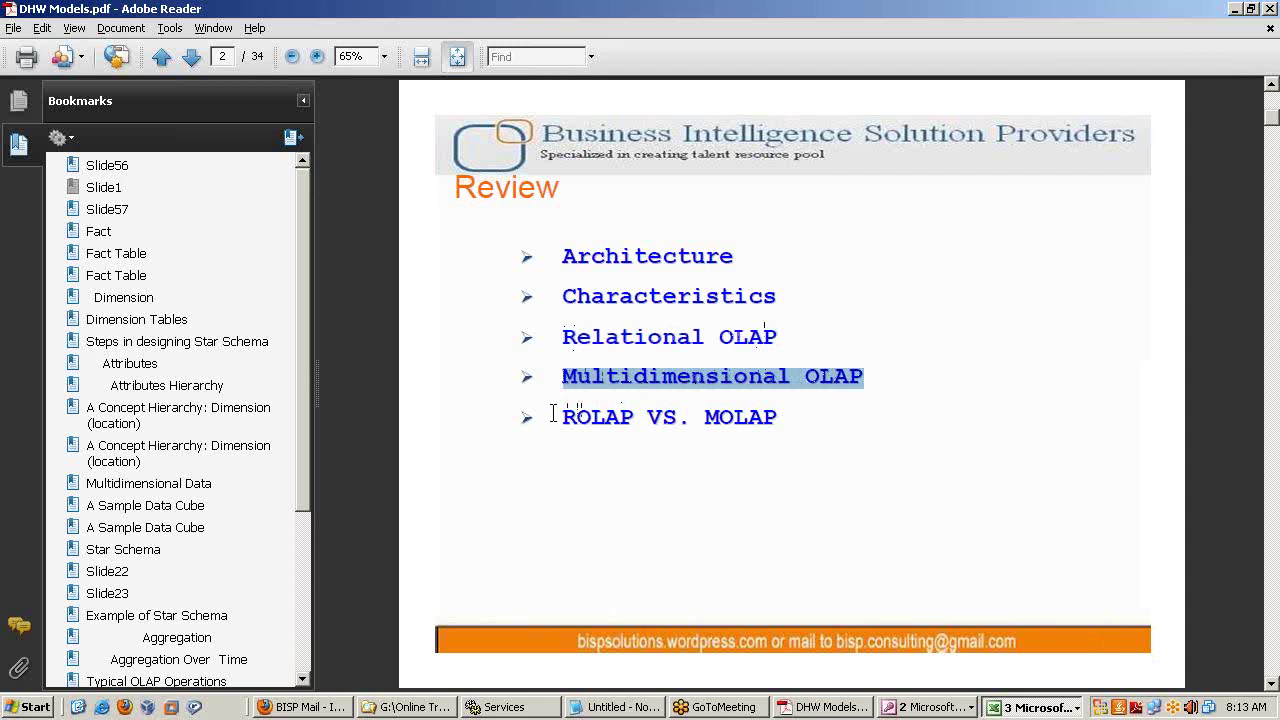
pyautogui.moveTo(553, 414); pyautogui.dragTo(770, 422)
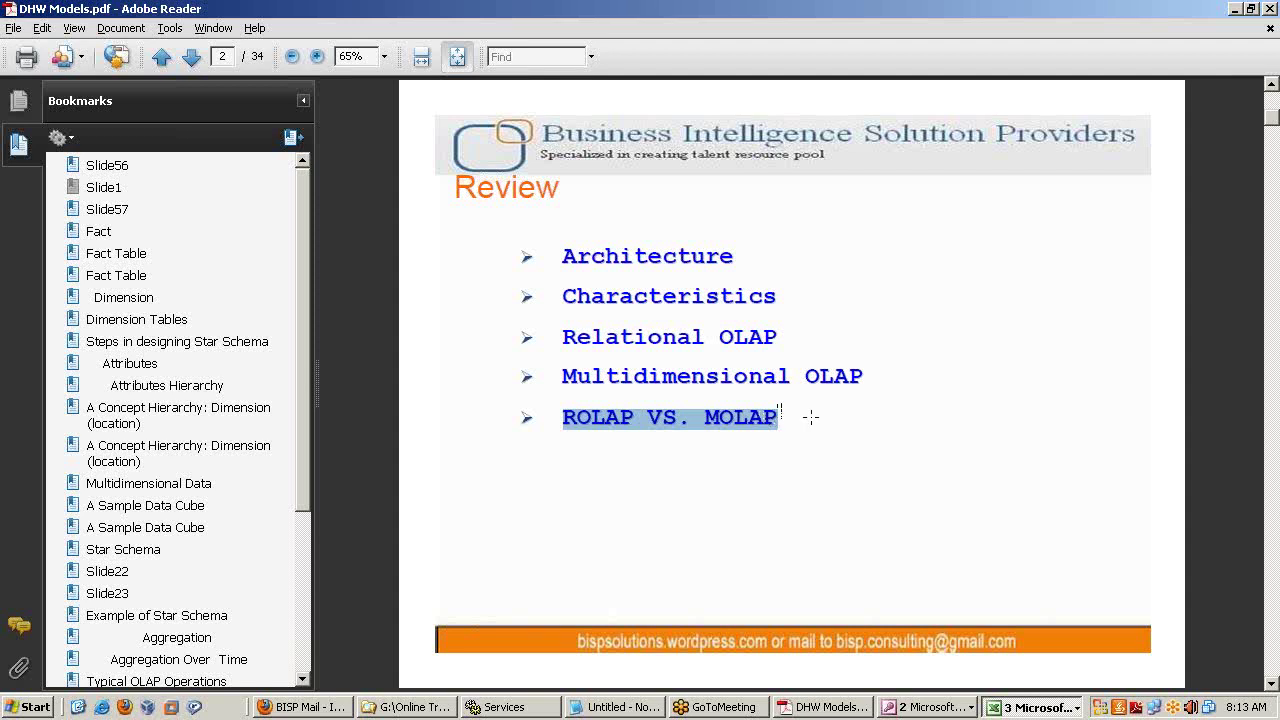
# Step: Highlight Star Schema, Drilling Down & Roll up and Slicing & Dicing in turn on page 3, and the Fact heading on page 4
pyautogui.scroll(-1, 856, 418)
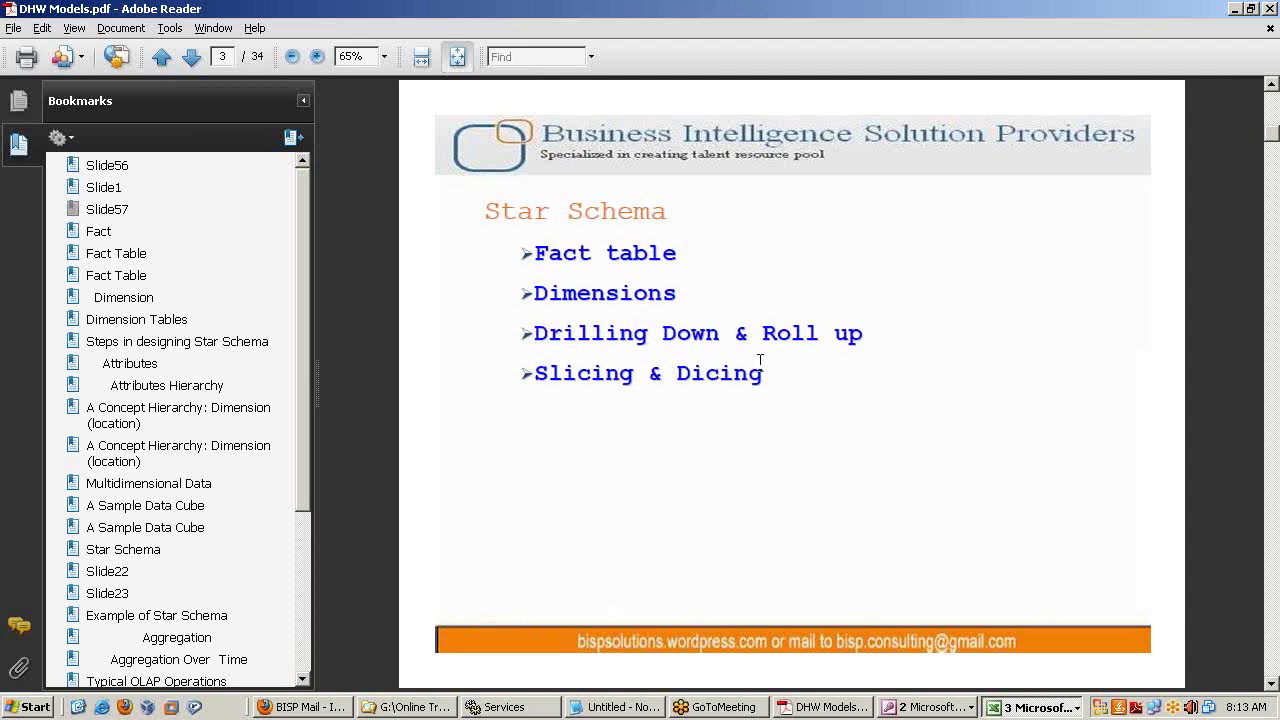
pyautogui.moveTo(476, 207); pyautogui.dragTo(666, 212)
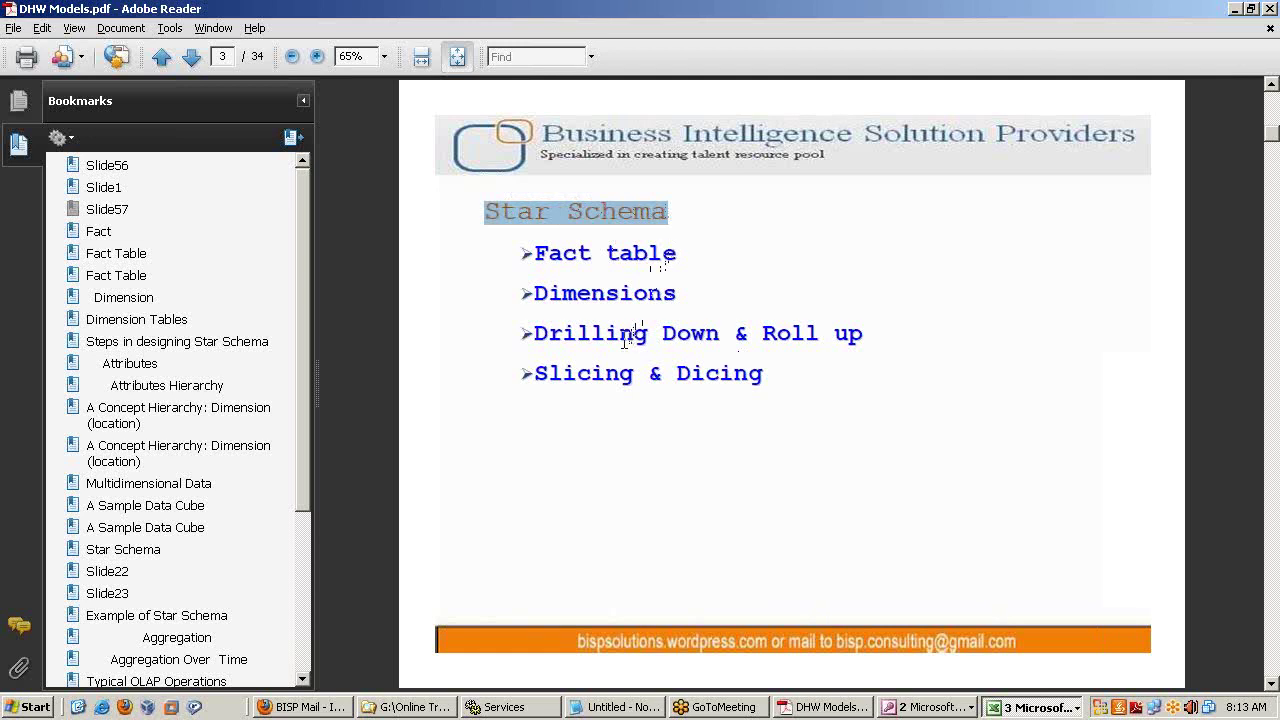
pyautogui.moveTo(532, 333); pyautogui.dragTo(850, 333)
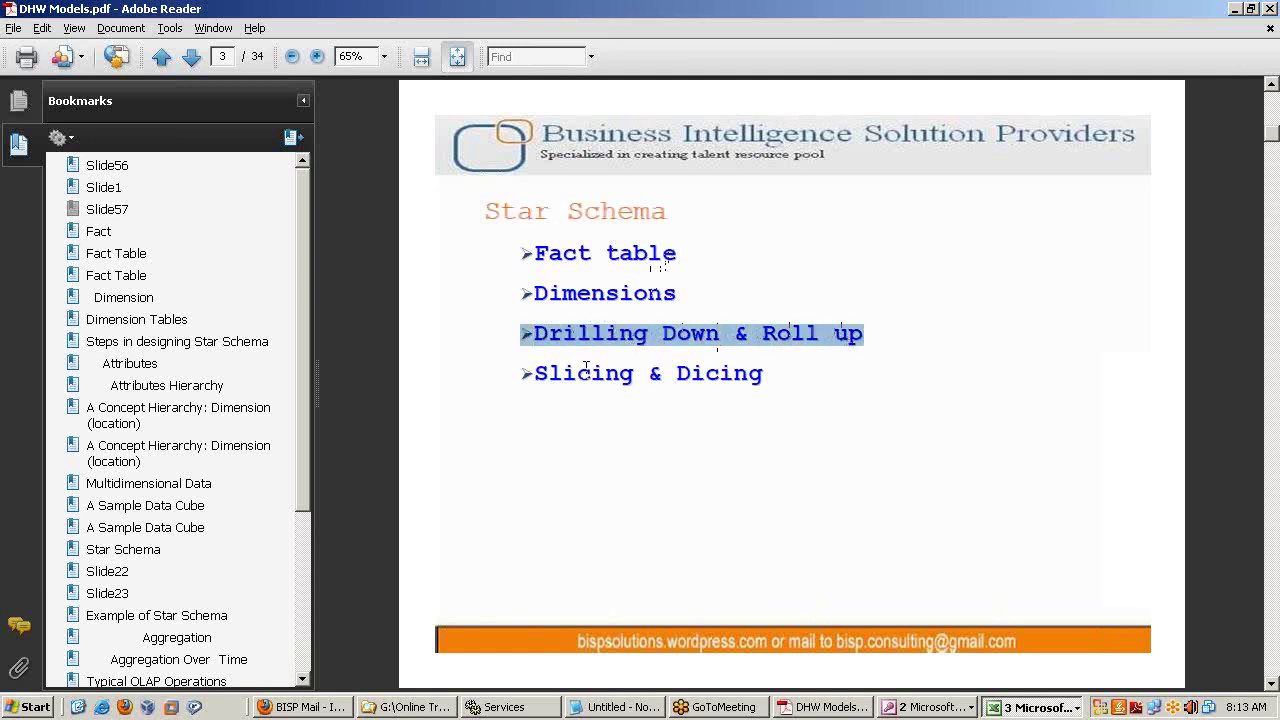
pyautogui.moveTo(530, 374); pyautogui.dragTo(764, 378)
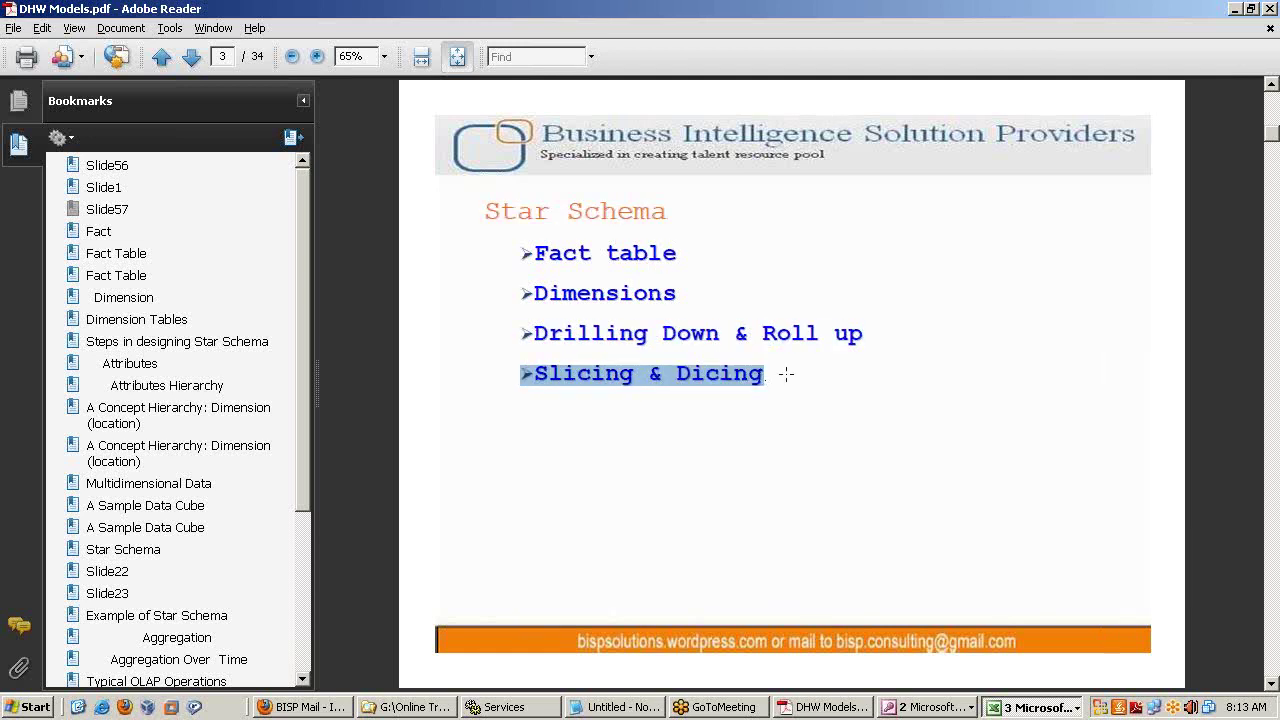
pyautogui.scroll(-1, 785, 372)
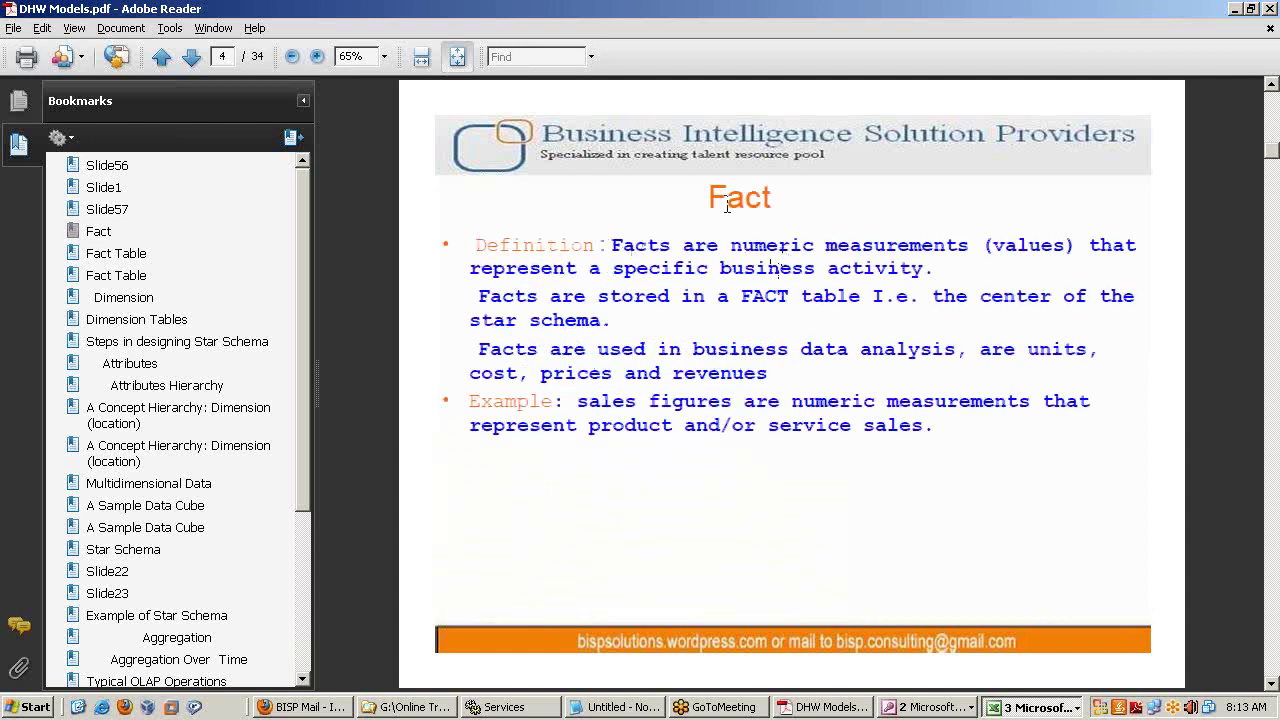
pyautogui.moveTo(707, 197); pyautogui.dragTo(782, 196)
# Step: Switch to Sales Analysis Sheet.xls in Excel and select the picture of the data model
pyautogui.hotkey('alt', 'Tab')
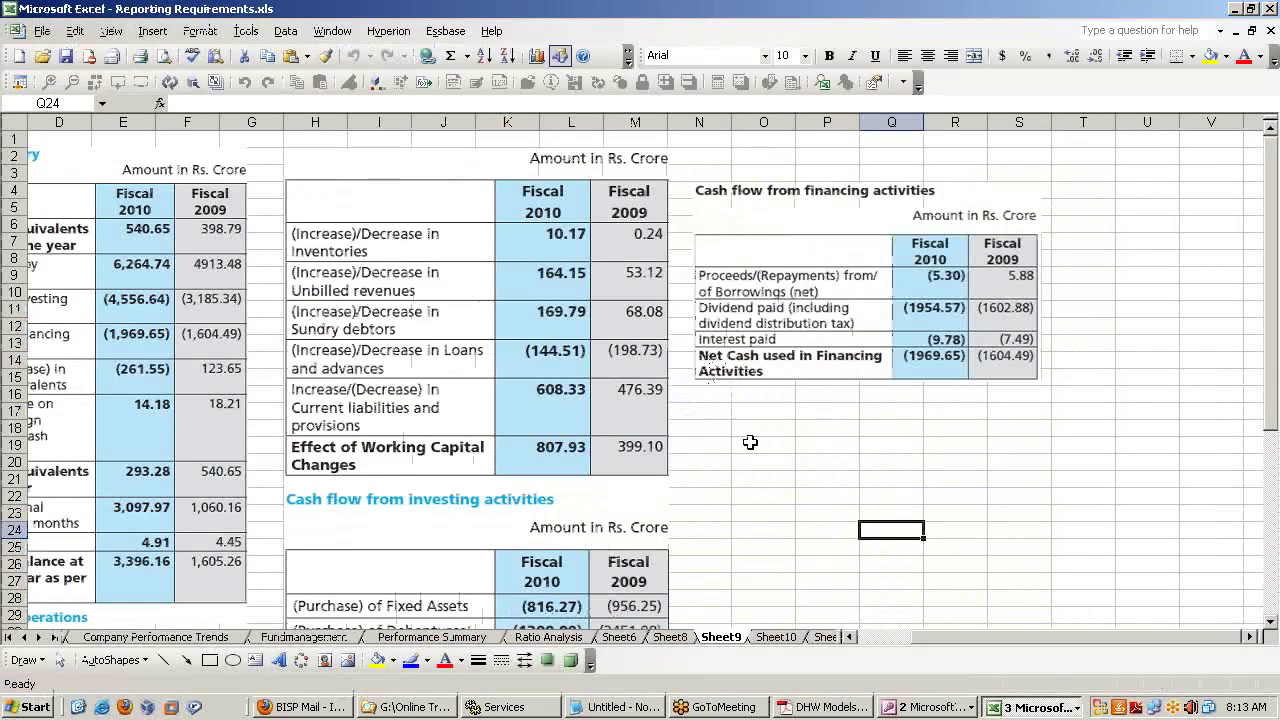
pyautogui.click(995, 707)
pyautogui.click(1015, 663)
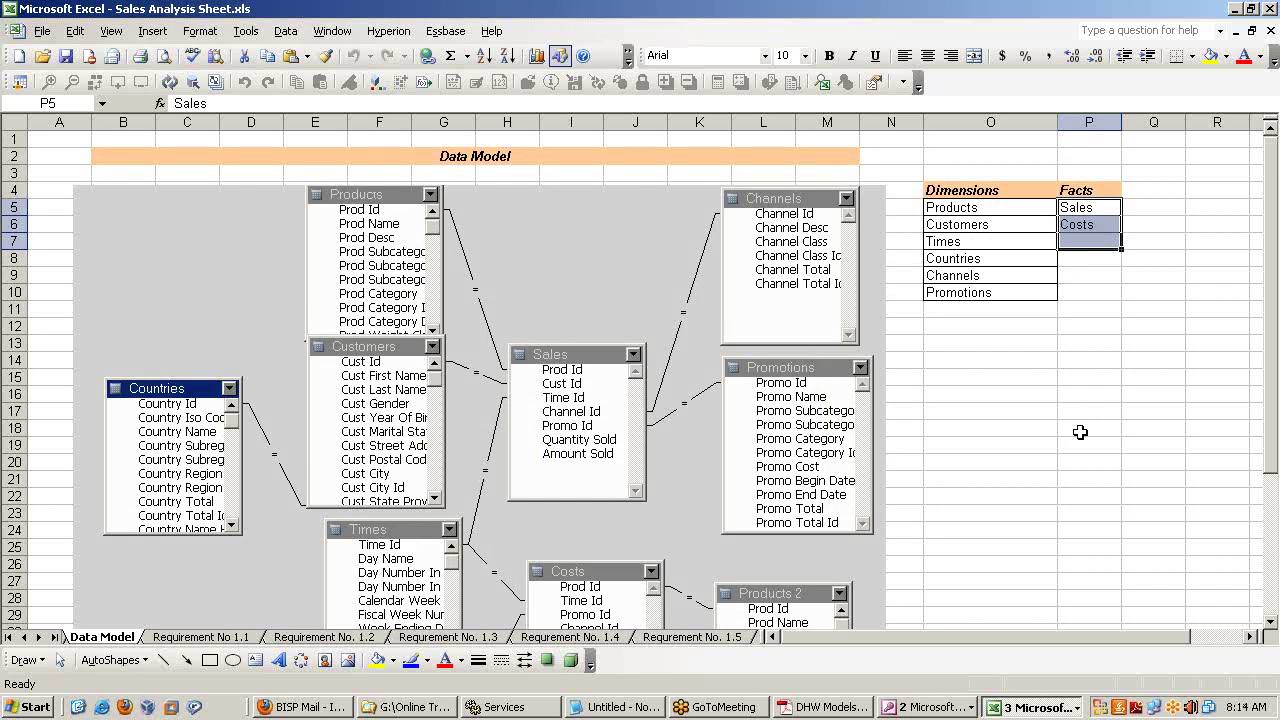
pyautogui.click(450, 389)
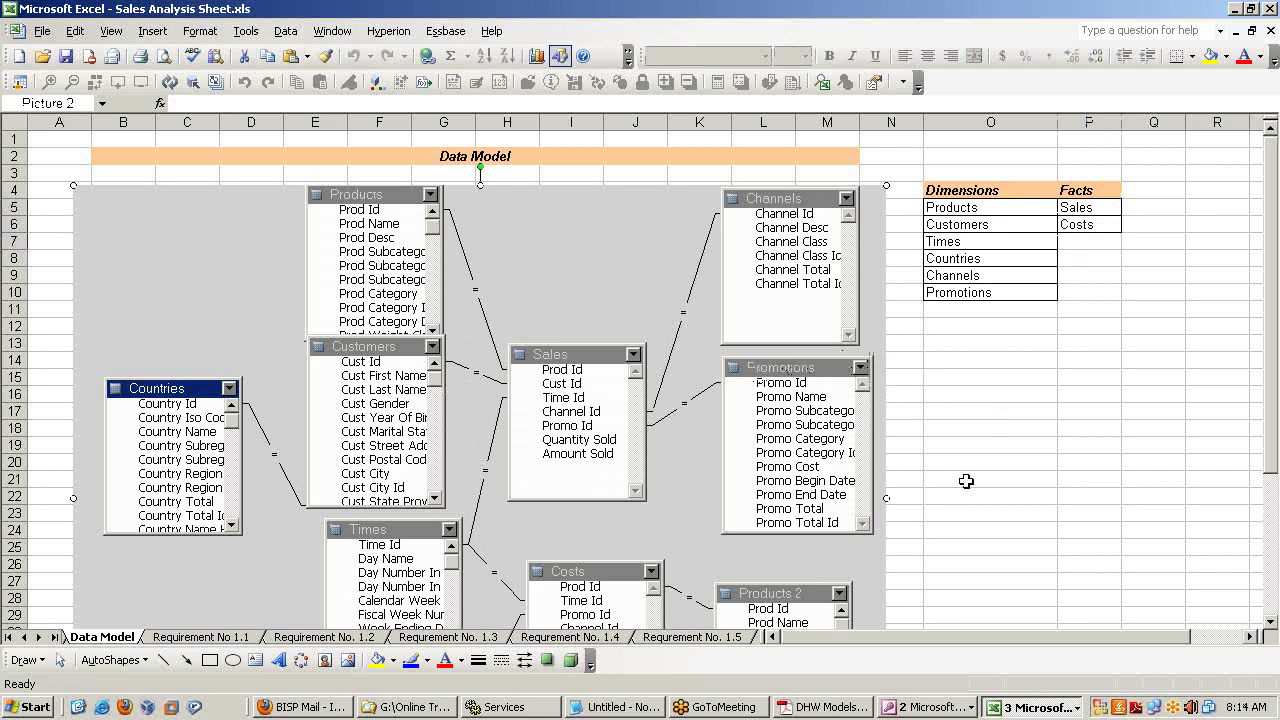
# Step: Open MultiDimention_Analysis_v1.xls from the Class1 folder in the file explorer
pyautogui.click(425, 707)
pyautogui.doubleClick(420, 326)
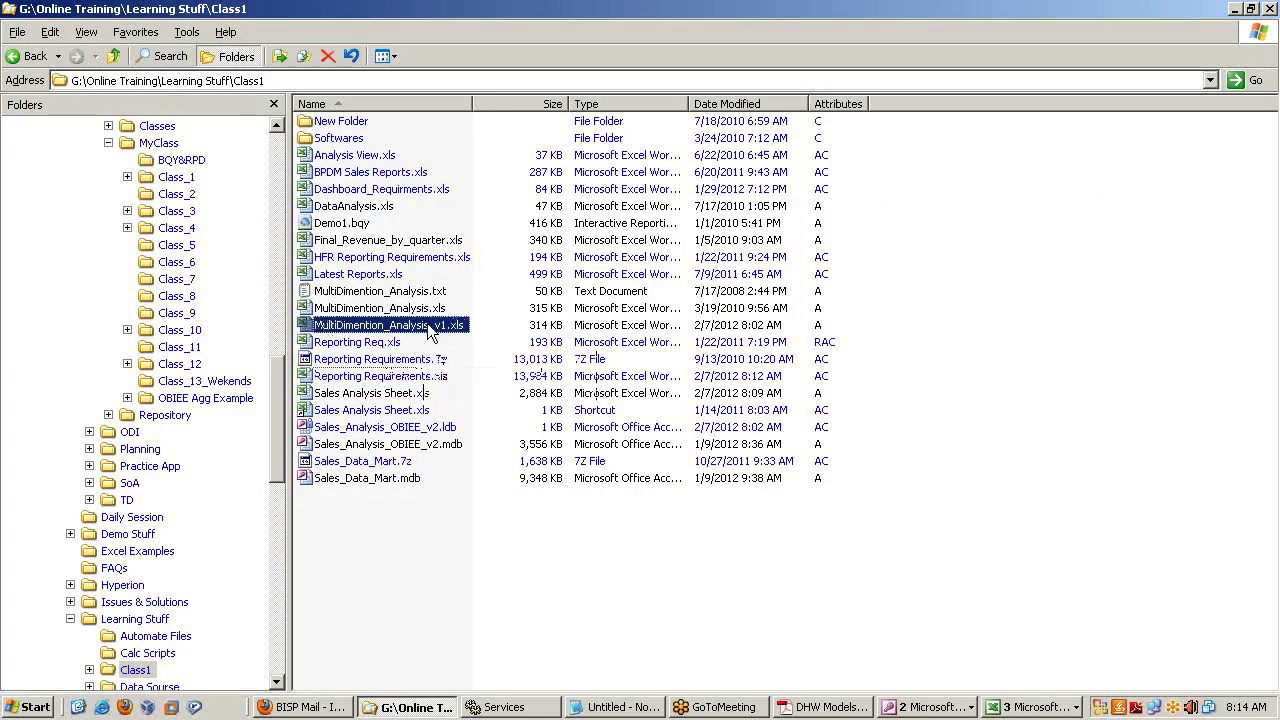
pyautogui.click(736, 463)
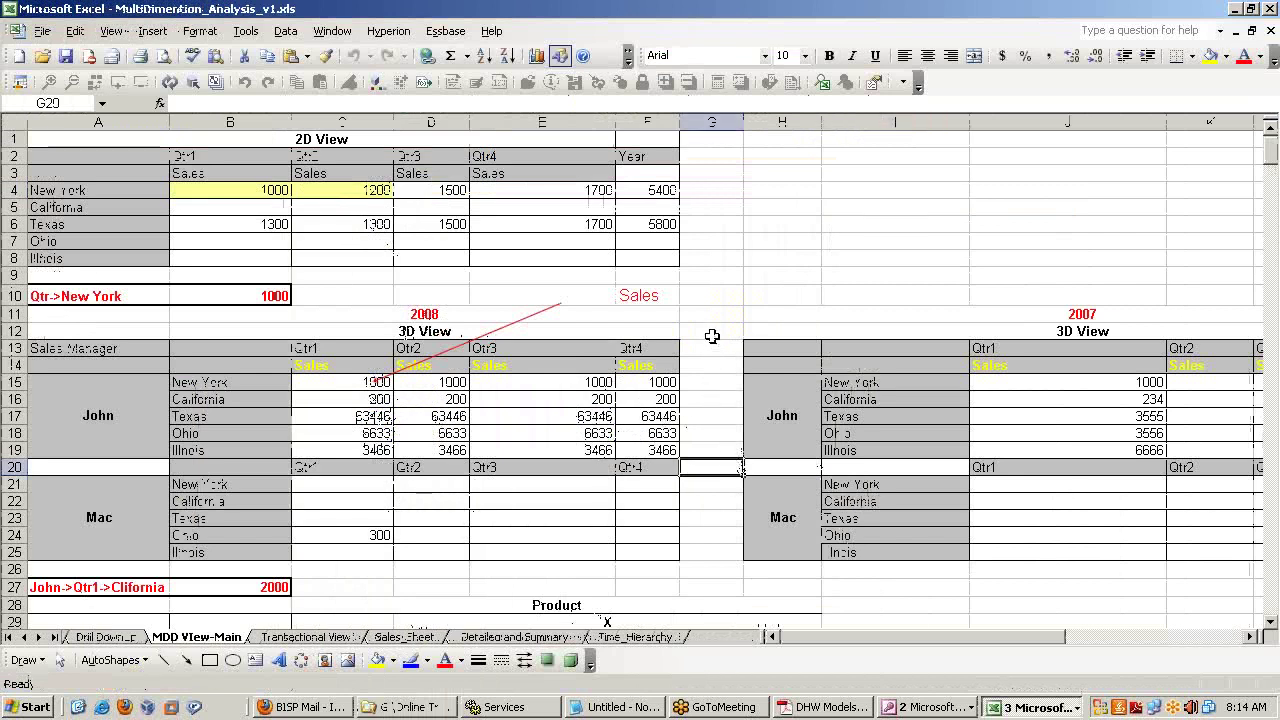
# Step: Highlight the state column and the whole quarterly sales block of the 2D View table on the MDD VIew-Main sheet
pyautogui.moveTo(103, 160); pyautogui.dragTo(105, 247)
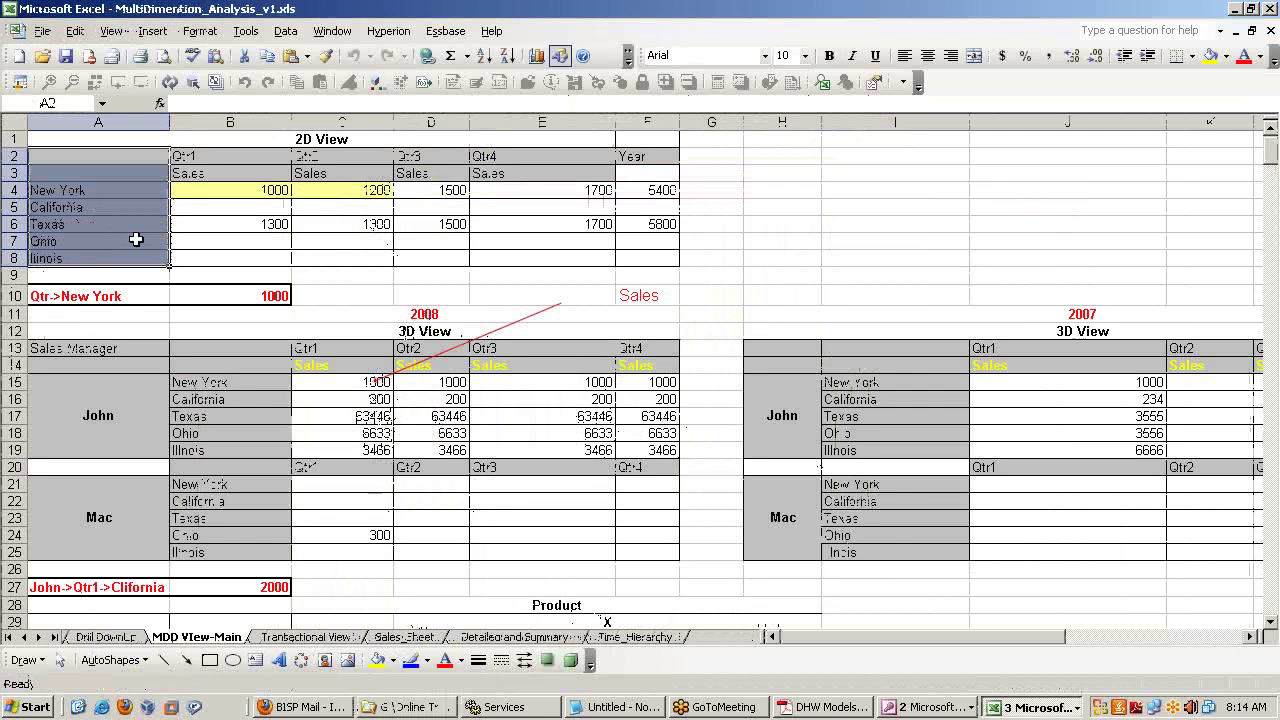
pyautogui.click(256, 238)
pyautogui.moveTo(132, 136); pyautogui.dragTo(130, 256)
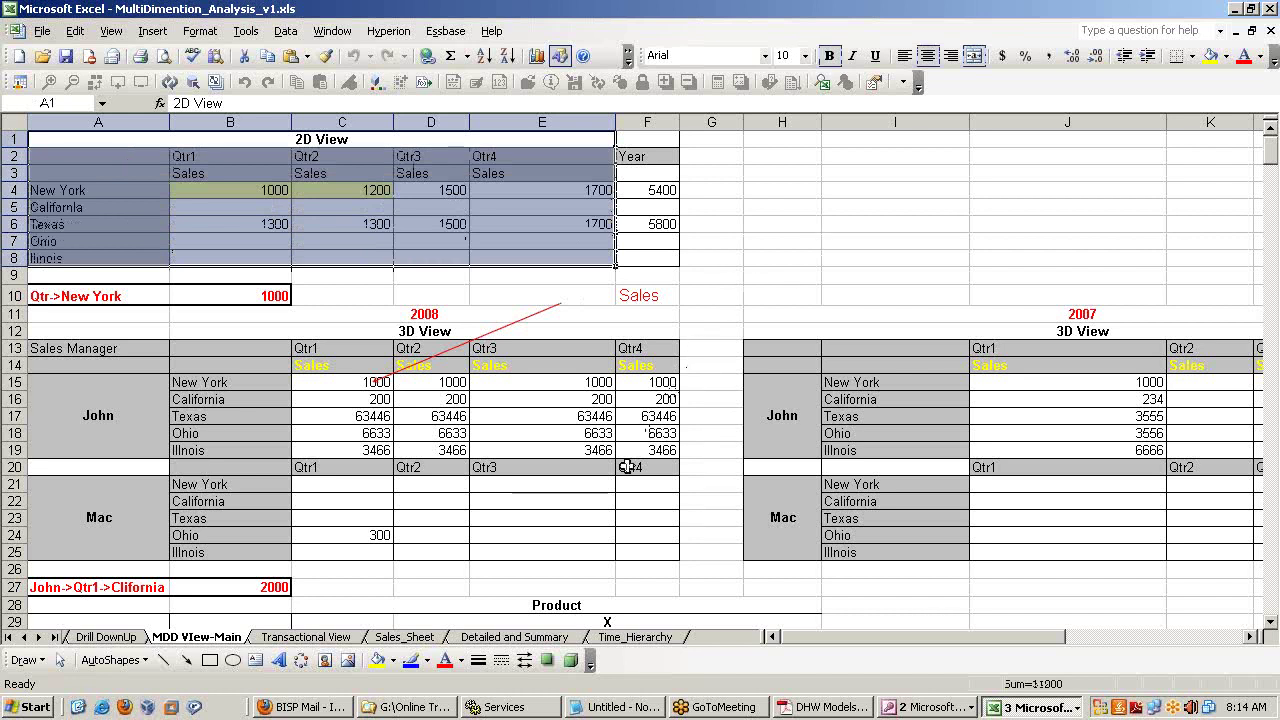
# Step: Show Sales_Sheet and point out cells in its Country, ADD and Product Family columns
pyautogui.click(428, 637)
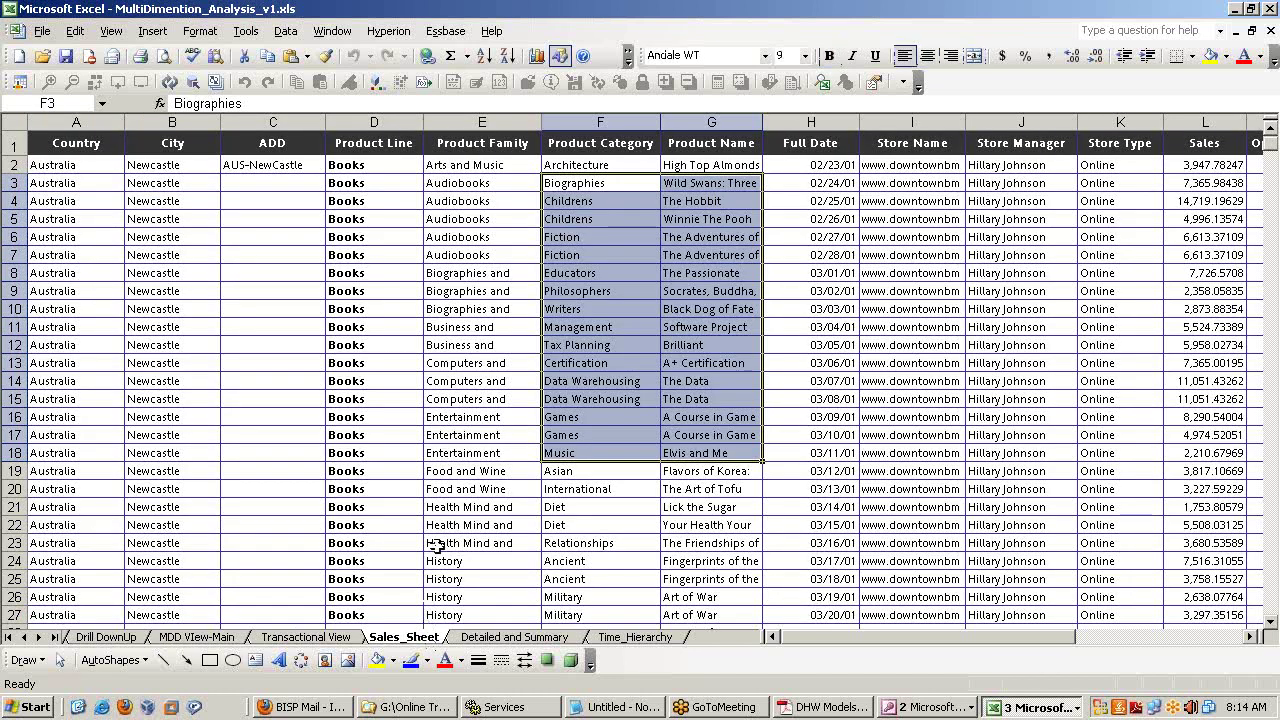
pyautogui.click(502, 391)
pyautogui.click(86, 140)
pyautogui.click(224, 201)
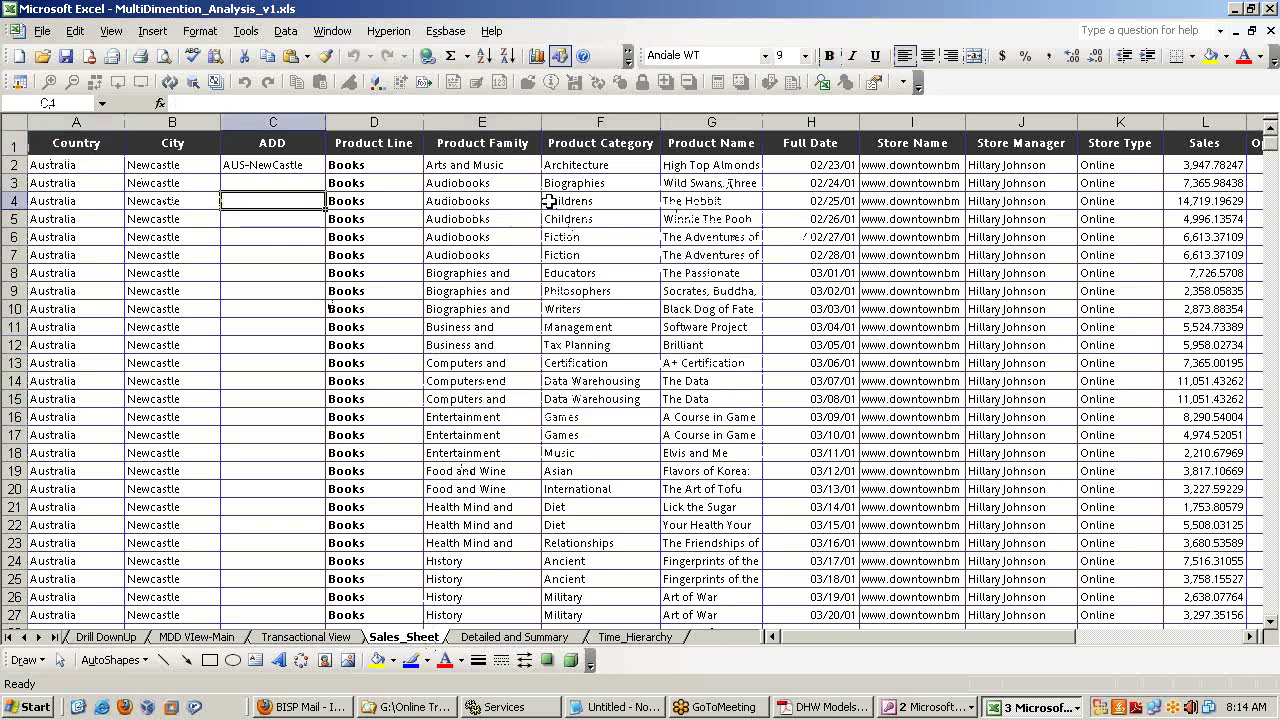
pyautogui.click(530, 258)
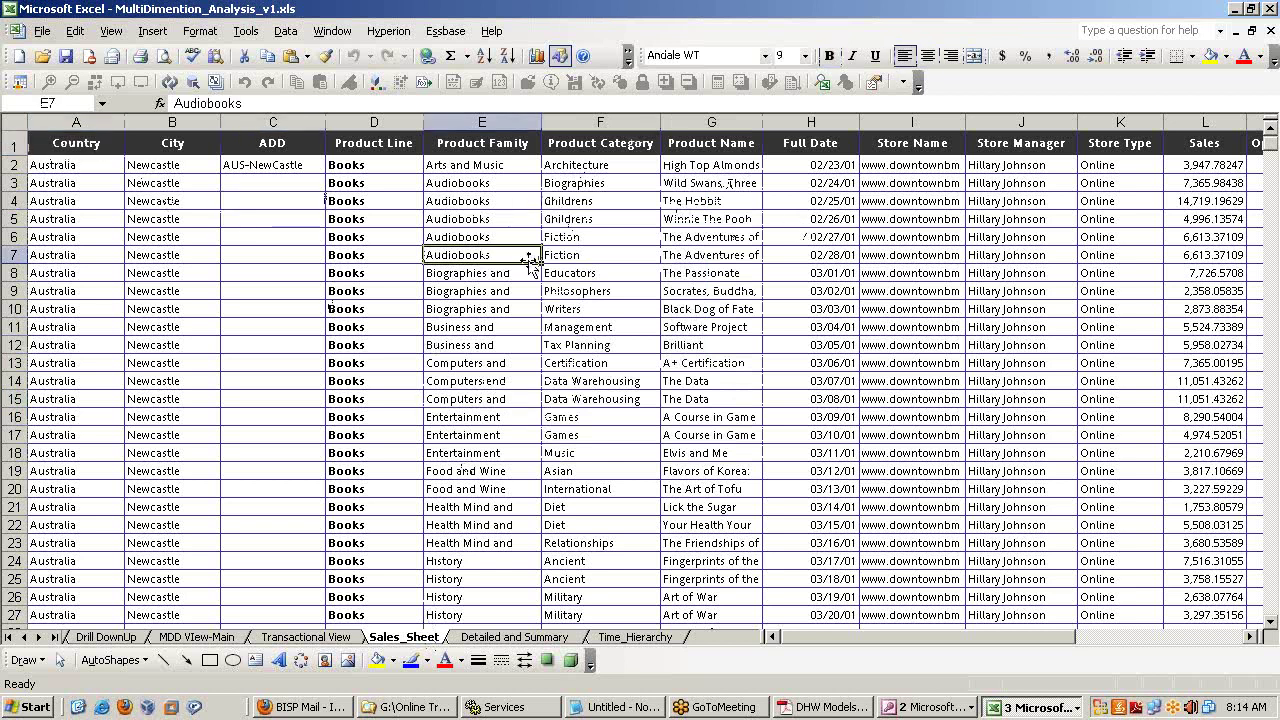
# Step: Highlight transaction rows 2 to 5 one at a time, followed by the city in B7 and the country in A5
pyautogui.click(10, 166)
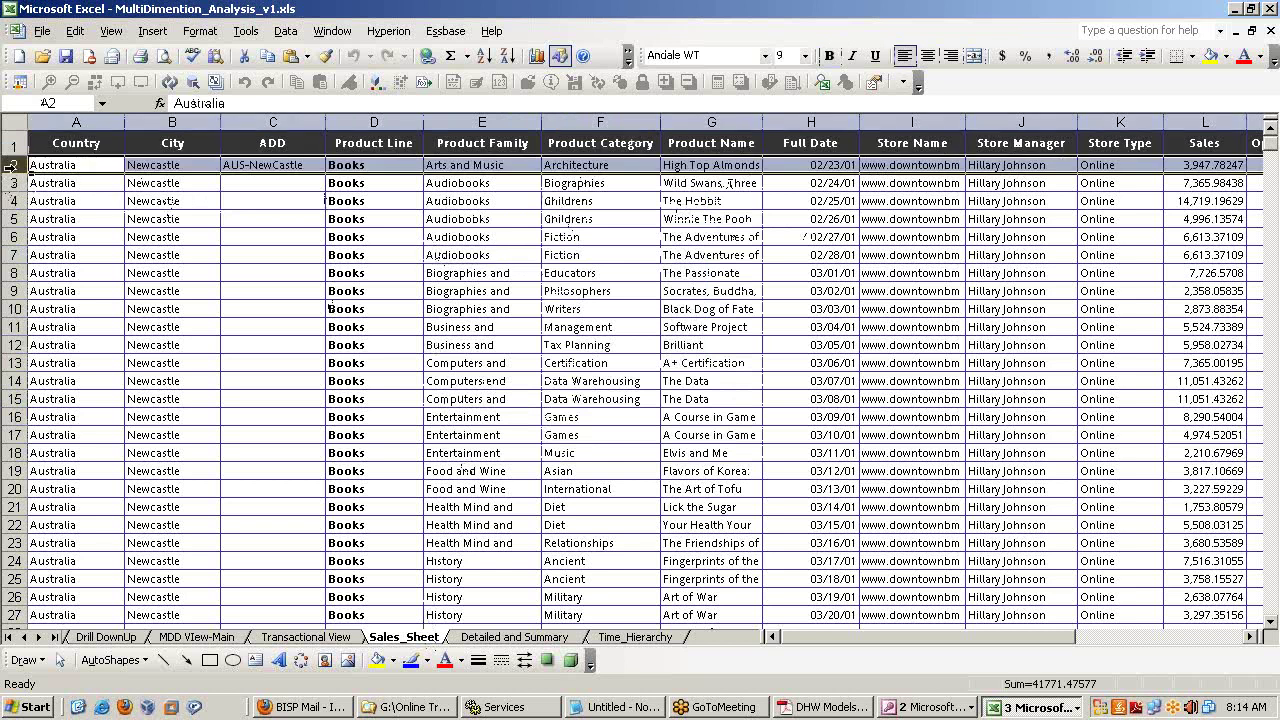
pyautogui.click(10, 183)
pyautogui.click(10, 201)
pyautogui.click(10, 219)
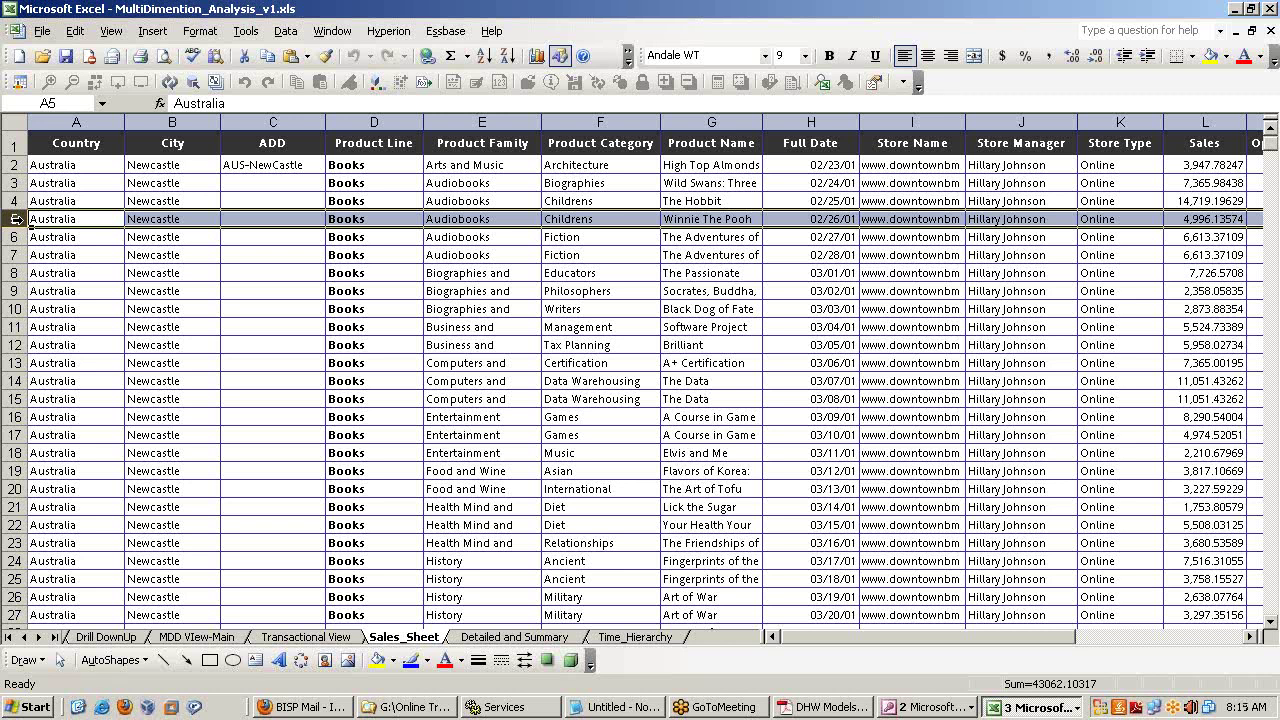
pyautogui.click(163, 254)
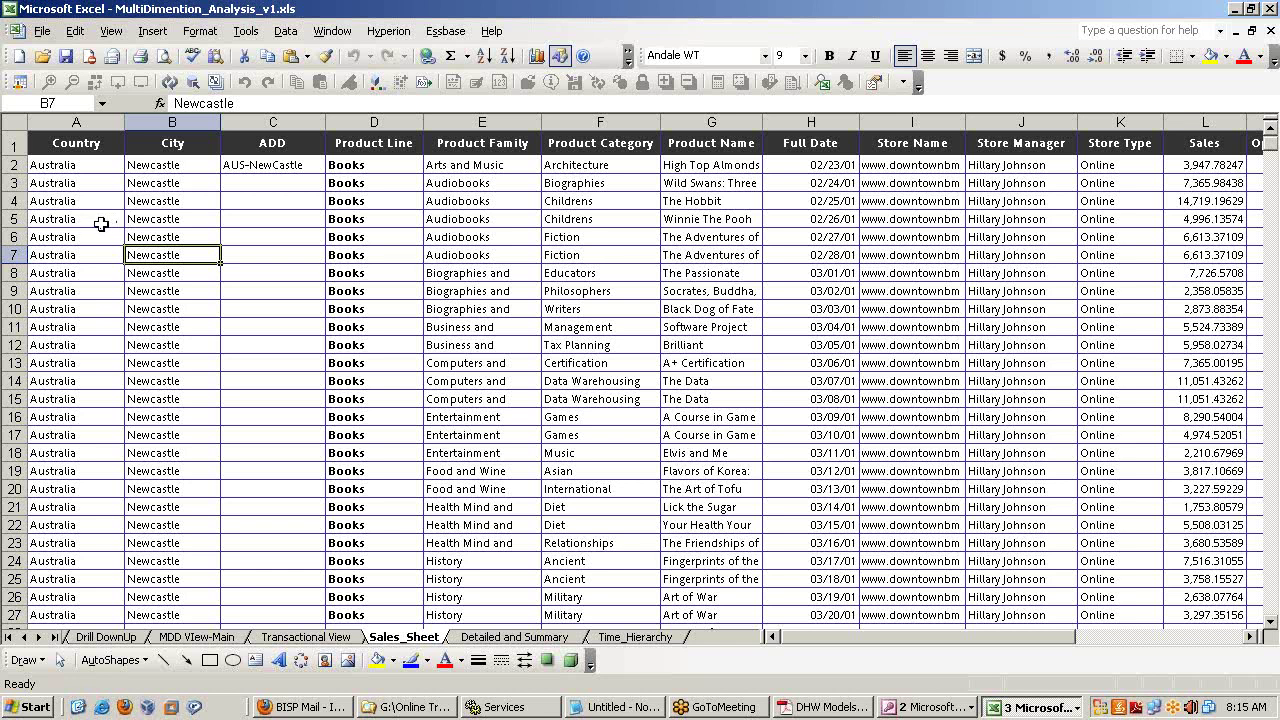
pyautogui.click(88, 221)
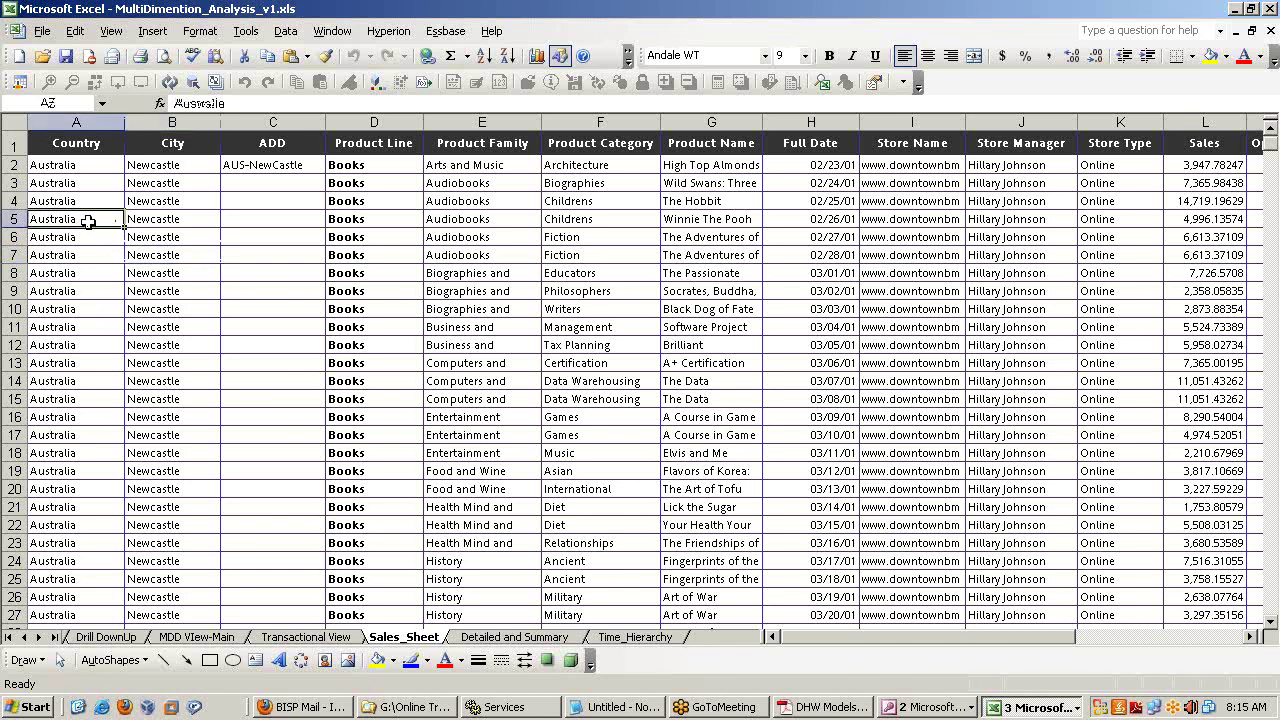
# Step: Point out cells in the City, Product Line and Product Family columns, and highlight the product columns D1:G7
pyautogui.click(165, 224)
pyautogui.click(360, 232)
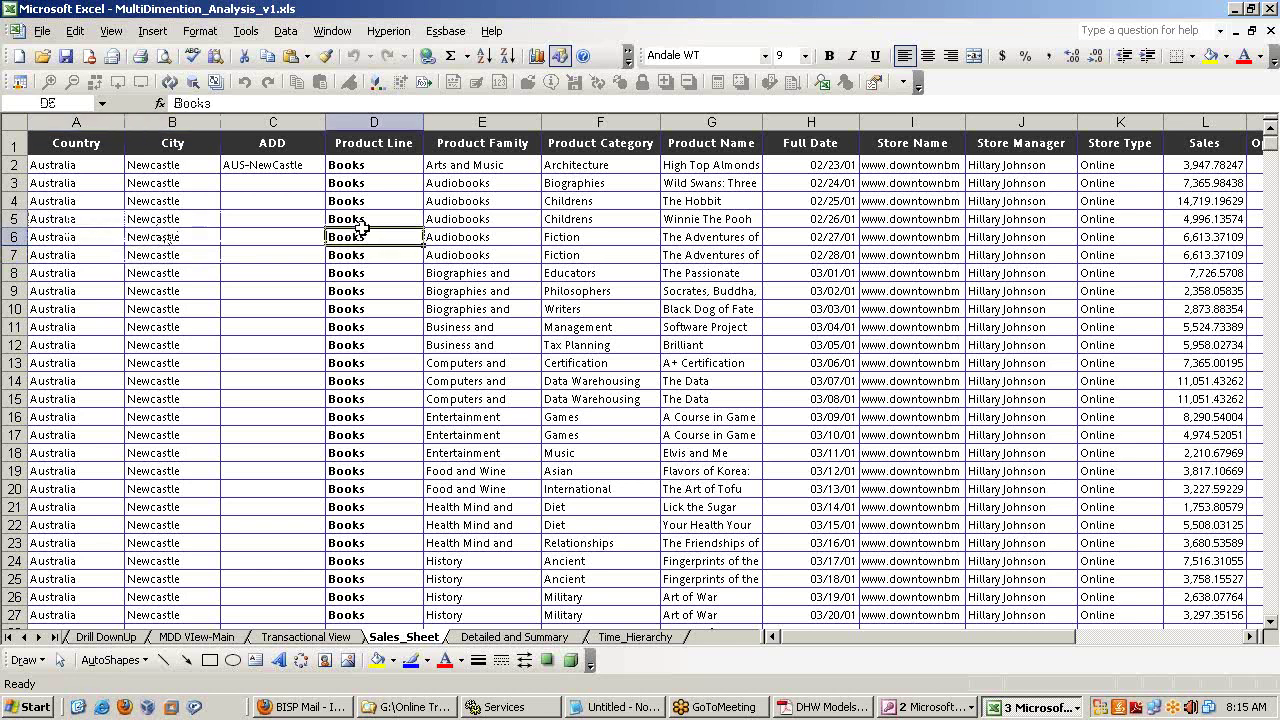
pyautogui.click(445, 240)
pyautogui.moveTo(356, 143); pyautogui.dragTo(668, 258)
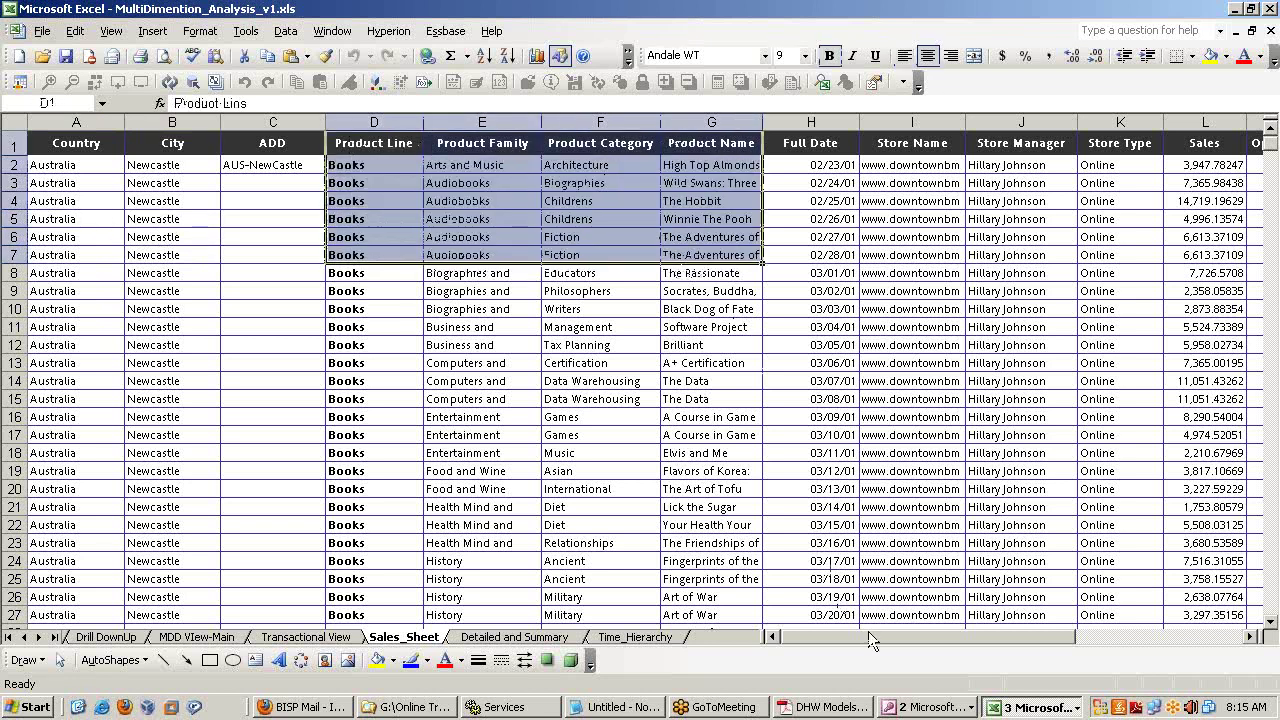
# Step: Point out cells in the date, store, Sales and Time columns of Sales_Sheet, and highlight the whole transaction row 7
pyautogui.moveTo(862, 638); pyautogui.dragTo(856, 570)
pyautogui.click(538, 276)
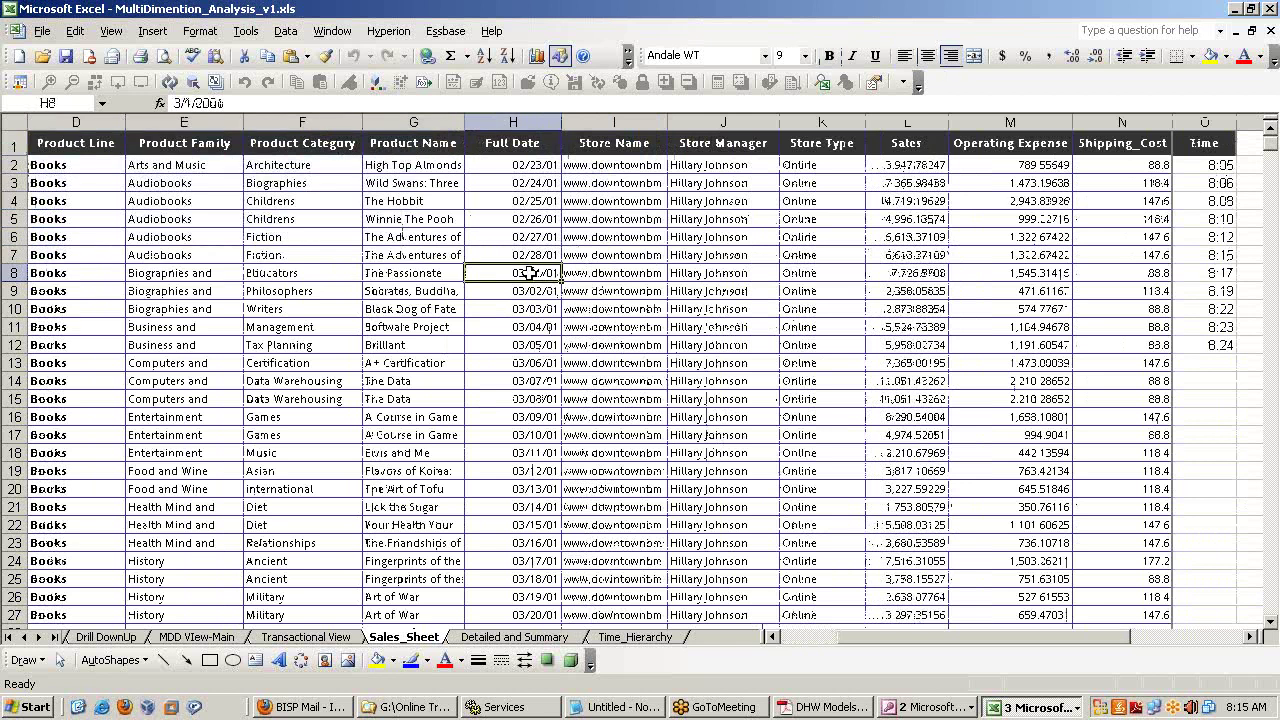
pyautogui.click(595, 256)
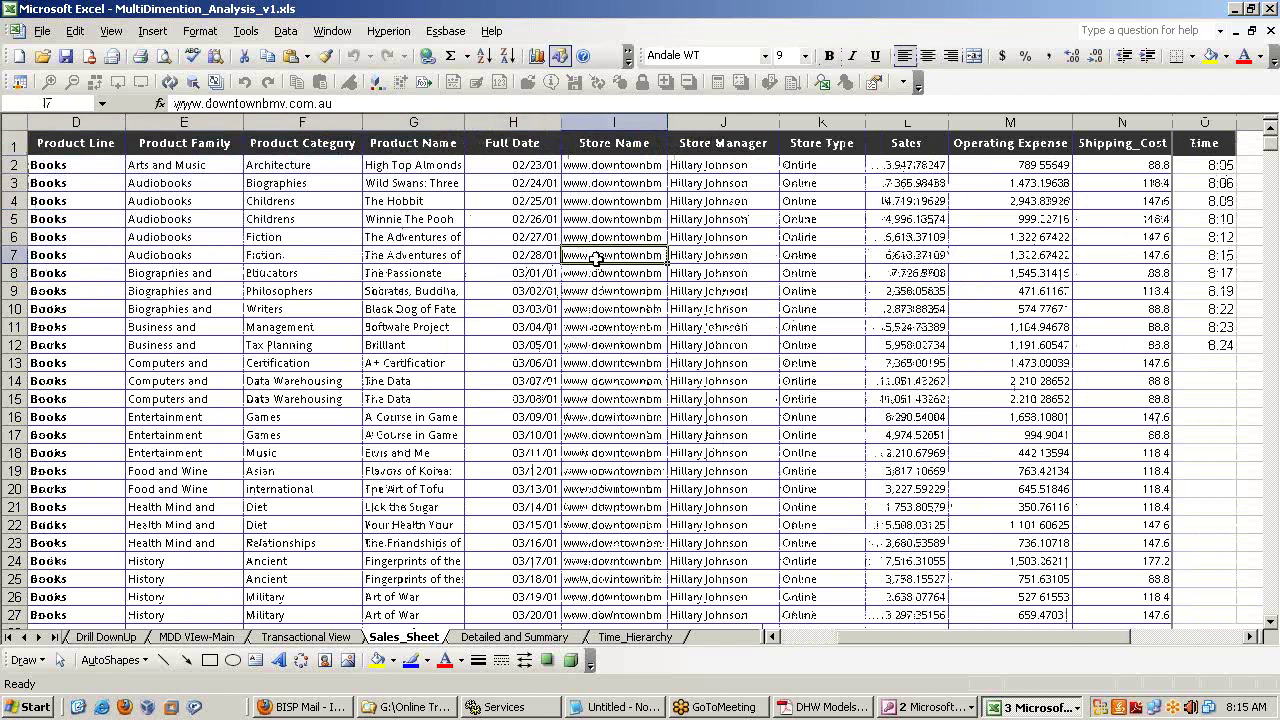
pyautogui.click(717, 238)
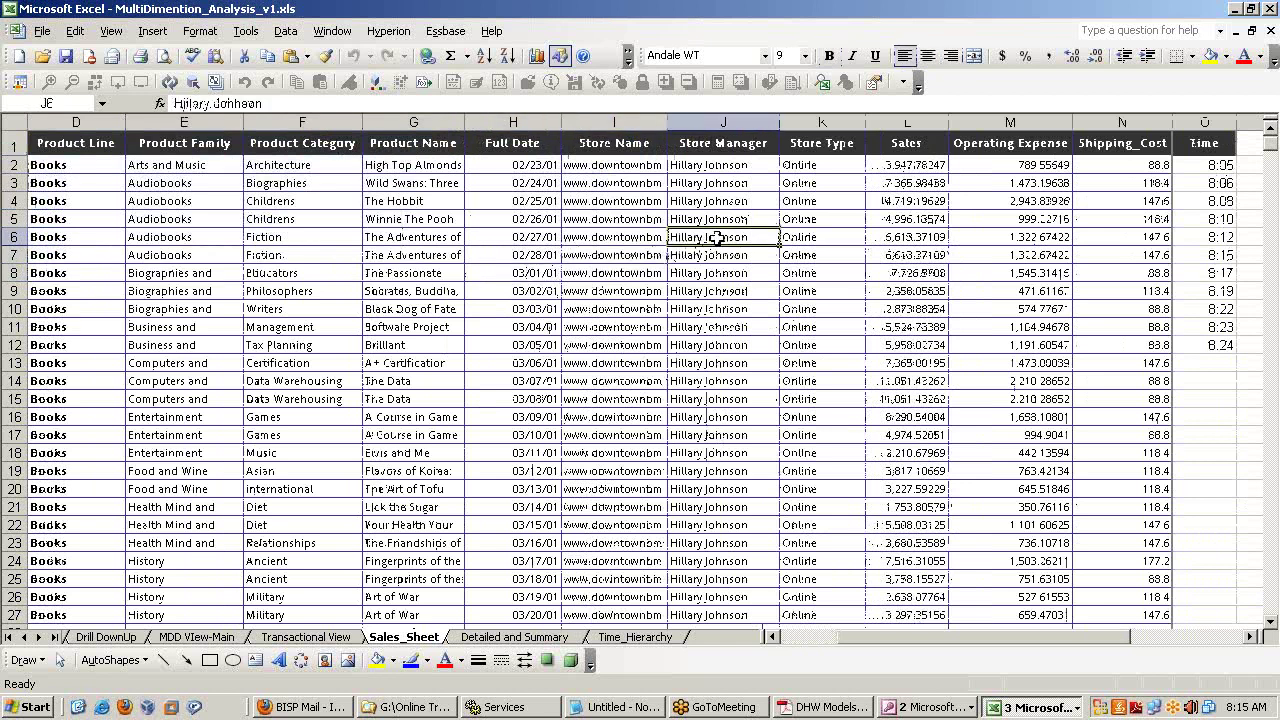
pyautogui.click(826, 236)
pyautogui.click(906, 220)
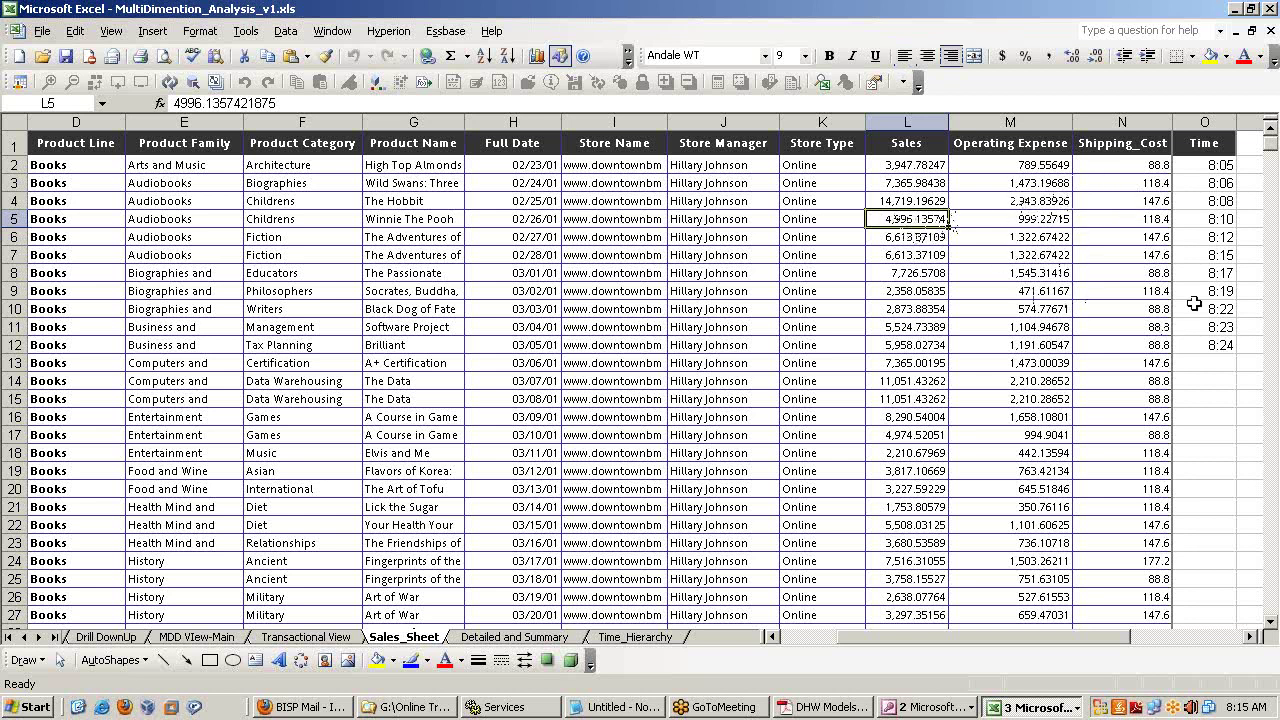
pyautogui.click(1210, 222)
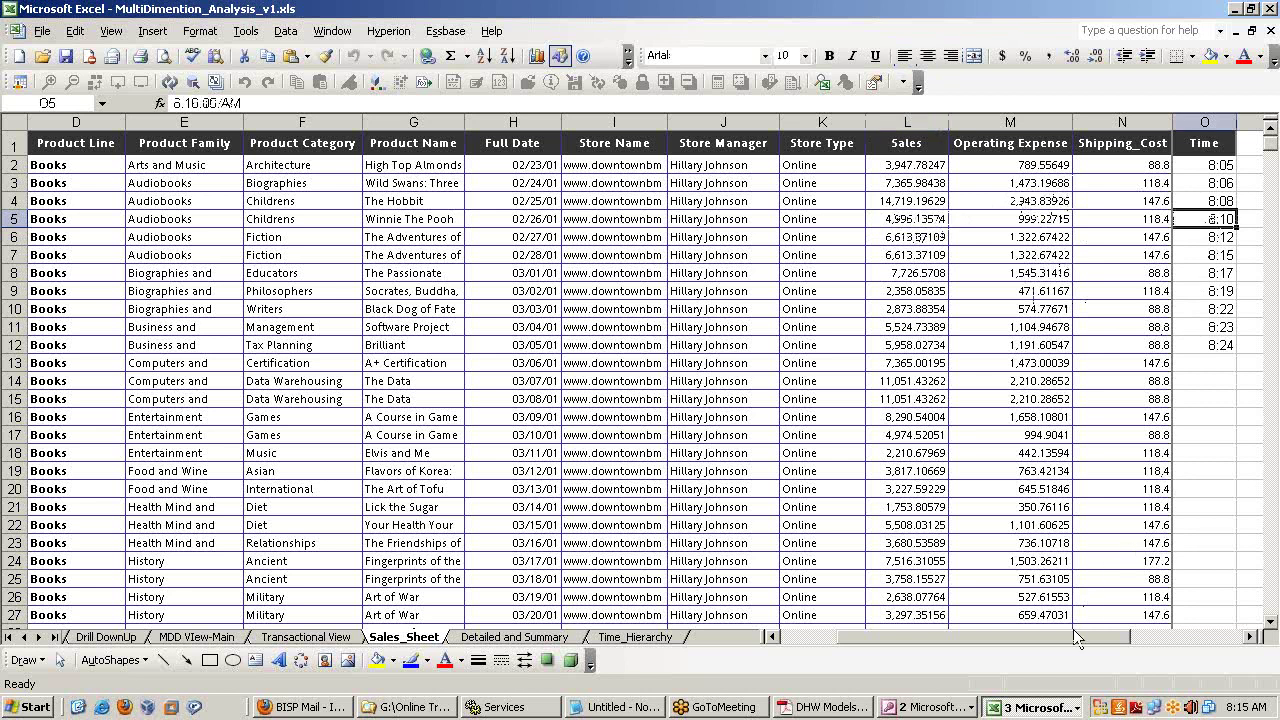
pyautogui.moveTo(1073, 629); pyautogui.dragTo(958, 643)
pyautogui.click(5, 255)
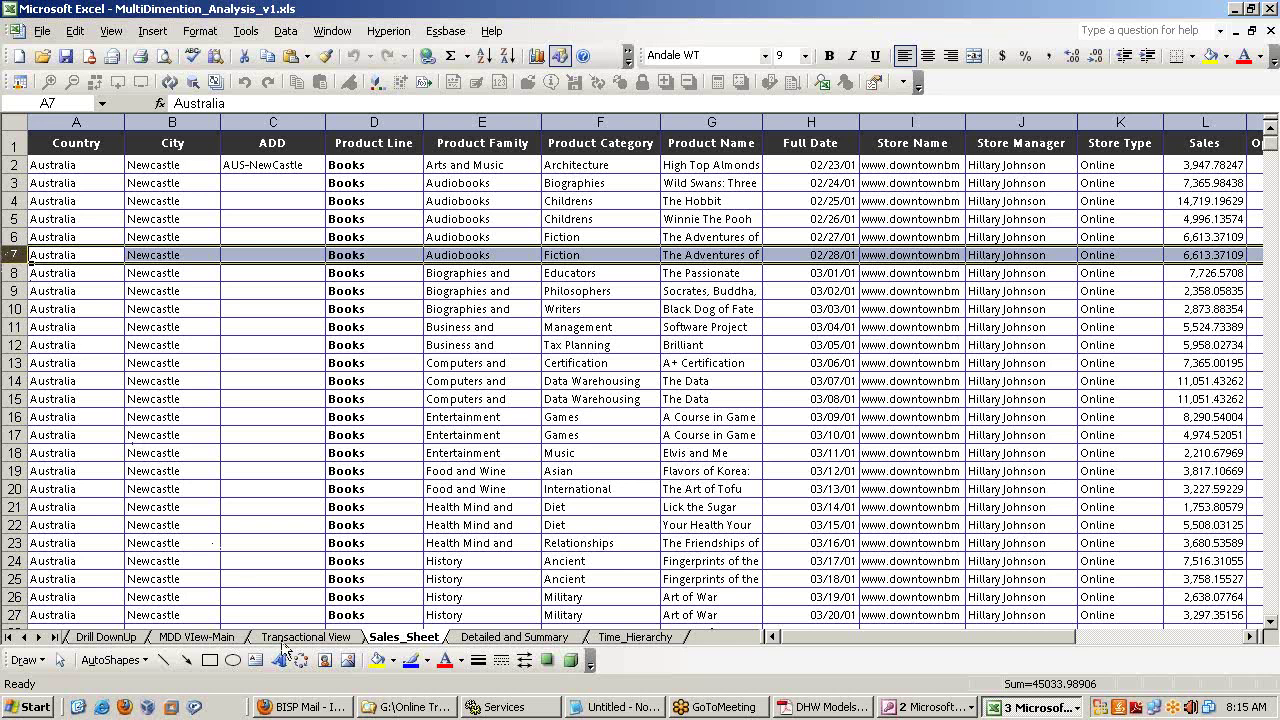
# Step: Show the MDD VIew-Main sheet and highlight the whole 2D View table
pyautogui.click(172, 639)
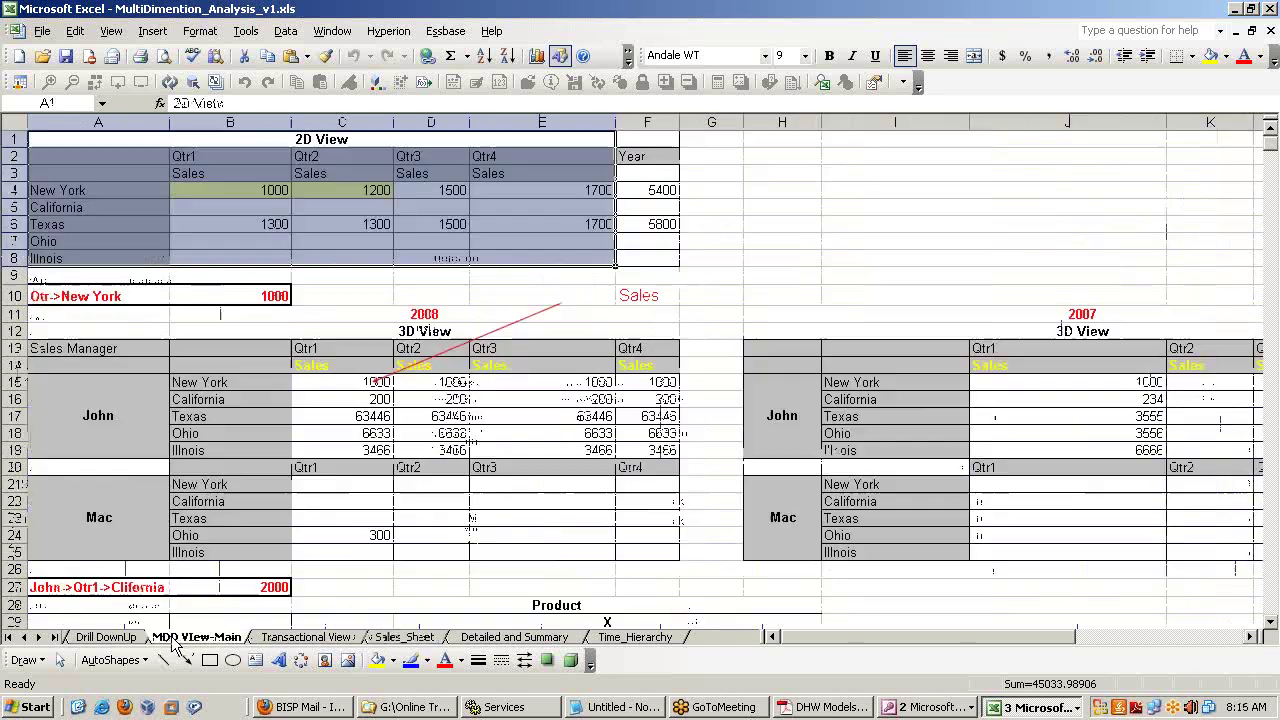
pyautogui.click(342, 433)
pyautogui.moveTo(93, 146); pyautogui.dragTo(634, 260)
pyautogui.click(733, 237)
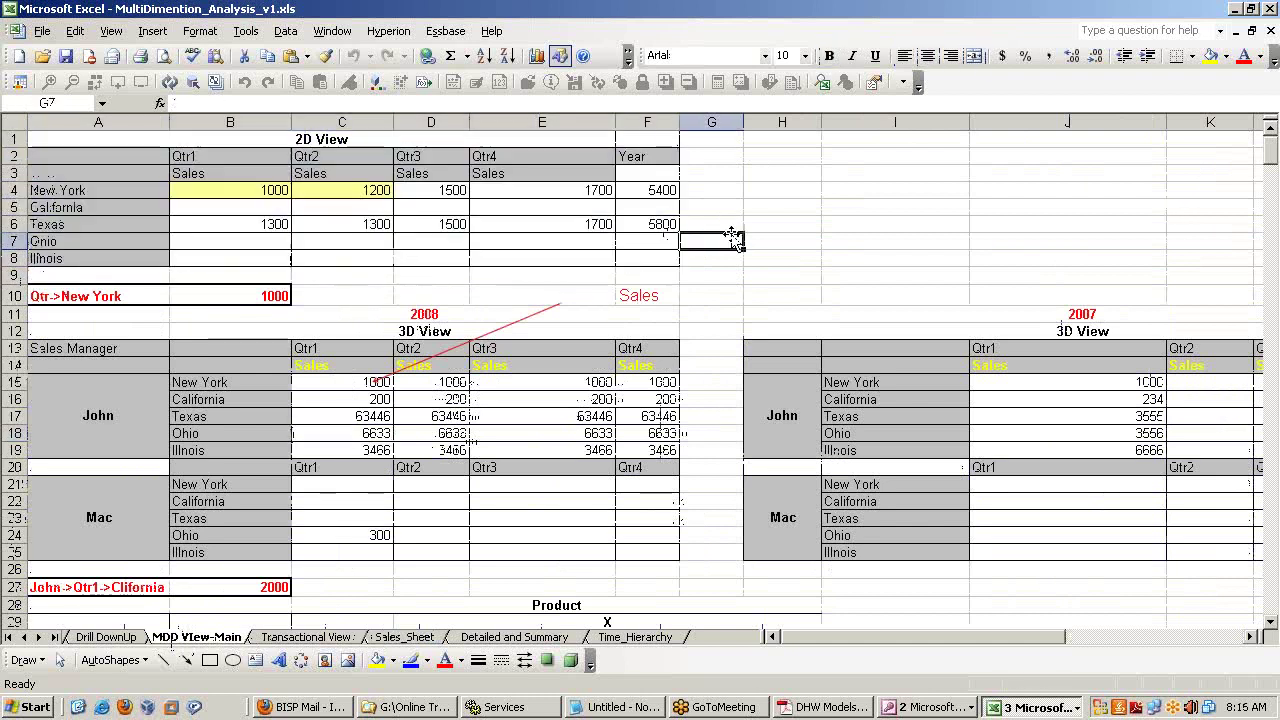
pyautogui.click(792, 177)
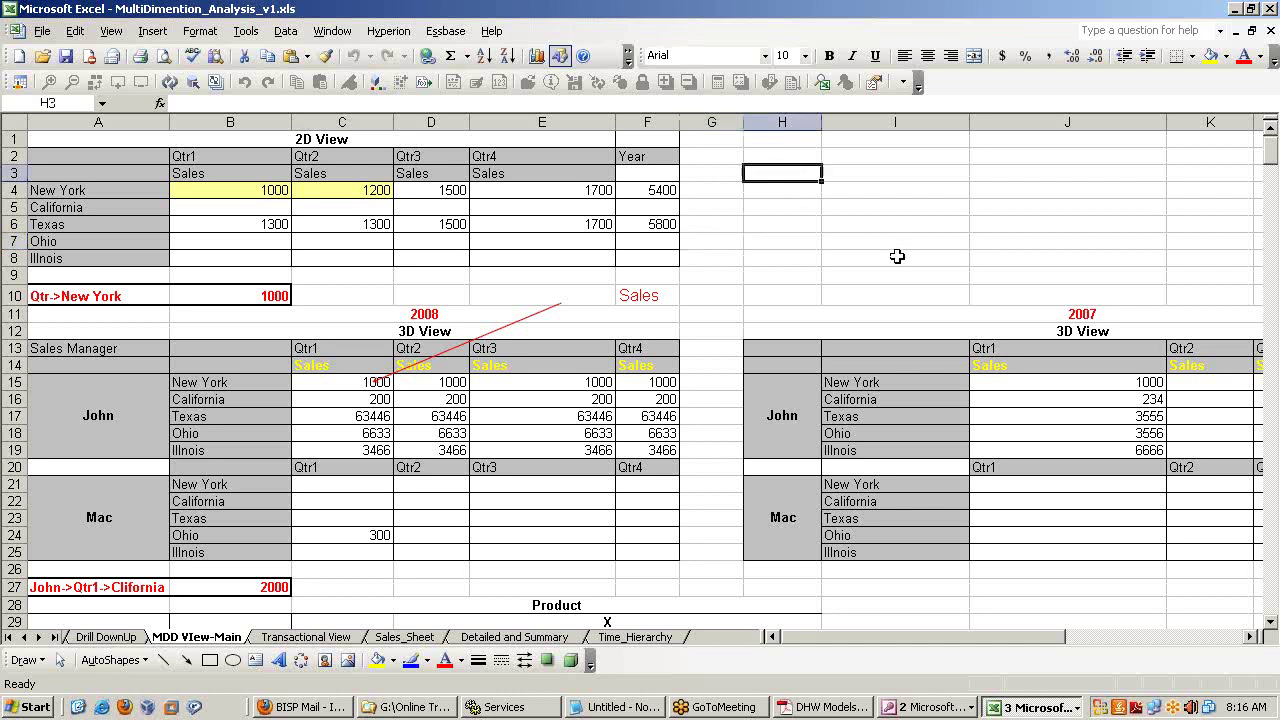
# Step: Highlight the 2D View title, its quarter headers, the state names and the block of sales values B4:F8
pyautogui.click(312, 141)
pyautogui.moveTo(217, 161); pyautogui.dragTo(602, 164)
pyautogui.moveTo(120, 190); pyautogui.dragTo(118, 258)
pyautogui.click(231, 240)
pyautogui.moveTo(160, 192); pyautogui.dragTo(125, 256)
pyautogui.moveTo(265, 187); pyautogui.dragTo(668, 260)
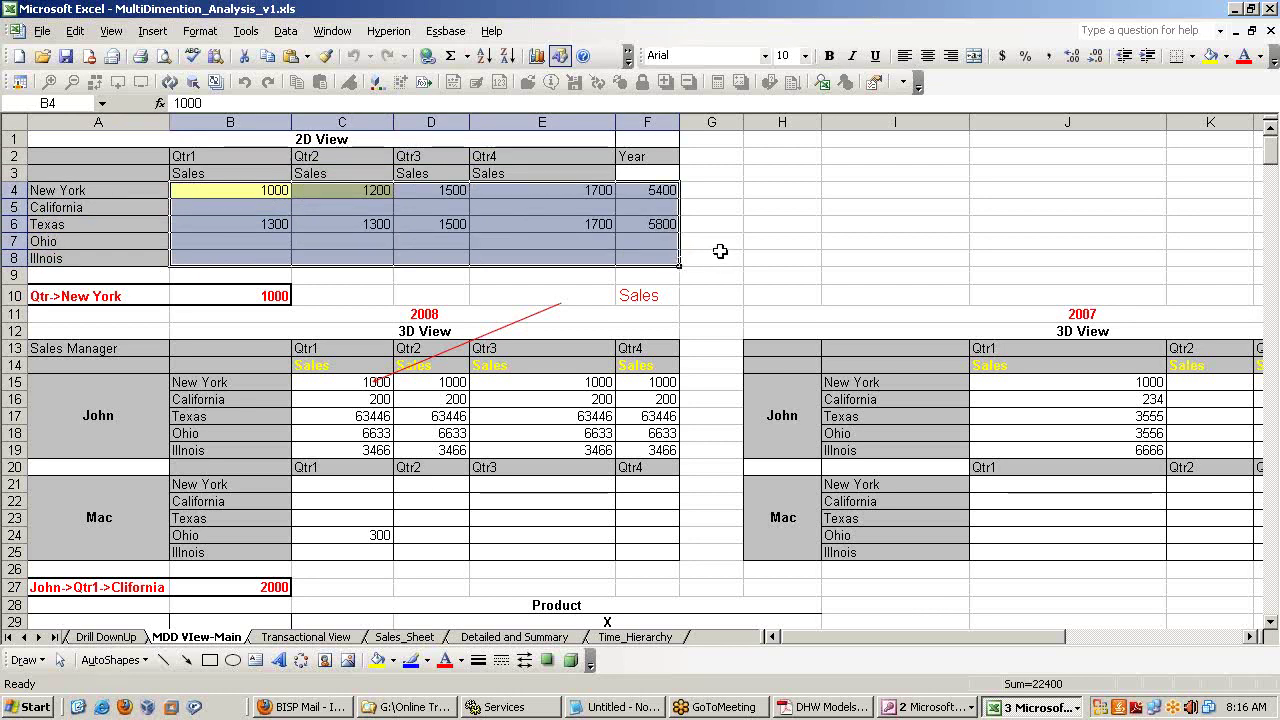
pyautogui.click(748, 239)
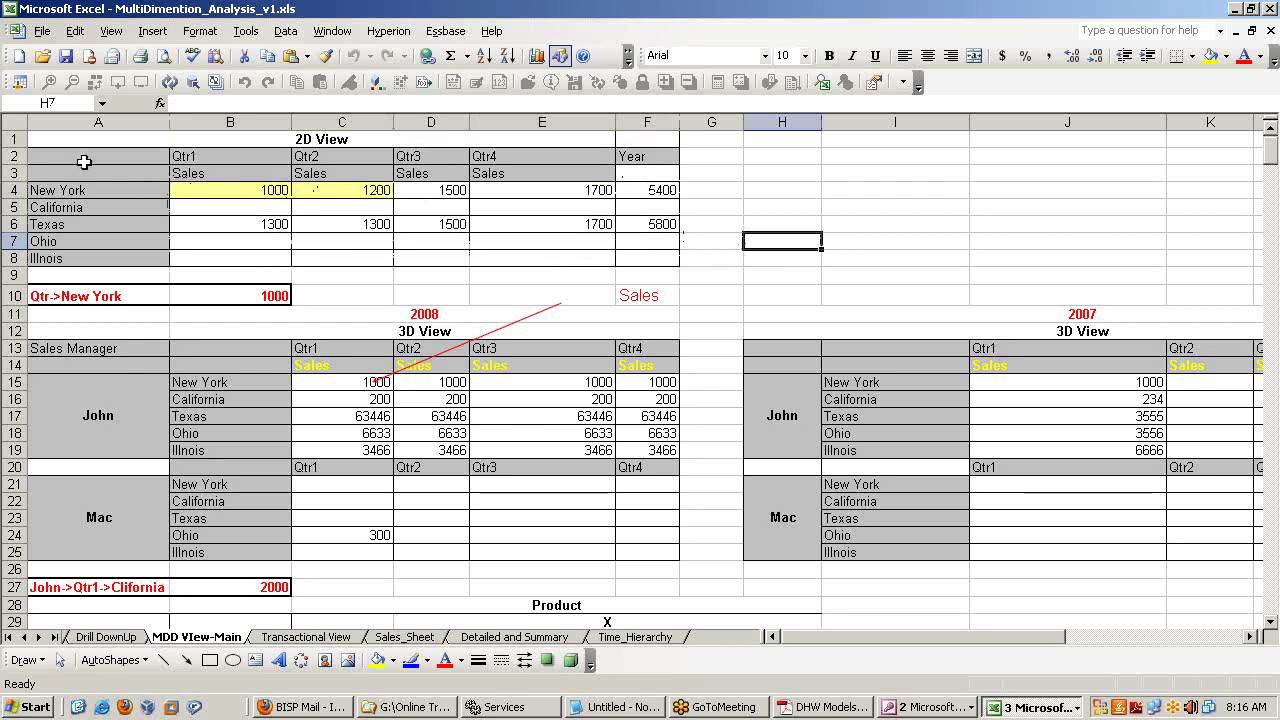
# Step: Highlight the 2D View table from A2 to F8, and compare New York's Qtr1 and Qtr2 sales in B4 and C4
pyautogui.moveTo(84, 162); pyautogui.dragTo(686, 246)
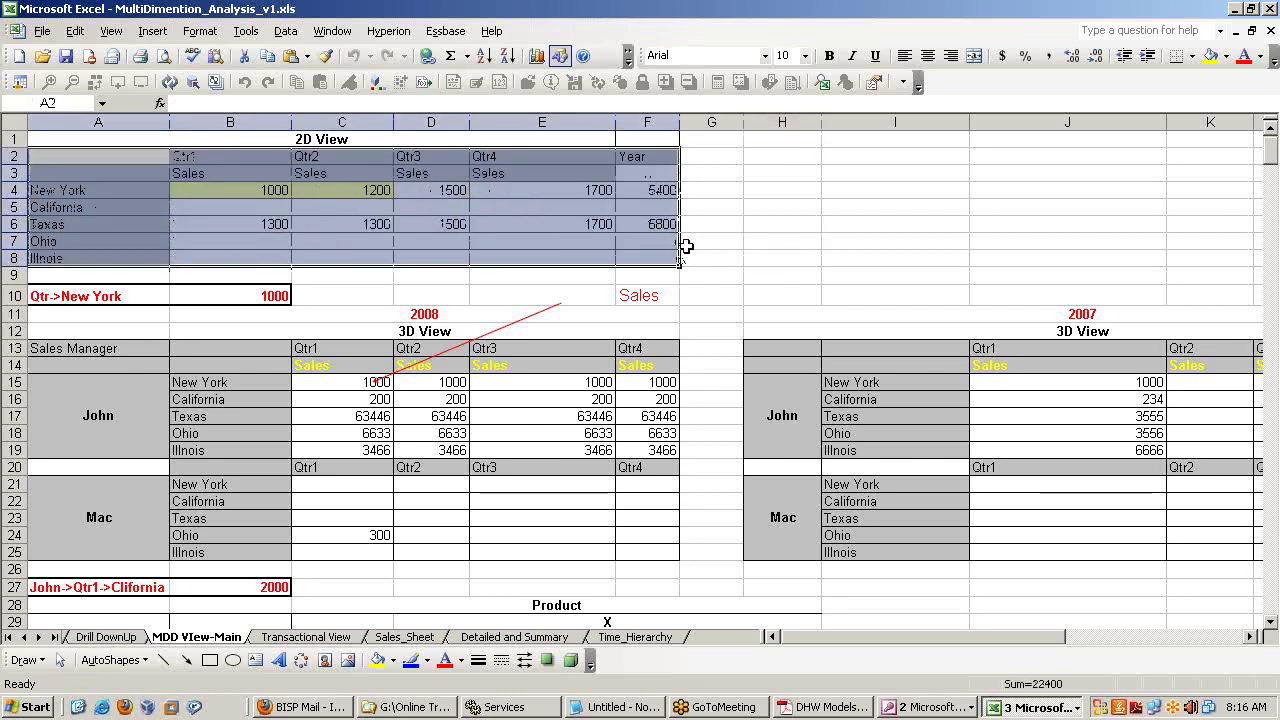
pyautogui.click(842, 240)
pyautogui.click(248, 190)
pyautogui.click(318, 192)
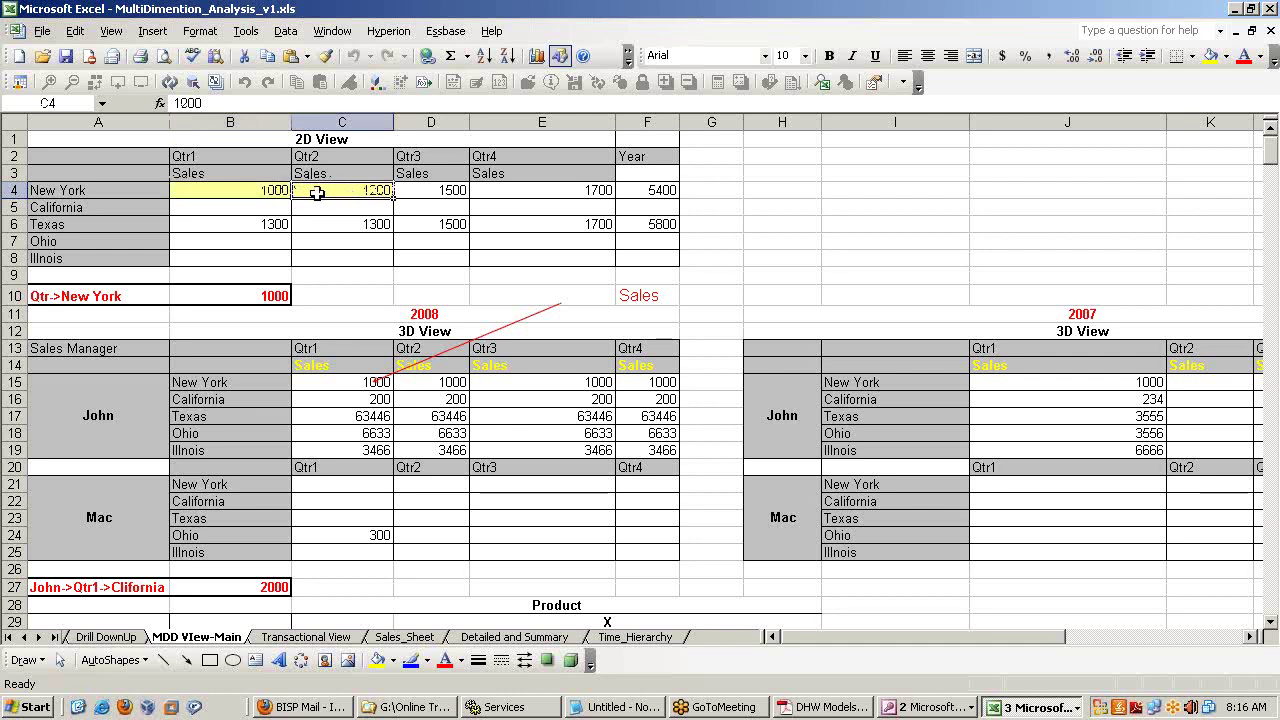
pyautogui.click(271, 193)
pyautogui.click(329, 193)
pyautogui.click(254, 185)
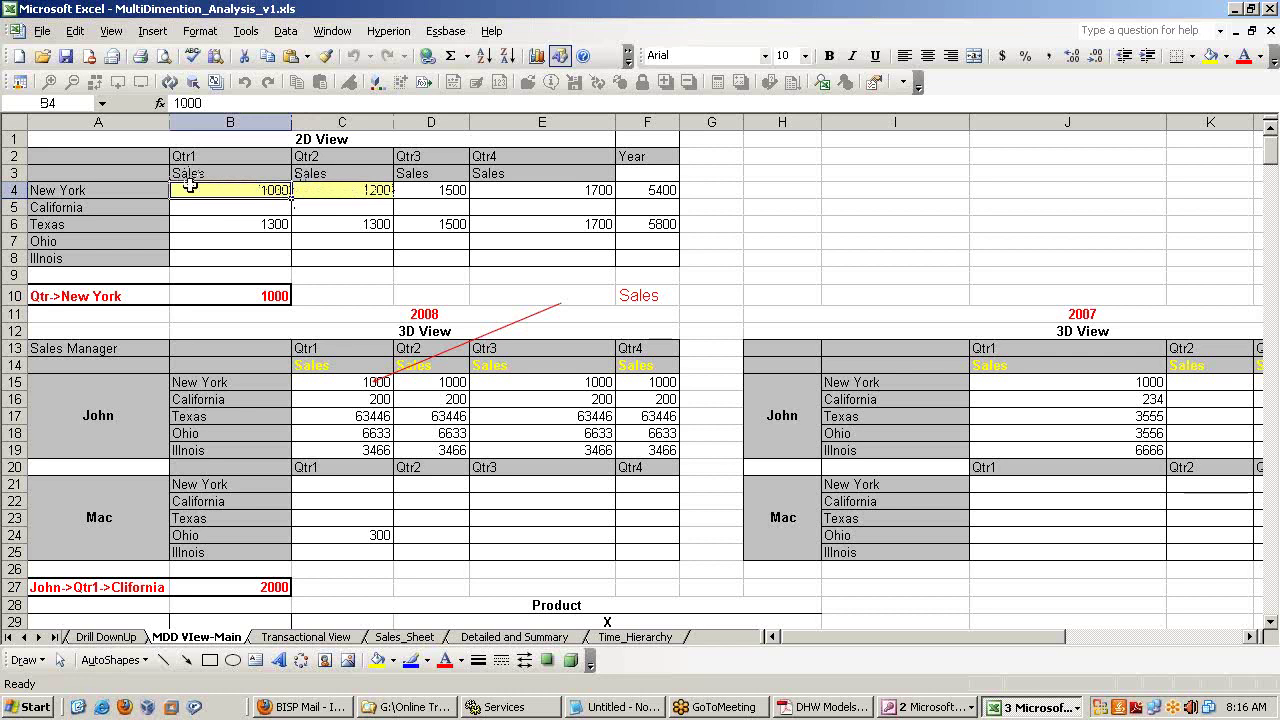
# Step: Point out the Qtr1 header and the New York label in turn, and the Qtr->New York intersection in A10 and B10
pyautogui.click(215, 158)
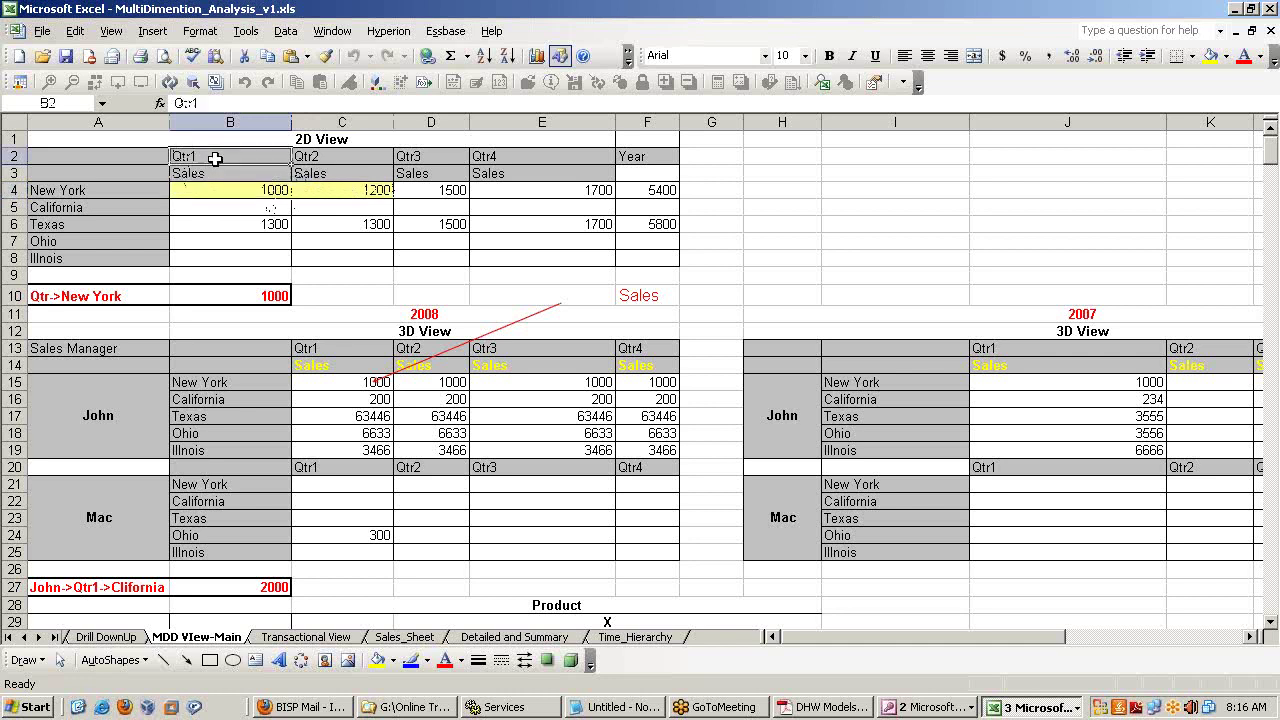
pyautogui.click(114, 188)
pyautogui.click(229, 157)
pyautogui.click(120, 184)
pyautogui.click(175, 159)
pyautogui.click(142, 184)
pyautogui.click(95, 298)
pyautogui.click(204, 301)
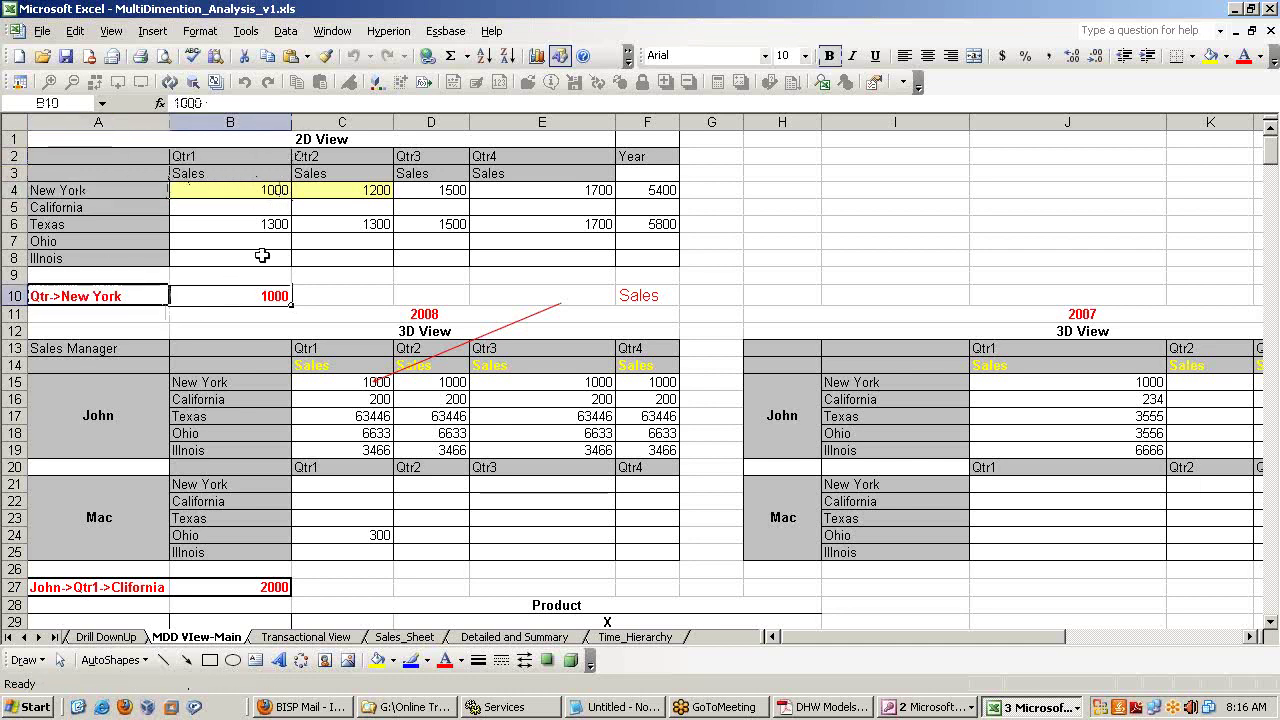
# Step: Point out New York's Qtr2 sales in C4 with its two headings, and highlight the Qtr1 and Qtr2 headers together
pyautogui.click(332, 190)
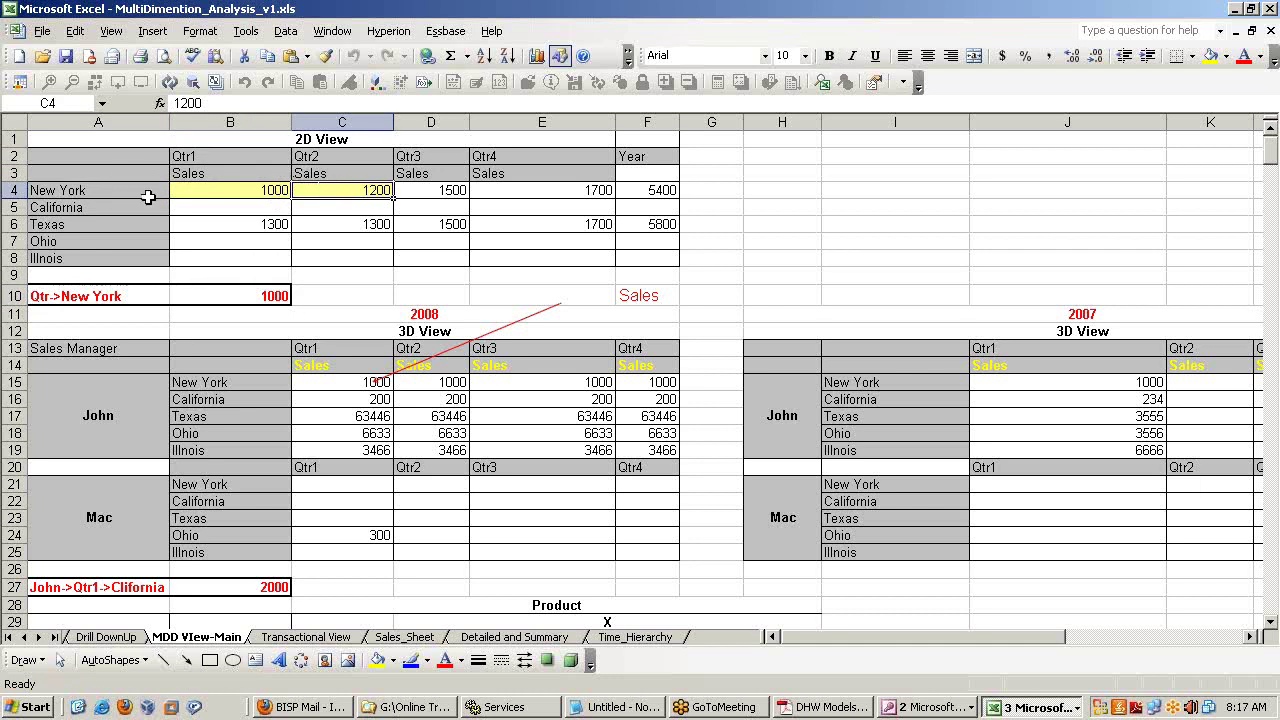
pyautogui.click(333, 155)
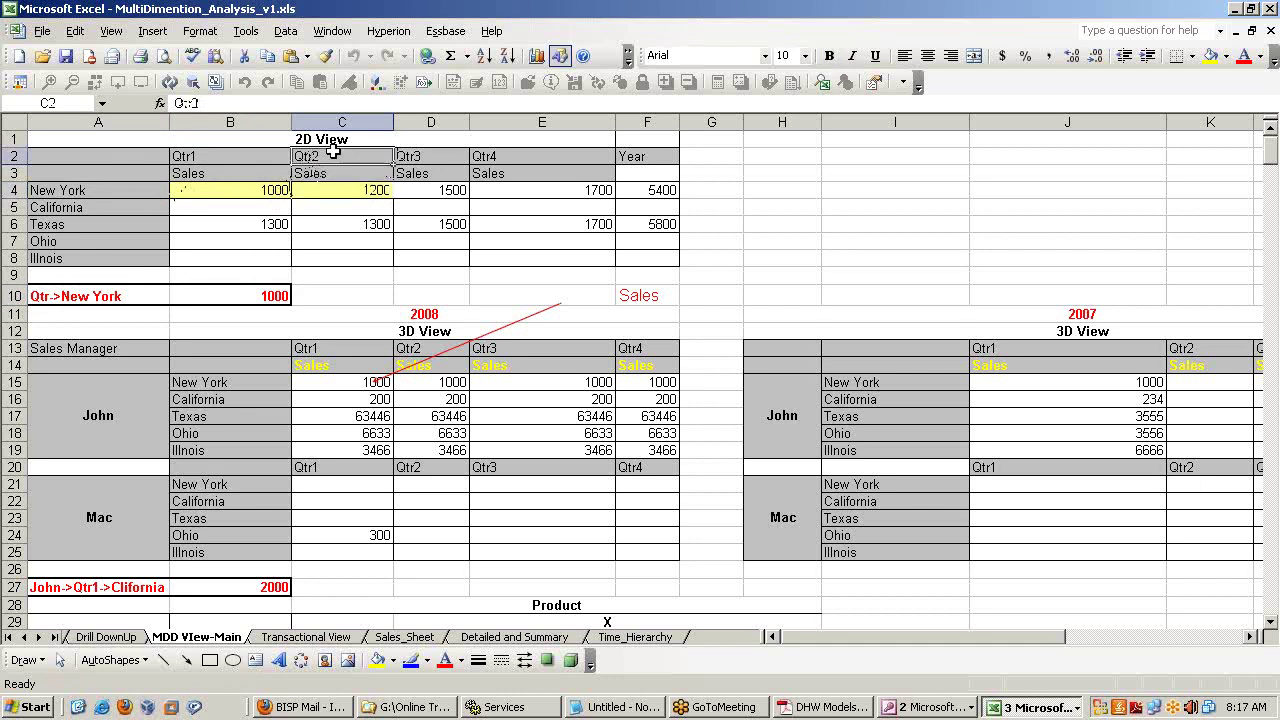
pyautogui.click(118, 187)
pyautogui.moveTo(222, 155); pyautogui.dragTo(312, 155)
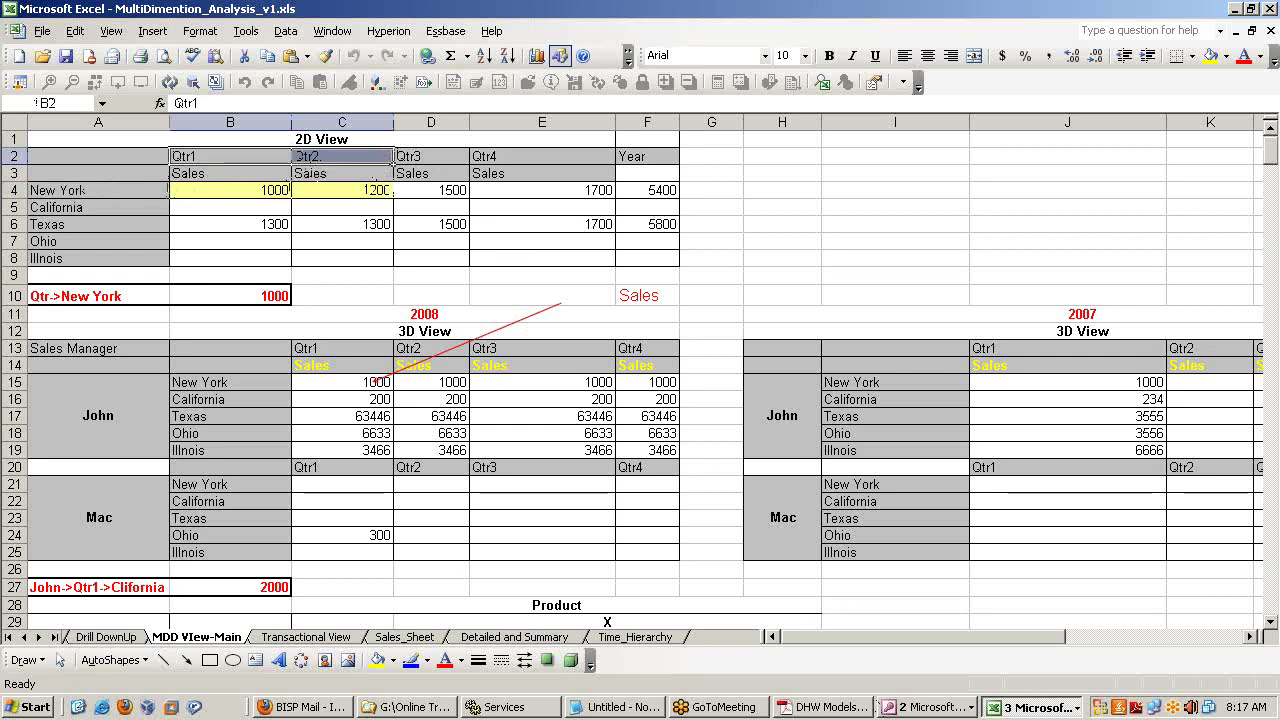
# Step: Switch to Notepad, write the note "Qtr over Qtr Sale" below the existing text, and move the window down to uncover the 2D View table
pyautogui.click(576, 712)
pyautogui.scroll(-1, 592, 616)
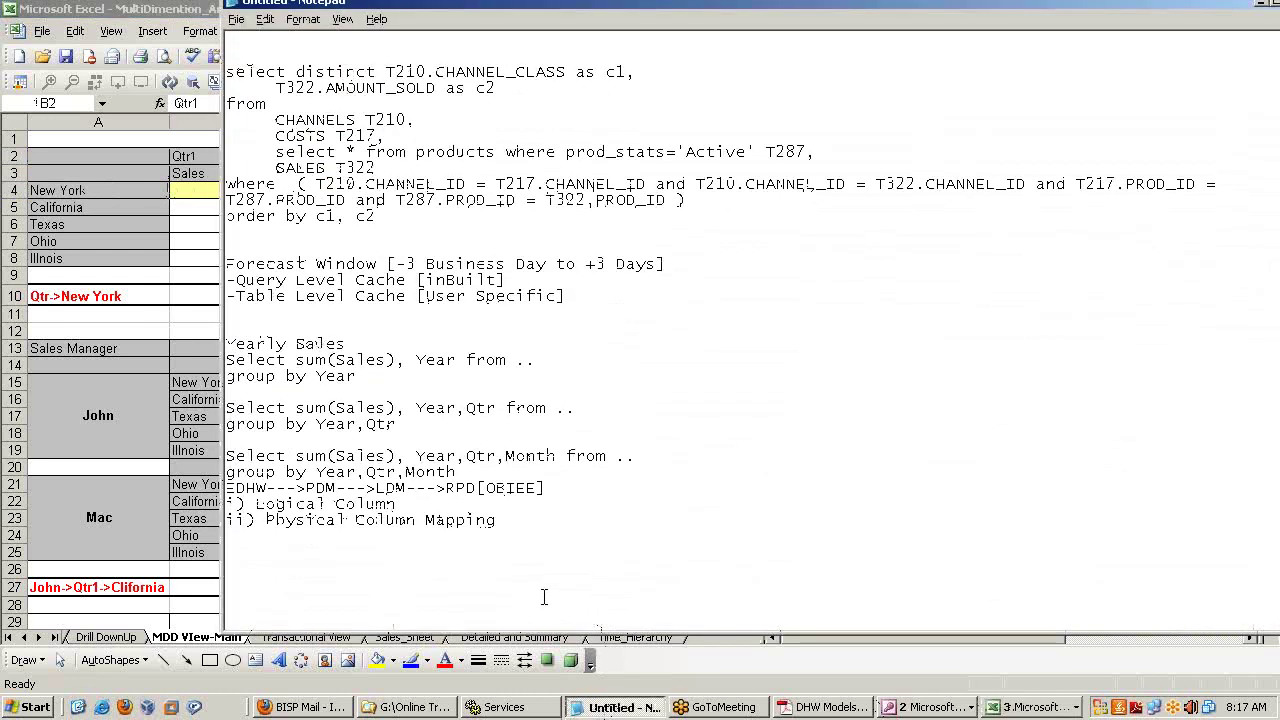
pyautogui.scroll(-10, 750, 330)
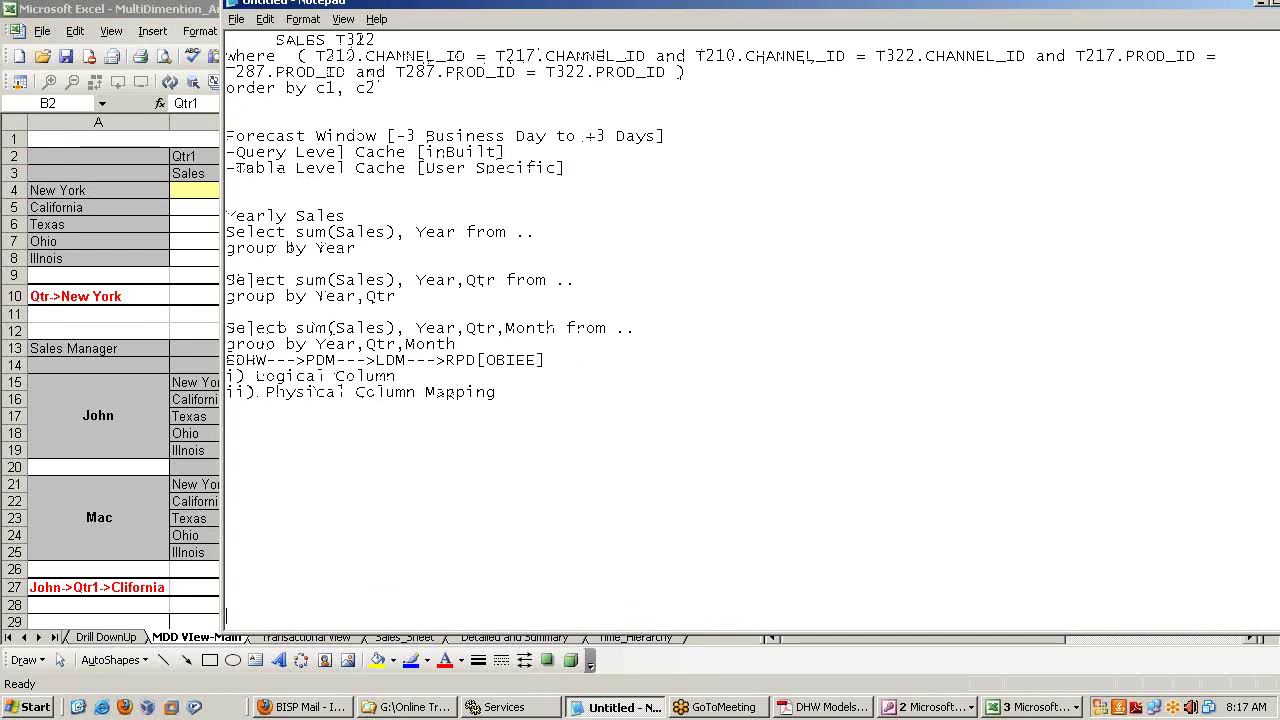
pyautogui.moveTo(384, 8); pyautogui.dragTo(344, 316)
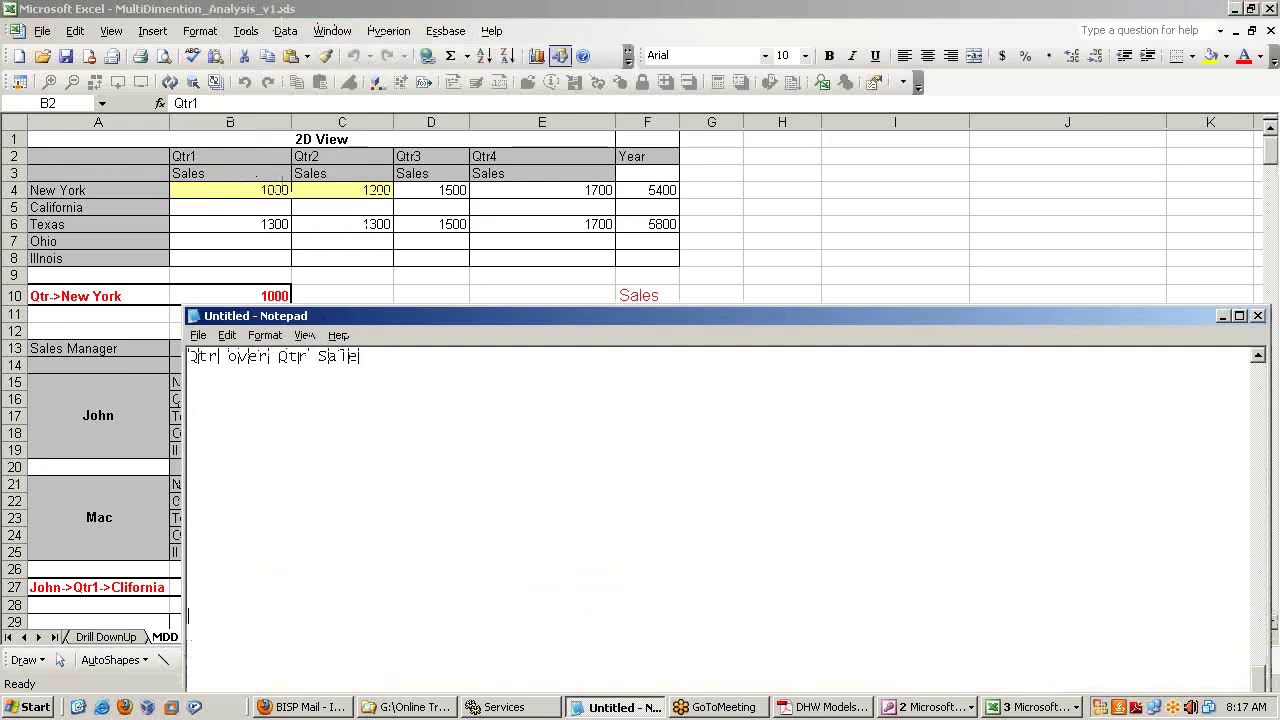
pyautogui.press('BackSpace')
# Step: Return to the Excel workbook and fill the Qtr1 sales cells B4:B8 of the 2D View with light yellow
pyautogui.click(534, 213)
pyautogui.click(252, 238)
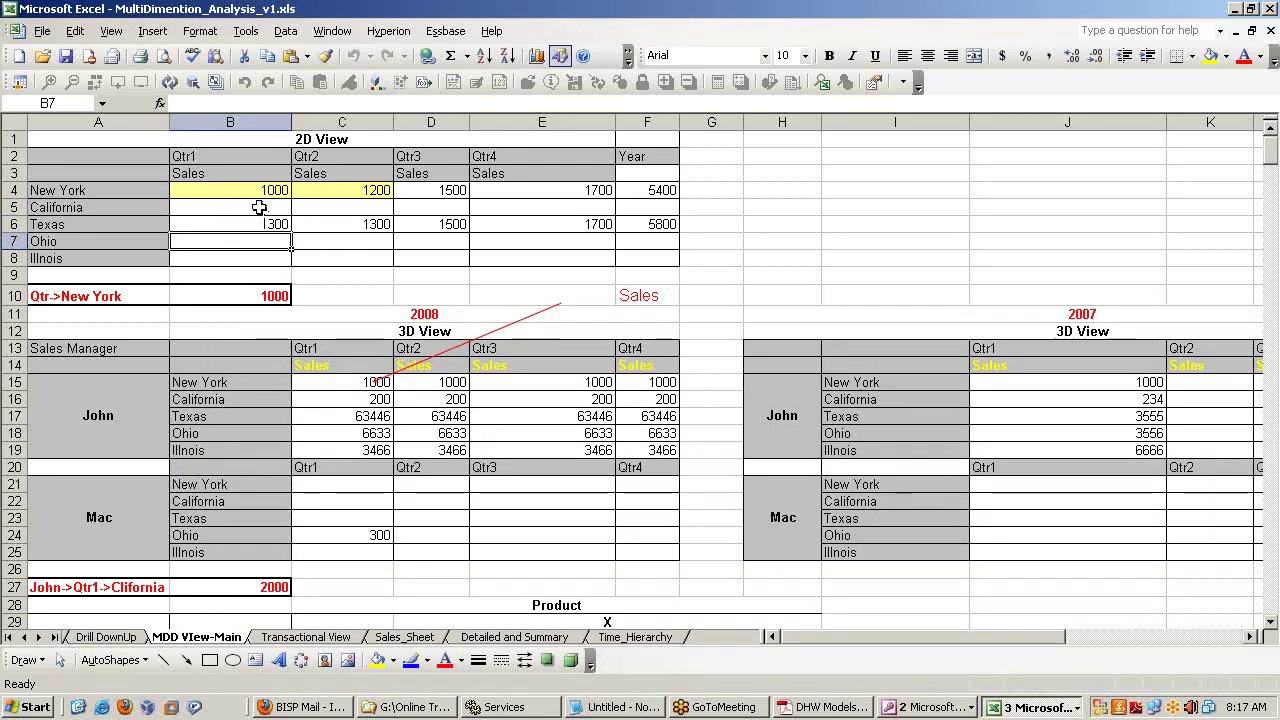
pyautogui.moveTo(259, 195); pyautogui.dragTo(253, 260)
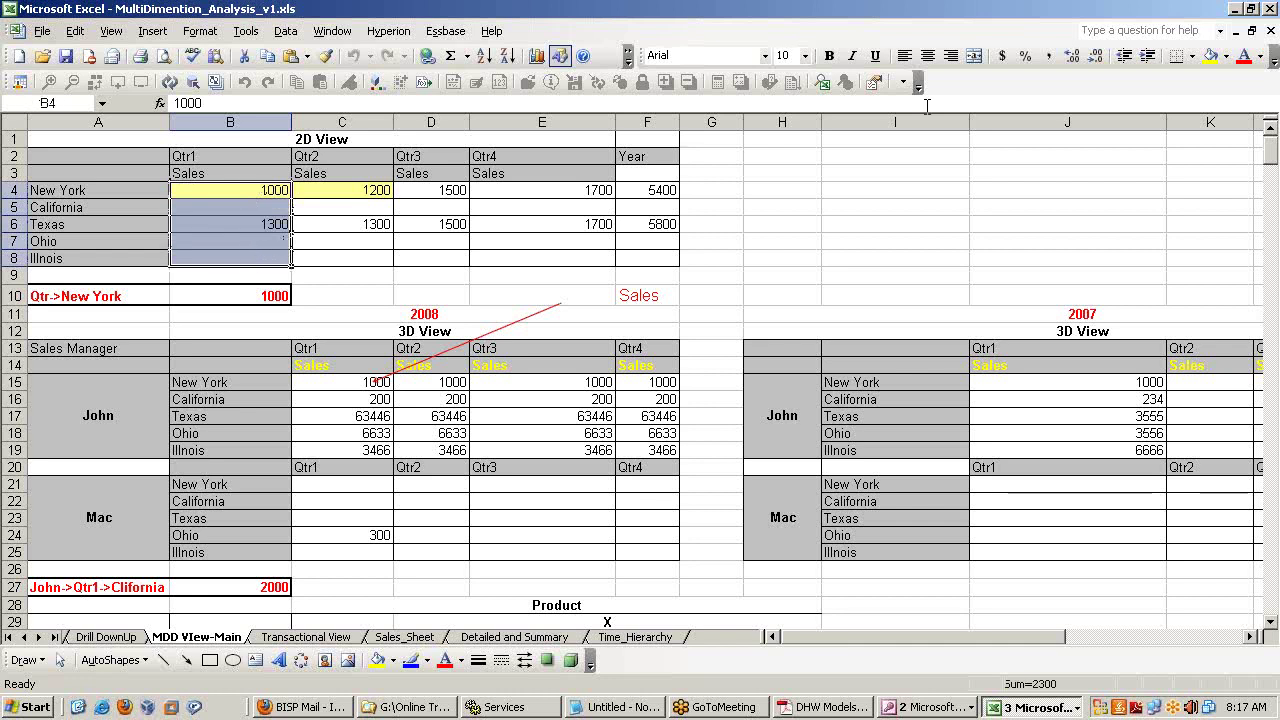
pyautogui.click(1227, 57)
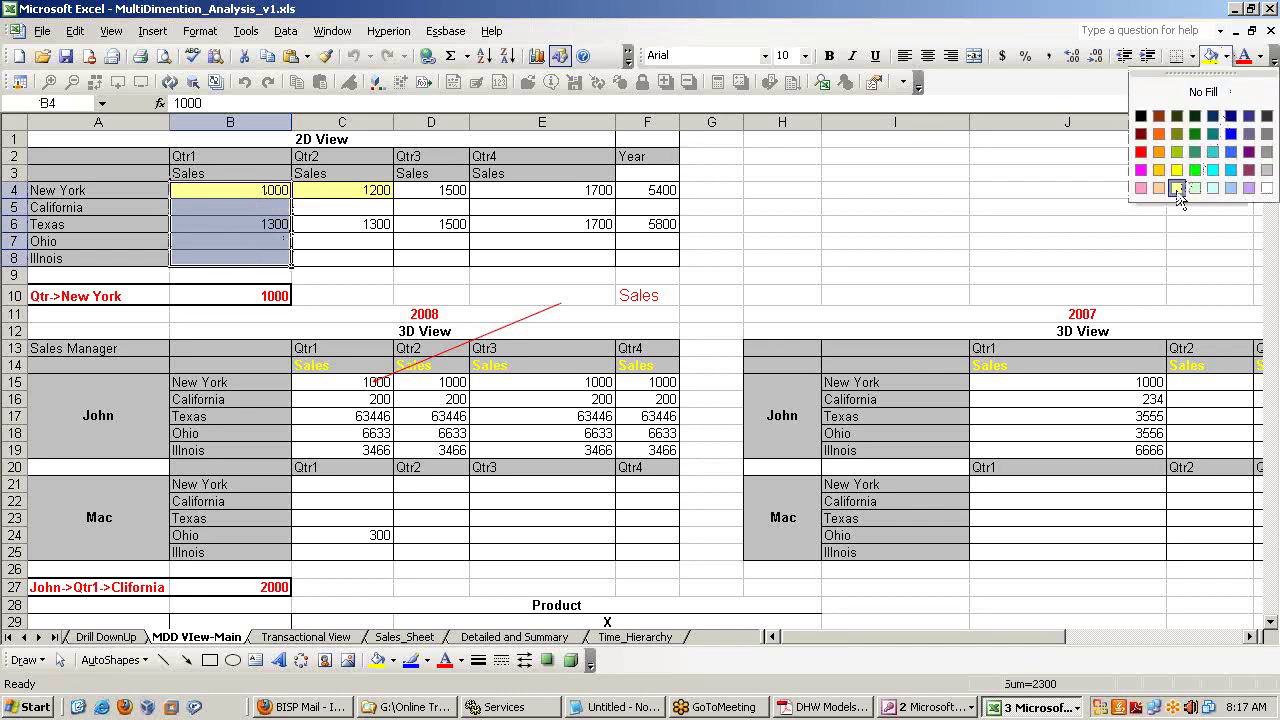
pyautogui.click(1184, 196)
pyautogui.click(826, 259)
# Step: Highlight the Qtr1 values, their header and the state names, and fill the Qtr2 sales cells C4:C8 with light yellow
pyautogui.moveTo(258, 190); pyautogui.dragTo(257, 258)
pyautogui.click(257, 160)
pyautogui.moveTo(106, 191); pyautogui.dragTo(107, 254)
pyautogui.moveTo(360, 192); pyautogui.dragTo(362, 262)
pyautogui.click(1210, 56)
pyautogui.click(895, 173)
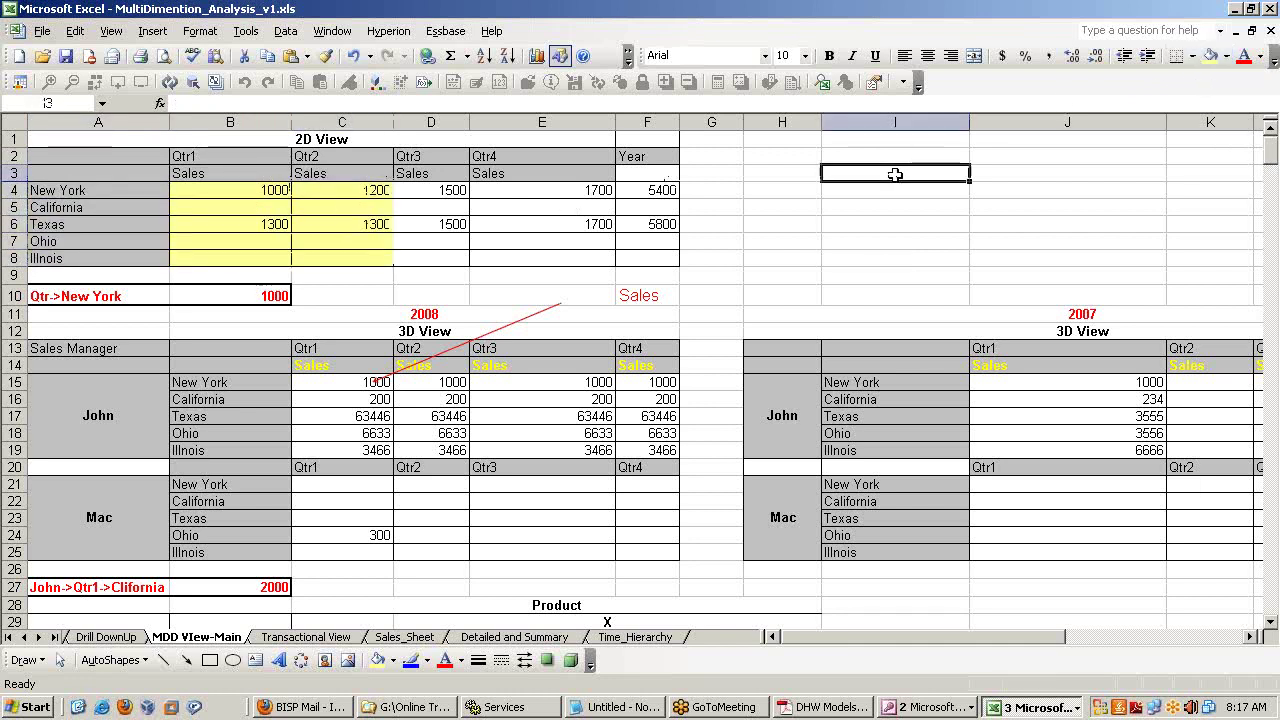
# Step: Point out the Qtr1, Qtr2 and Qtr3 headers of the 2D View one after another
pyautogui.click(265, 160)
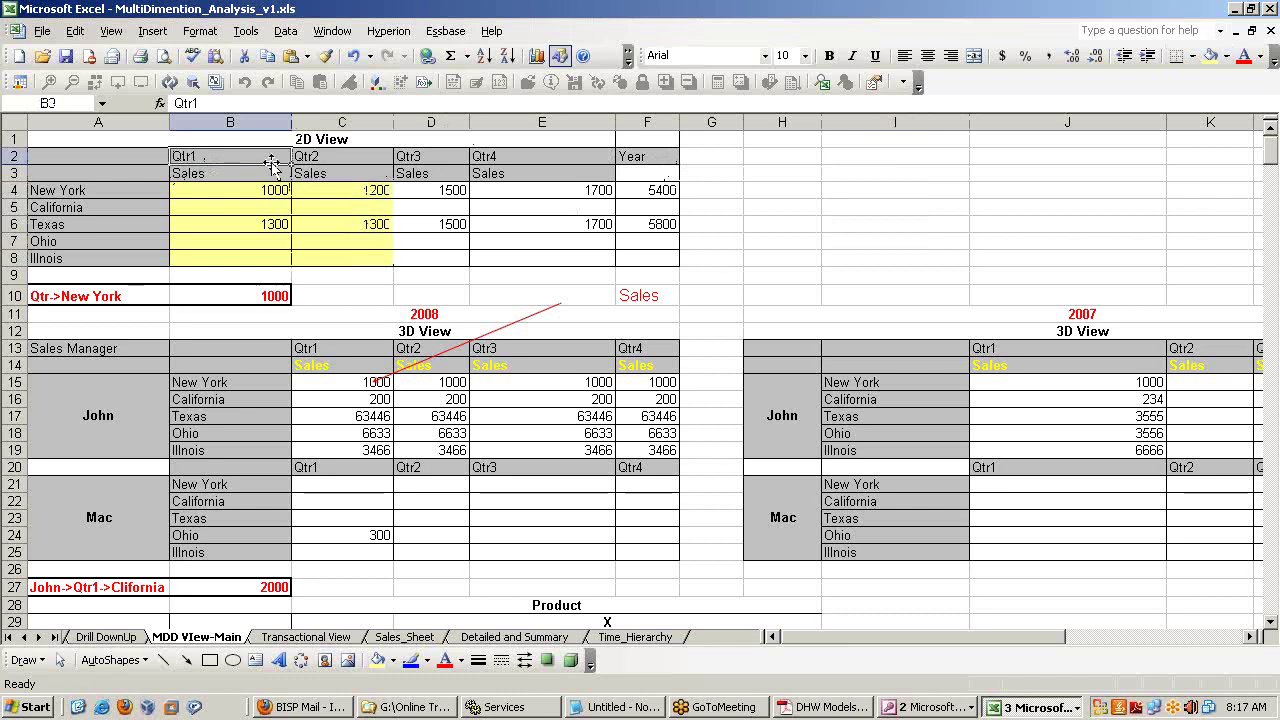
pyautogui.click(374, 160)
pyautogui.click(445, 163)
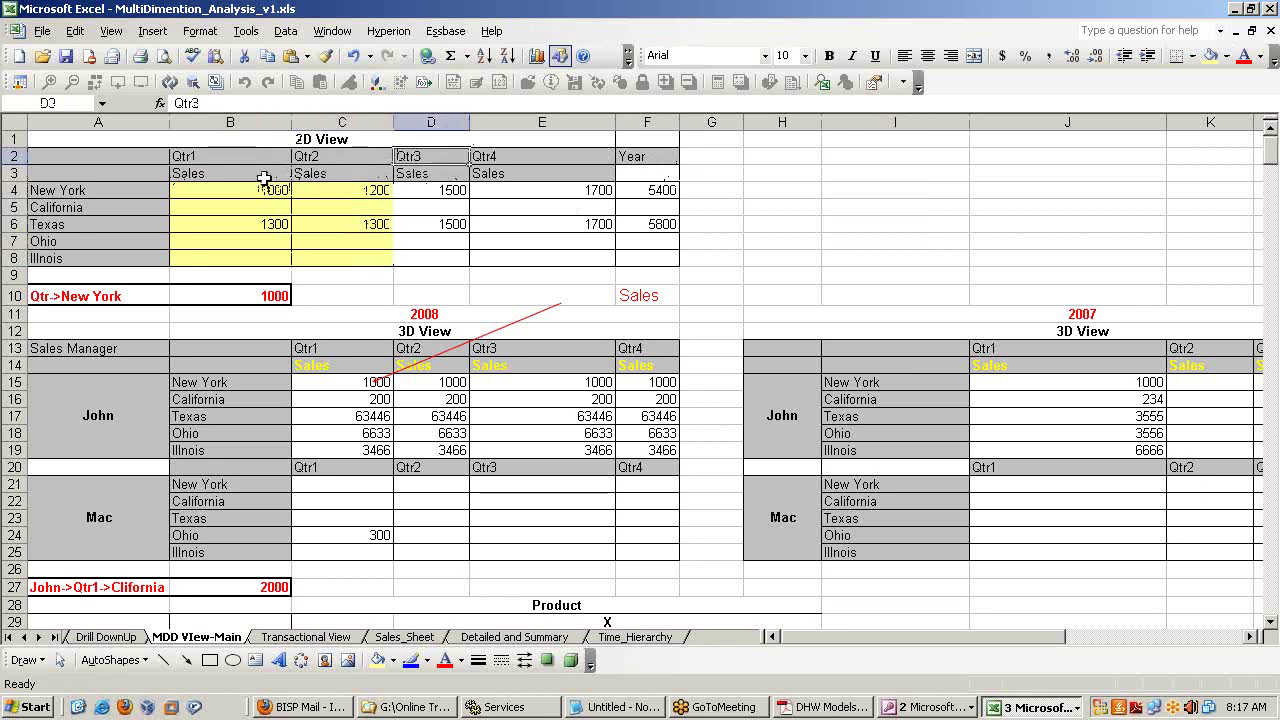
# Step: In the 2008 3D View, highlight the quarter headers, state names, Sales Manager label, first manager and that manager's New York sales row
pyautogui.scroll(-2, 298, 271)
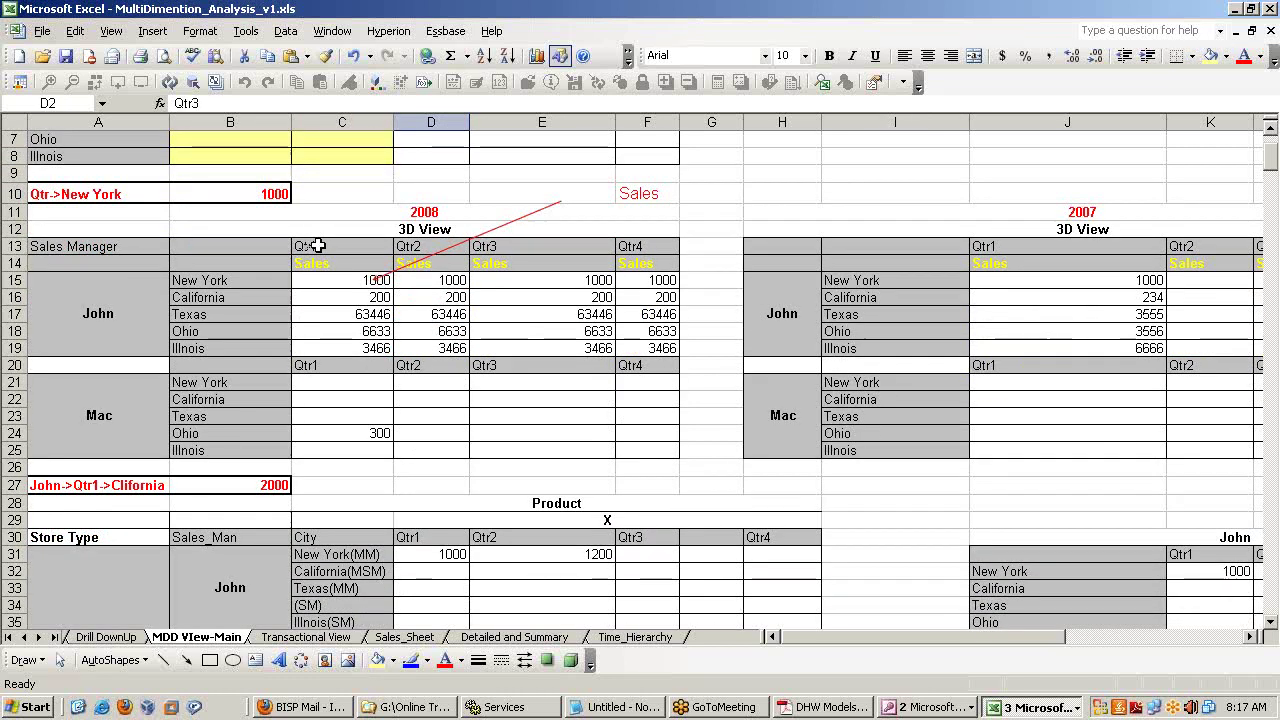
pyautogui.moveTo(323, 246); pyautogui.dragTo(648, 247)
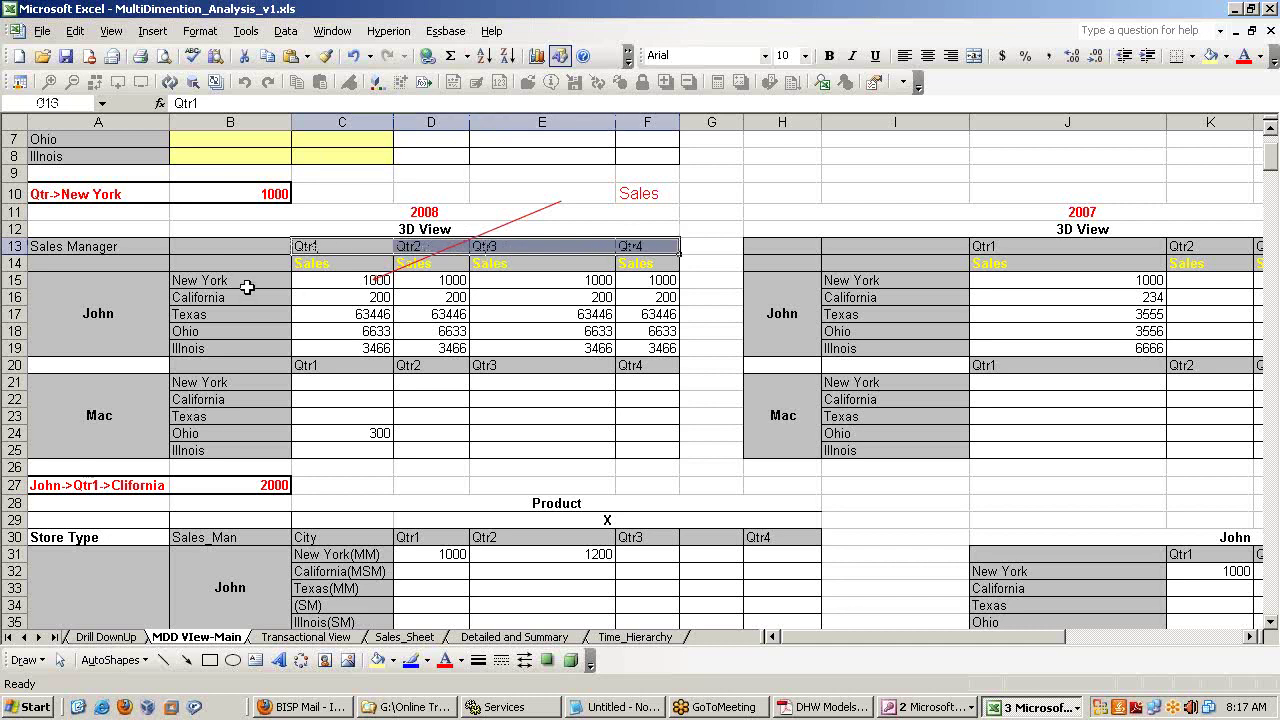
pyautogui.moveTo(246, 287); pyautogui.dragTo(246, 345)
pyautogui.click(100, 246)
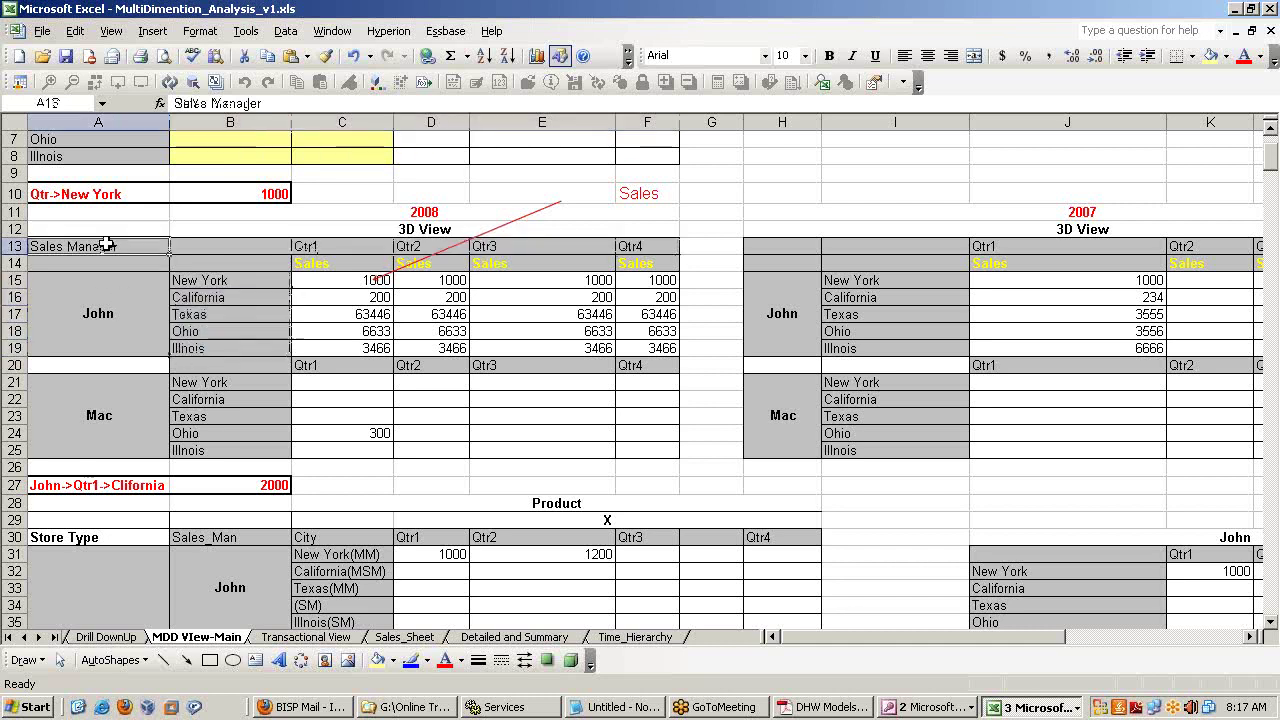
pyautogui.click(94, 296)
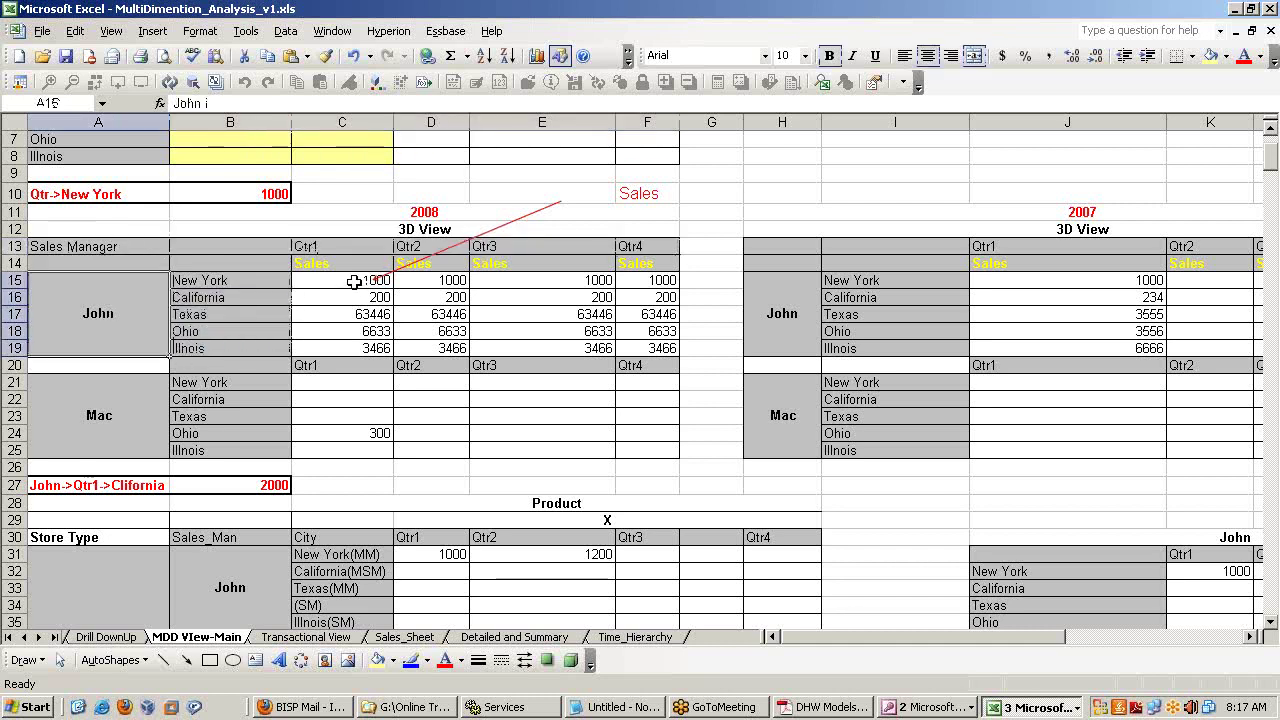
pyautogui.moveTo(354, 282); pyautogui.dragTo(650, 281)
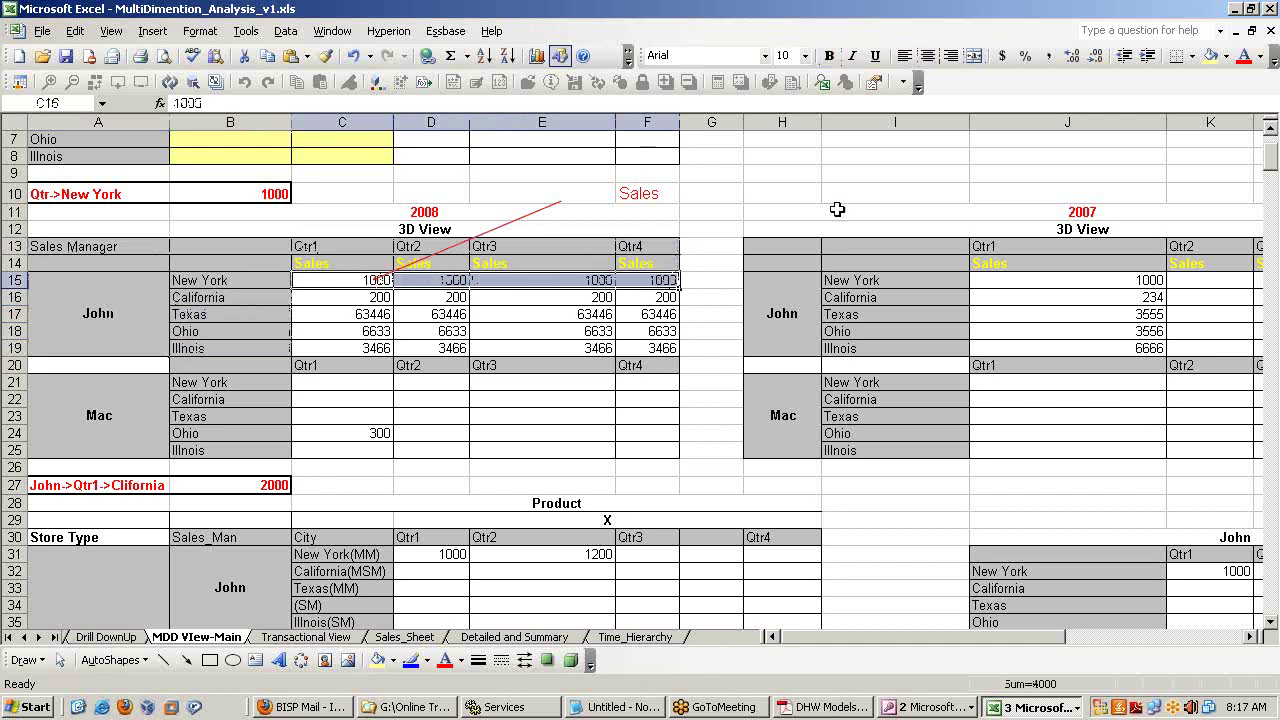
# Step: Fill both managers' New York sales rows, C15:F15 and C21:F21, in the 2008 3D View with light yellow
pyautogui.click(1214, 58)
pyautogui.moveTo(348, 388); pyautogui.dragTo(662, 381)
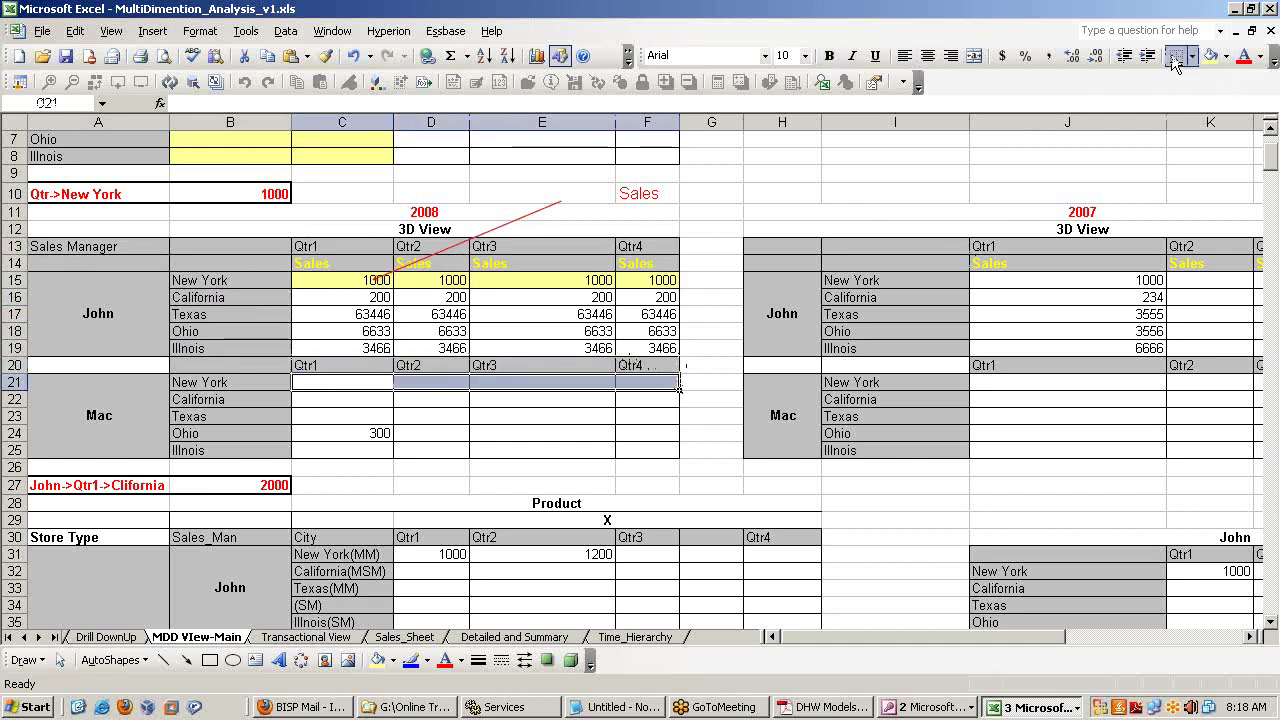
pyautogui.click(1210, 58)
pyautogui.click(1067, 122)
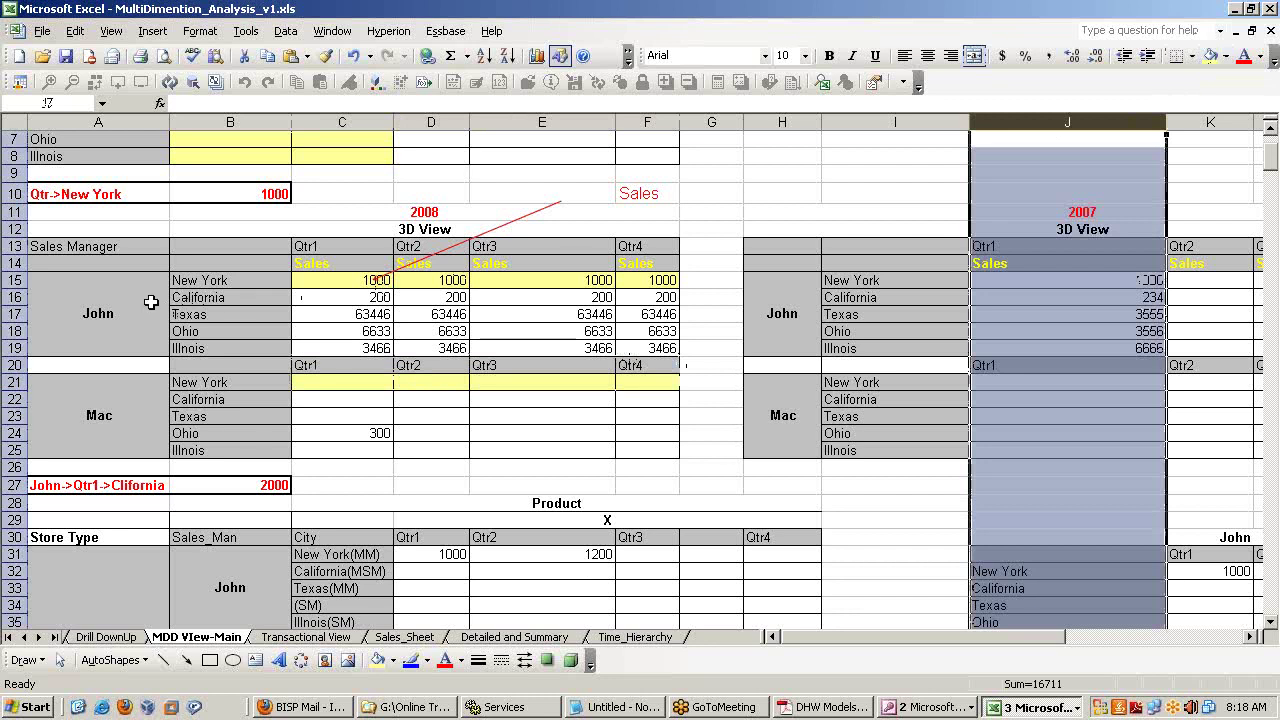
# Step: Highlight the first manager's New York sales for all quarters, that manager's name cell, and the Qtr1 and Qtr3 headers
pyautogui.moveTo(341, 278); pyautogui.dragTo(657, 280)
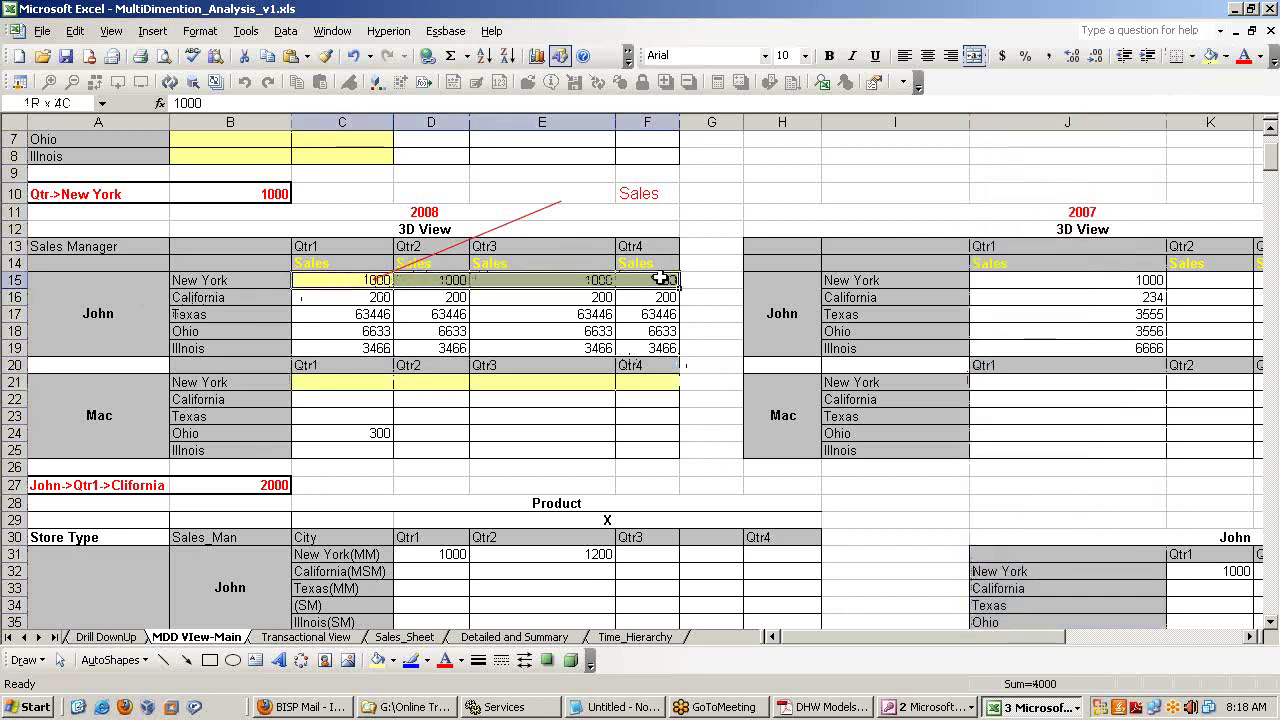
pyautogui.click(84, 320)
pyautogui.click(334, 250)
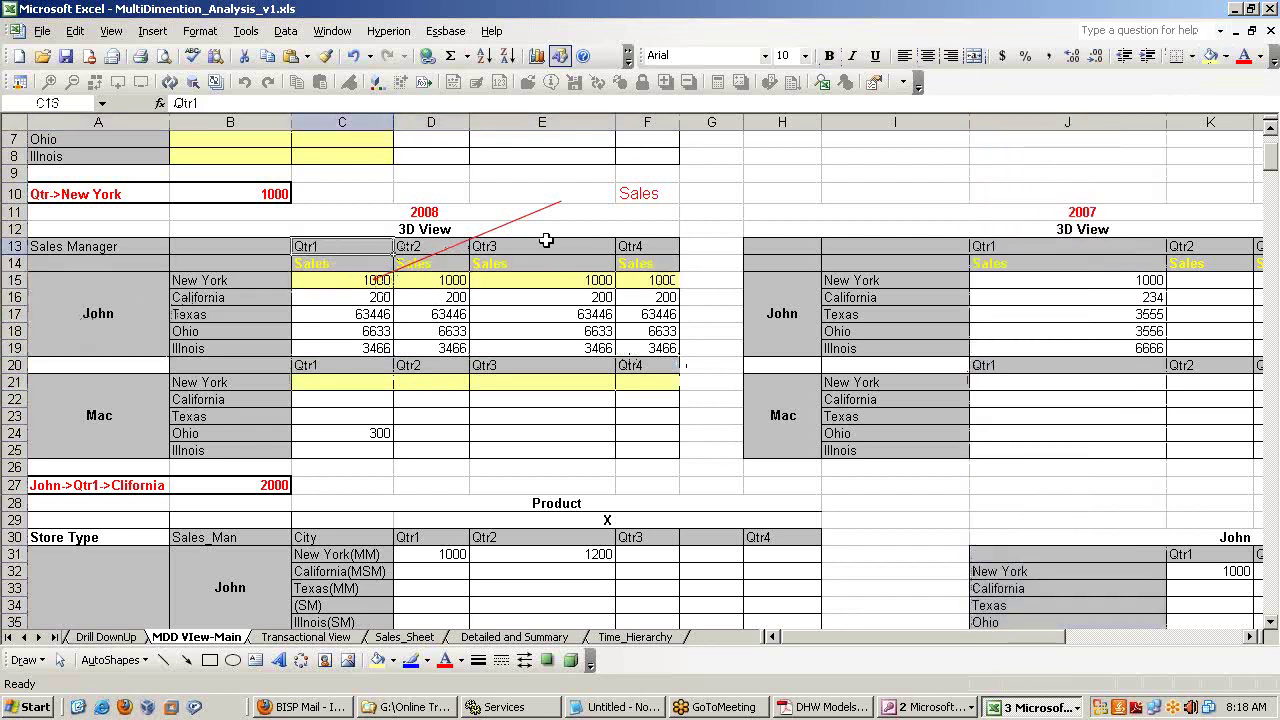
pyautogui.click(548, 244)
# Step: Compare the two managers' name cells in the 2008 3D View and highlight the second manager's New York sales row
pyautogui.click(90, 392)
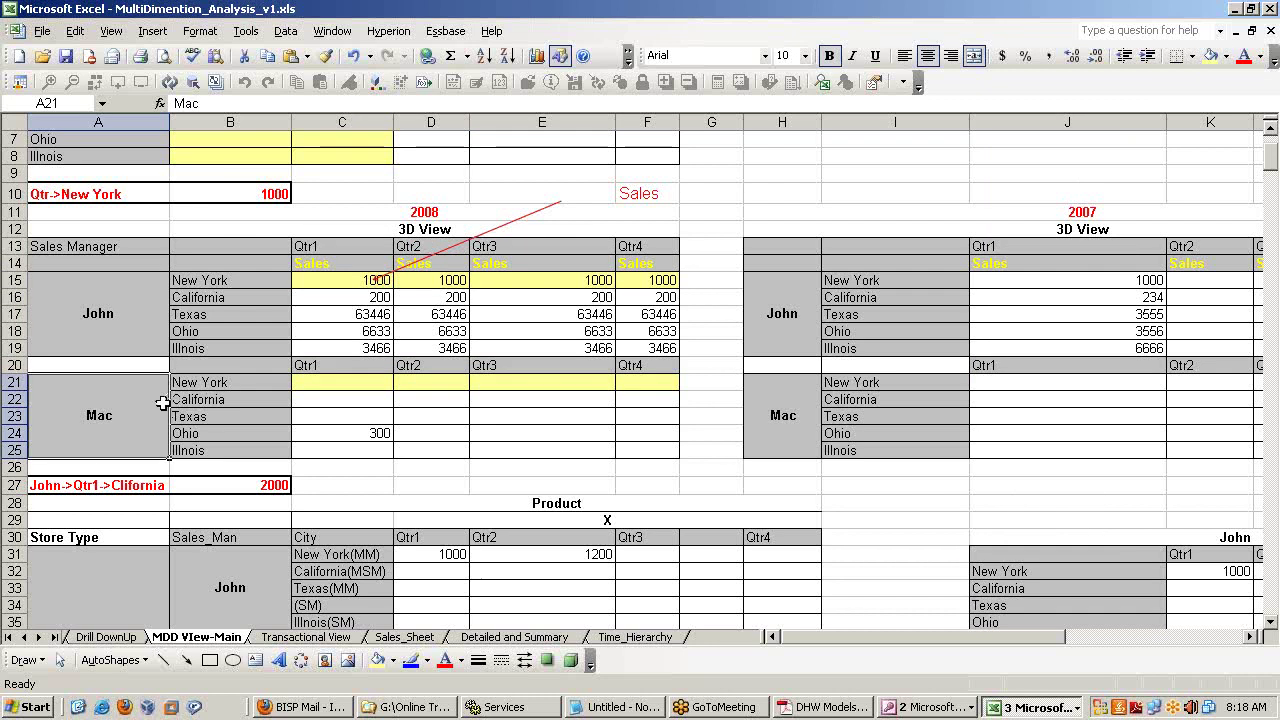
pyautogui.click(126, 332)
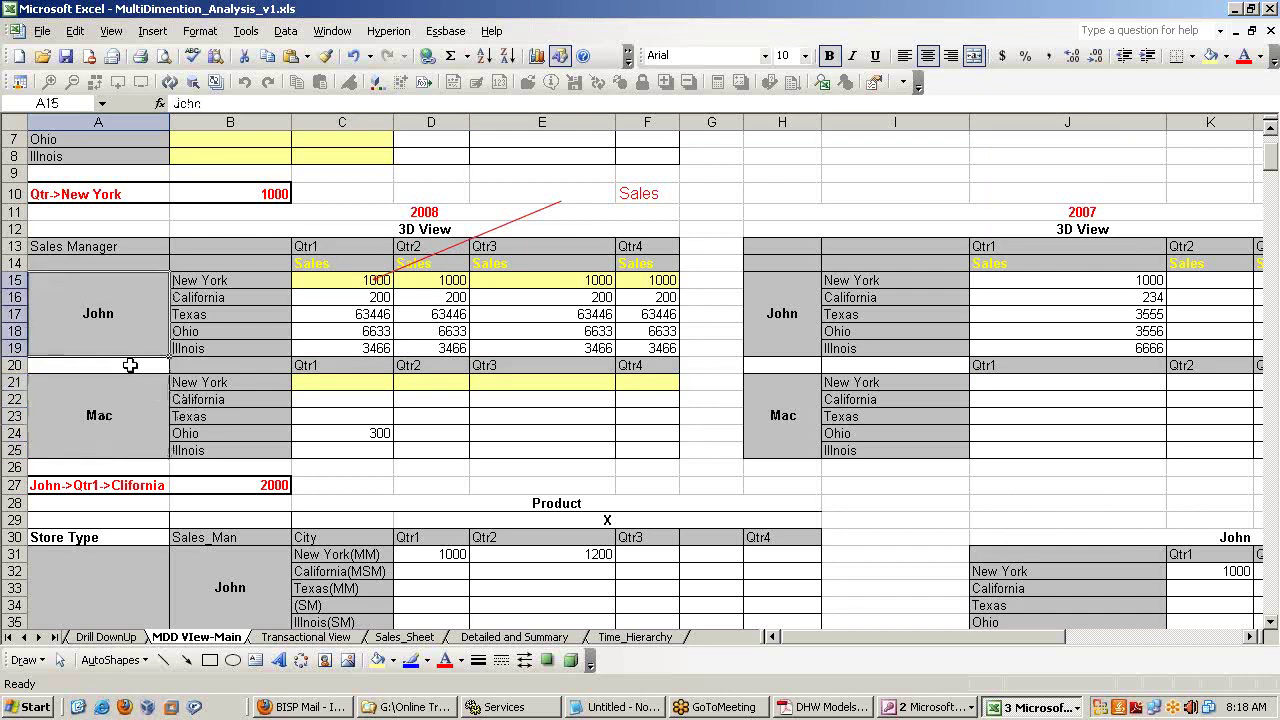
pyautogui.click(131, 437)
pyautogui.moveTo(330, 383); pyautogui.dragTo(648, 384)
pyautogui.click(274, 383)
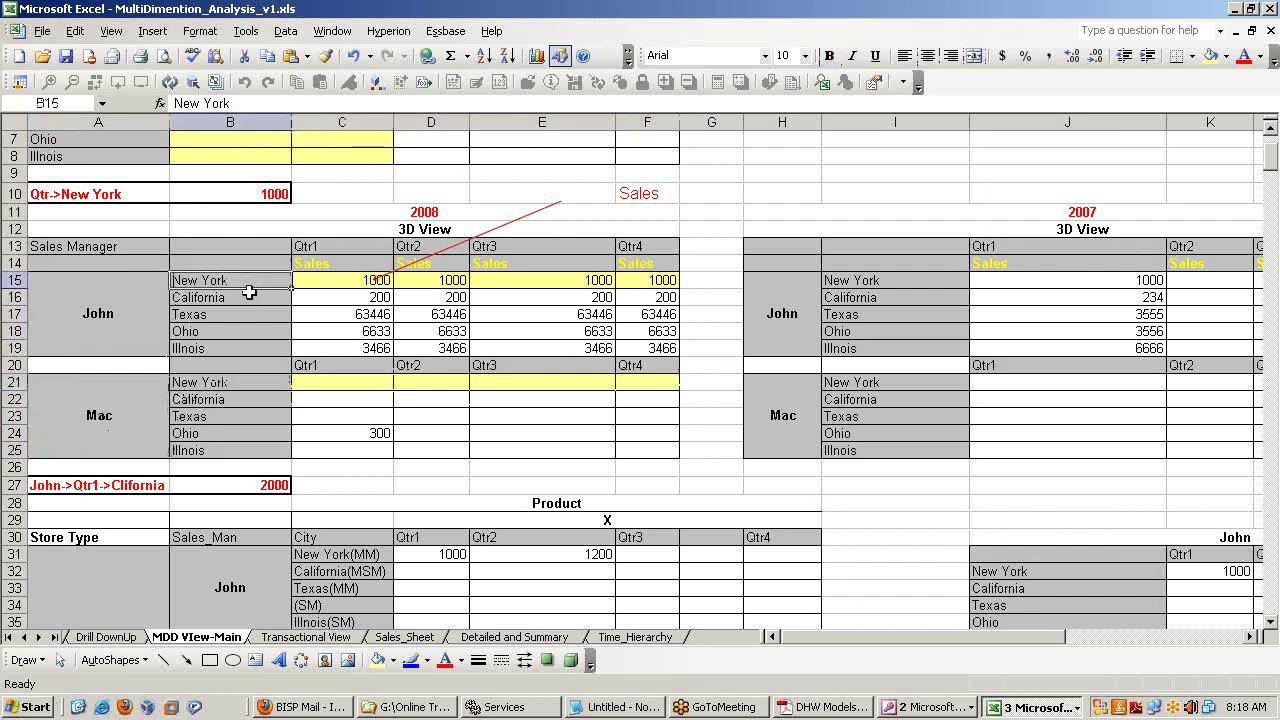
# Step: Switch to the Notepad notes, move the window aside and prefix the "Qtr over Qtr Sales Growth" line with a dash
pyautogui.click(607, 707)
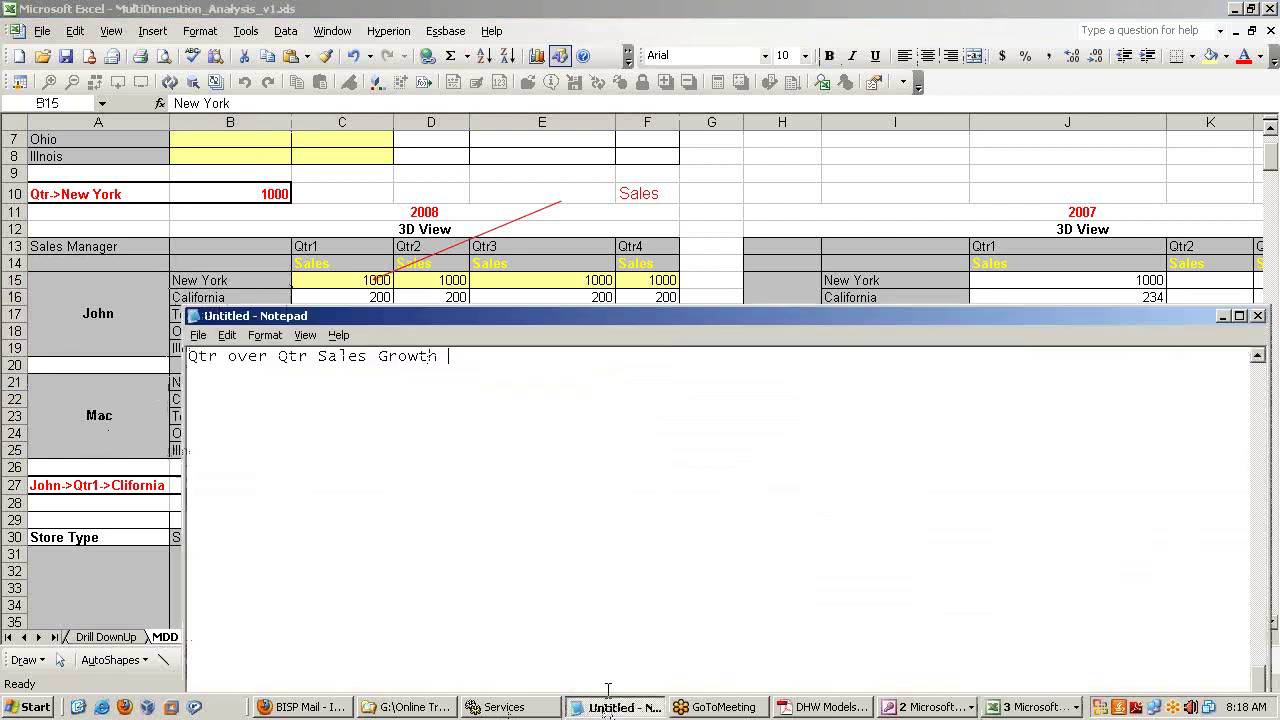
pyautogui.moveTo(496, 314); pyautogui.dragTo(897, 250)
pyautogui.press('Return')
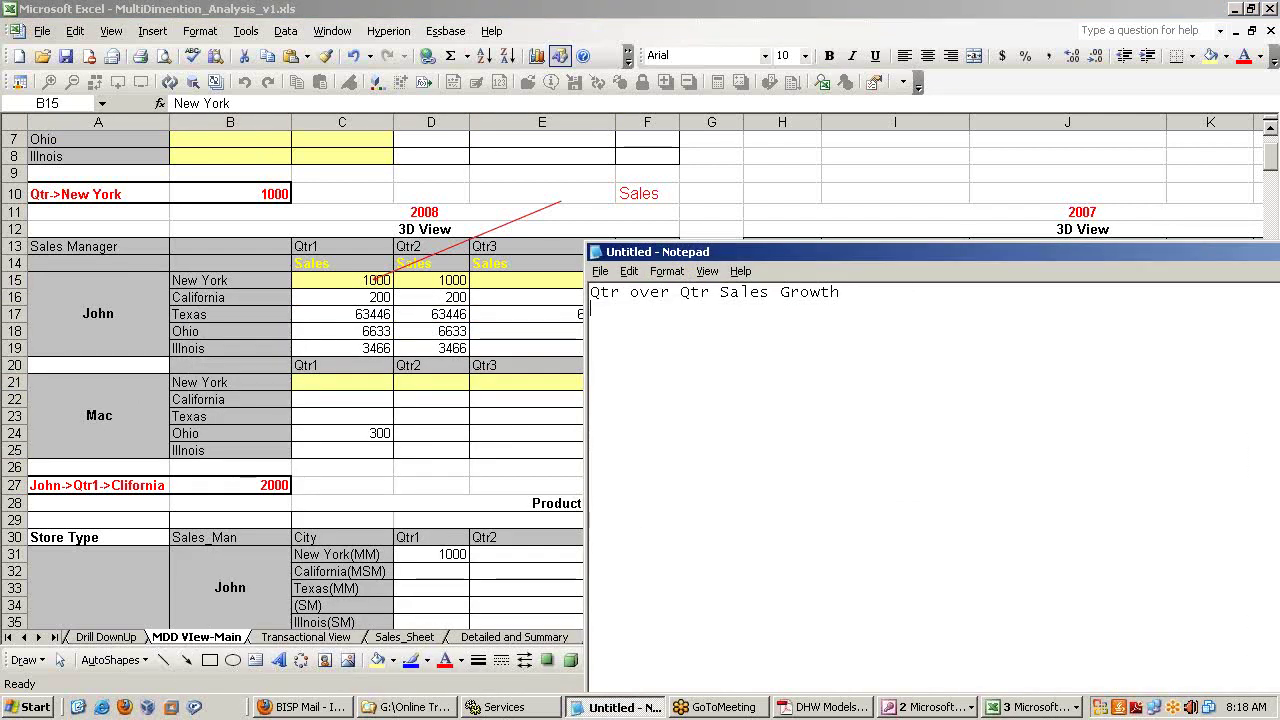
pyautogui.press('Up')
pyautogui.write('-')
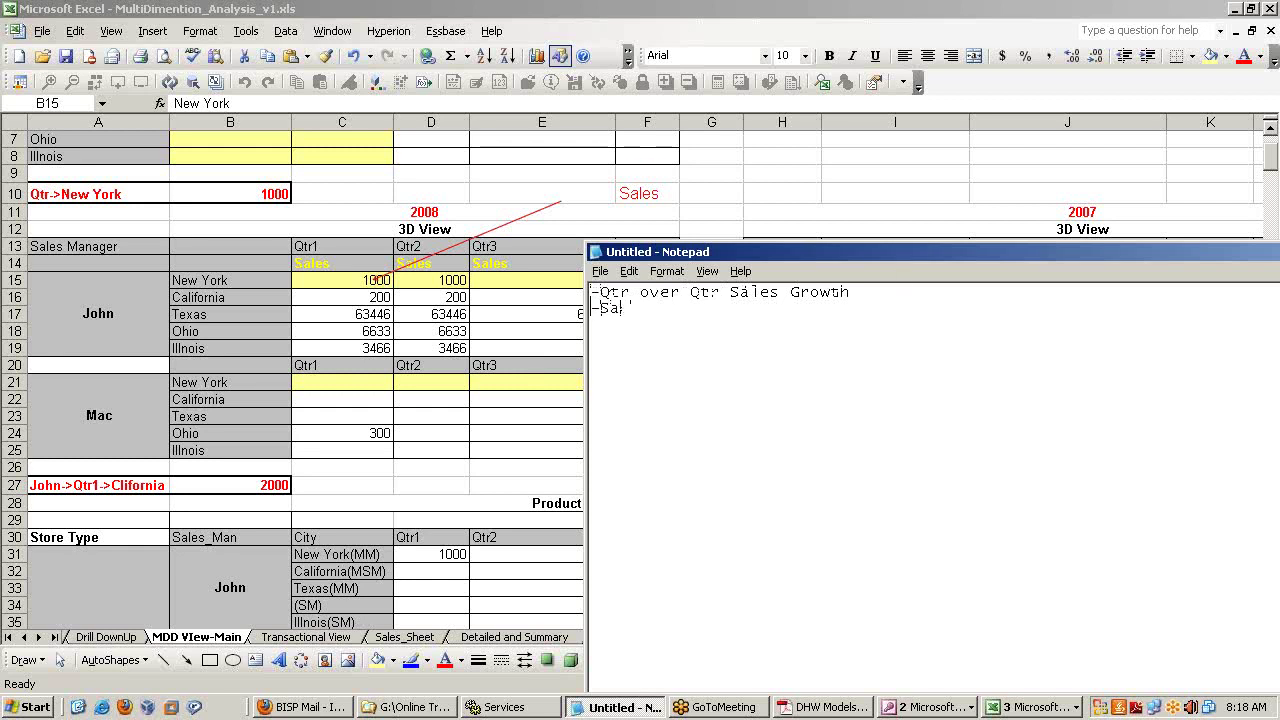
# Step: Add the note "-Sales Manager Performance stats:" followed by both managers' names and "for current Year"
pyautogui.write('ales Manager Performance stats')
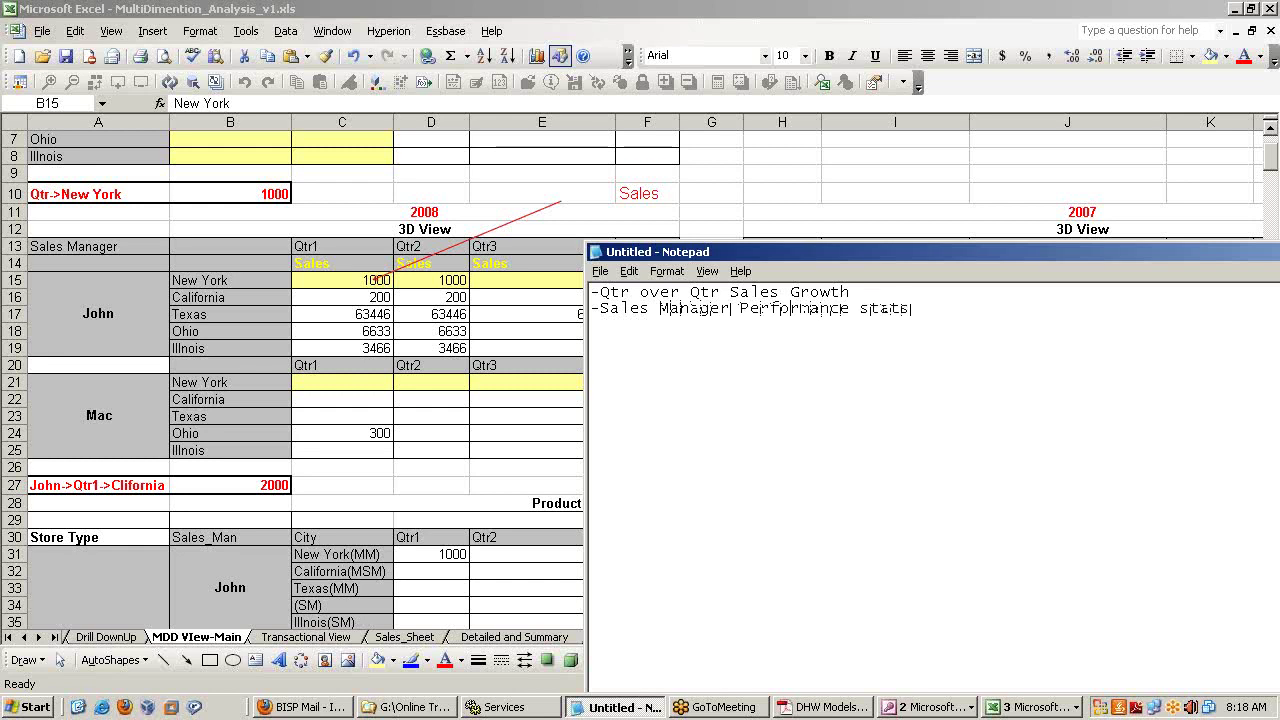
pyautogui.write(':John/')
pyautogui.write('Mac for current Year')
# Step: Return to the Excel workbook and point out the Qtr1 Sales label and the first manager in the 2008 3D View
pyautogui.click(745, 11)
pyautogui.click(707, 197)
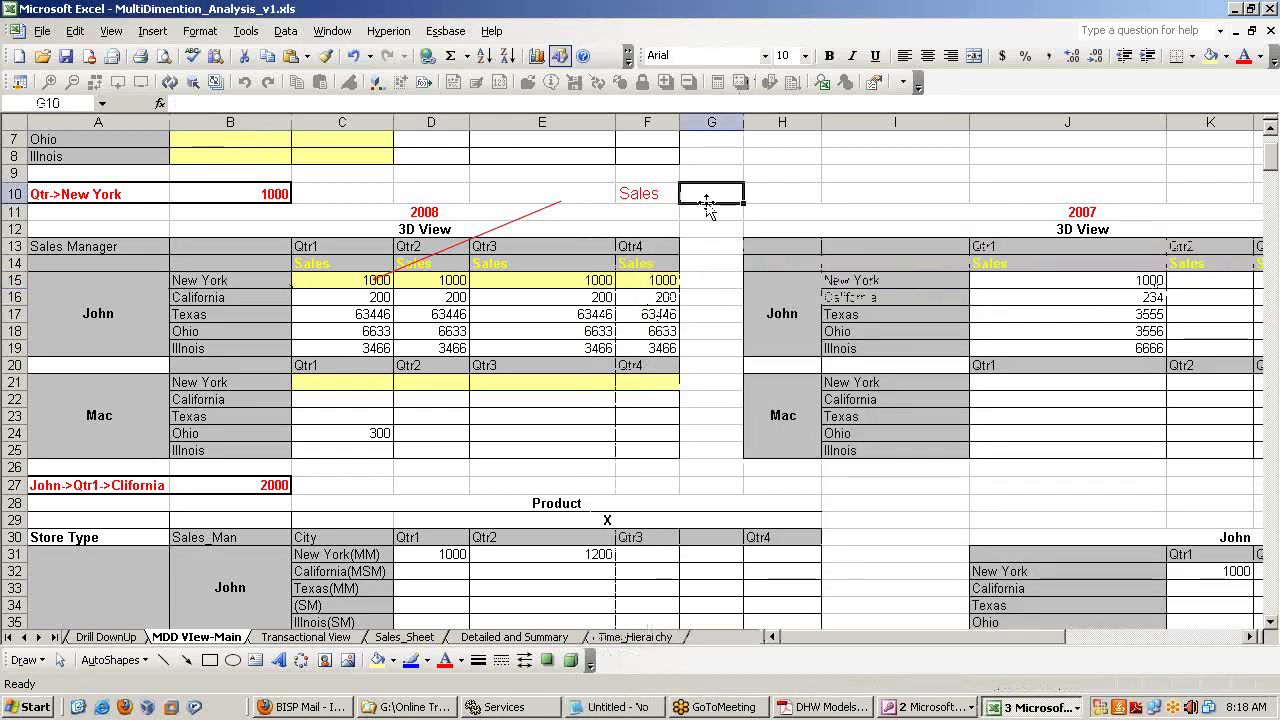
pyautogui.scroll(-2, 707, 205)
pyautogui.scroll(1, 705, 206)
pyautogui.click(360, 211)
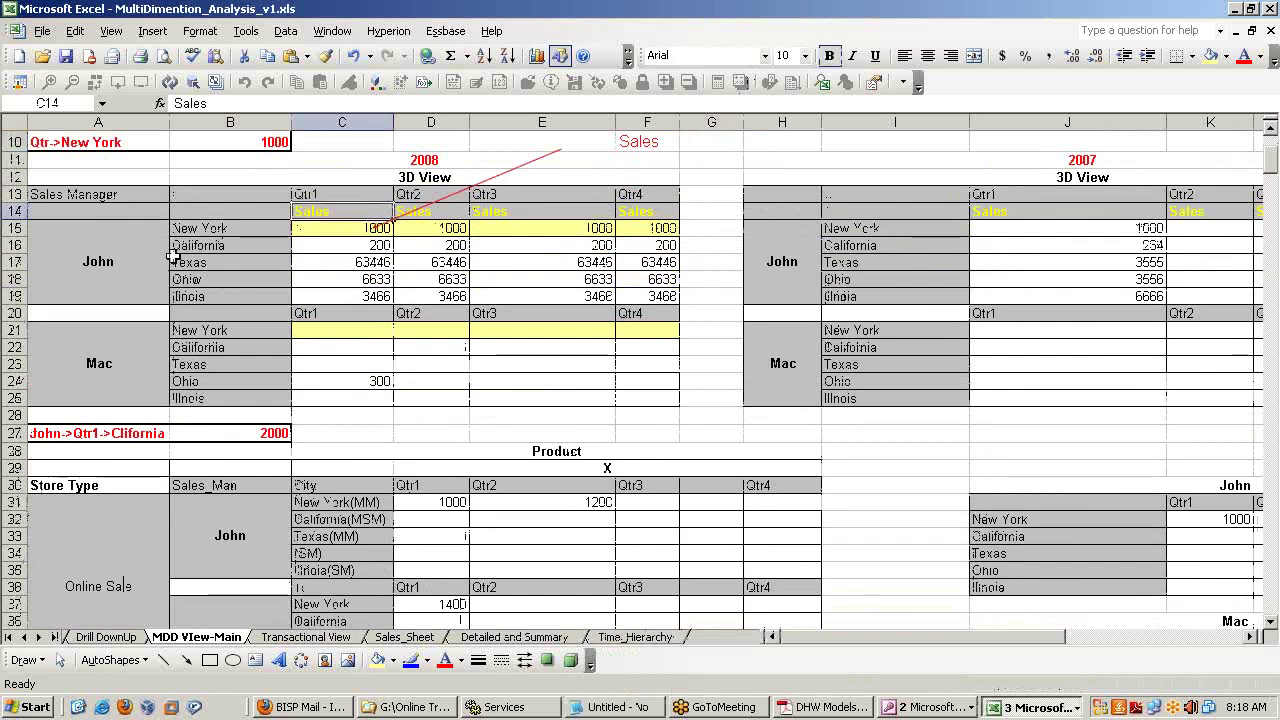
pyautogui.click(150, 250)
# Step: In the Product view, highlight product X, its quarter headers, the city names, and the Sales_Man and Store Type headings
pyautogui.scroll(-3, 180, 306)
pyautogui.scroll(-1, 240, 310)
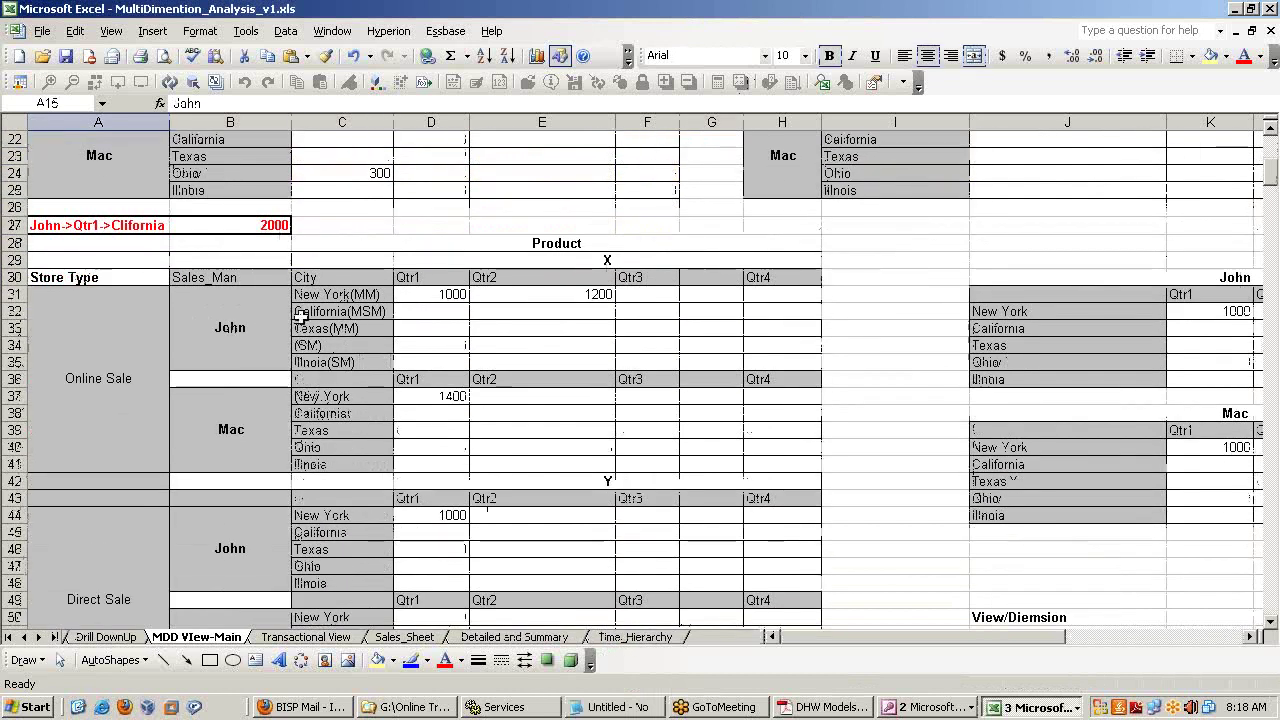
pyautogui.scroll(-1, 390, 292)
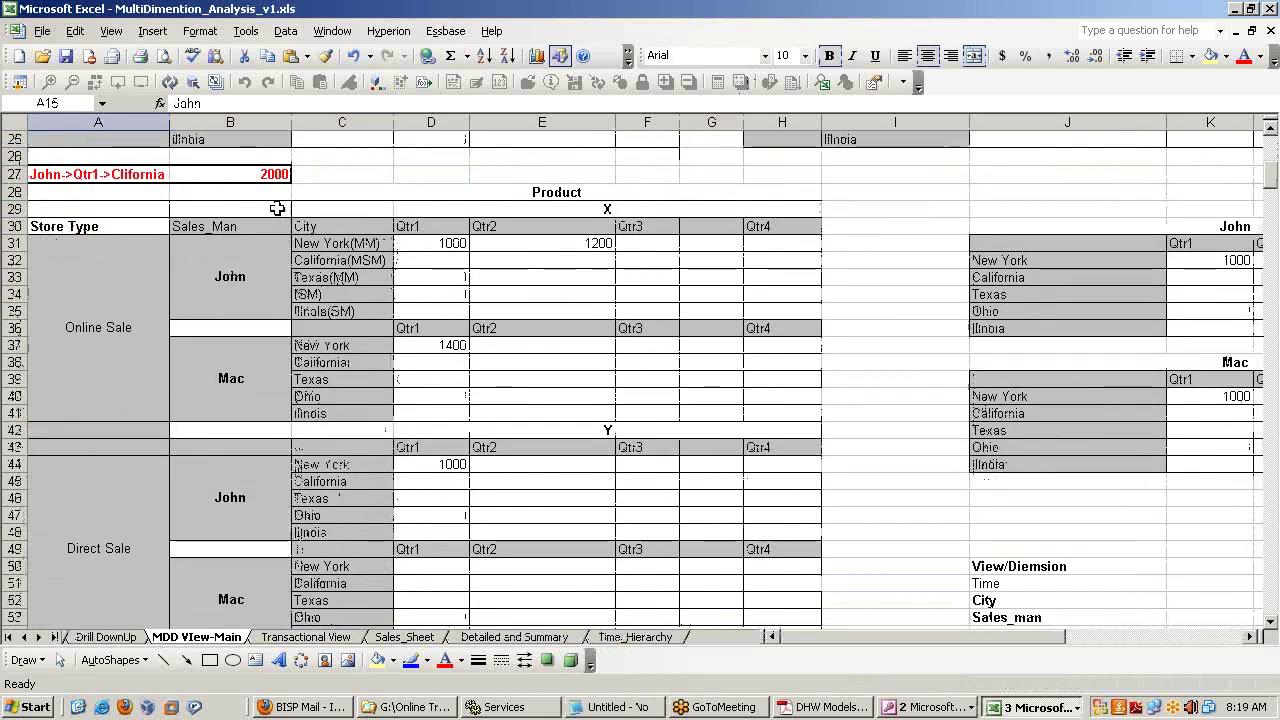
pyautogui.scroll(-1, 257, 240)
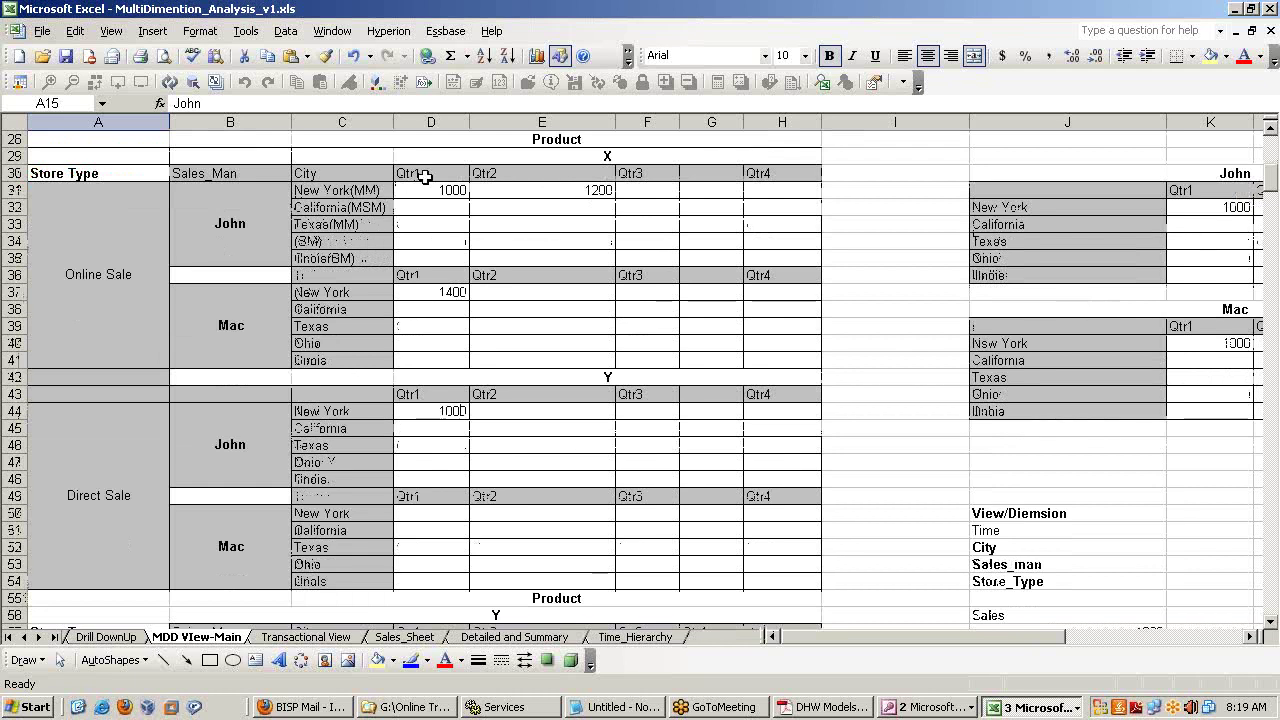
pyautogui.click(470, 153)
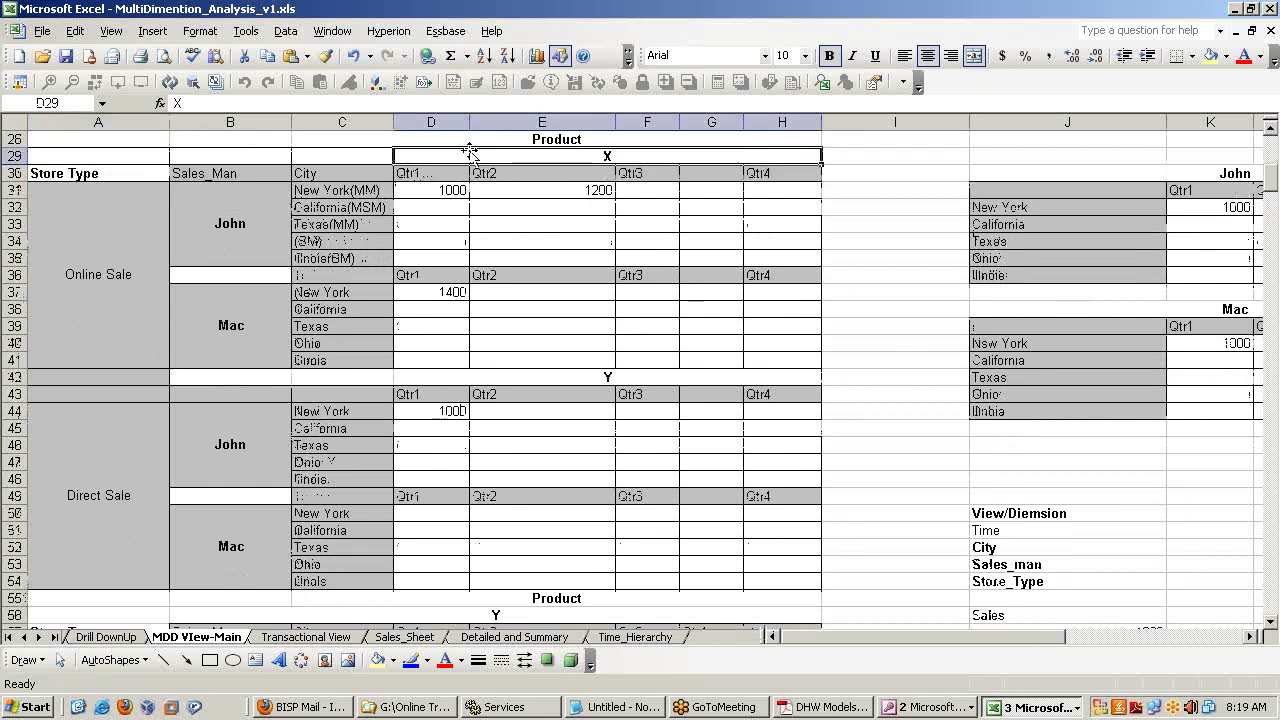
pyautogui.moveTo(420, 175); pyautogui.dragTo(785, 178)
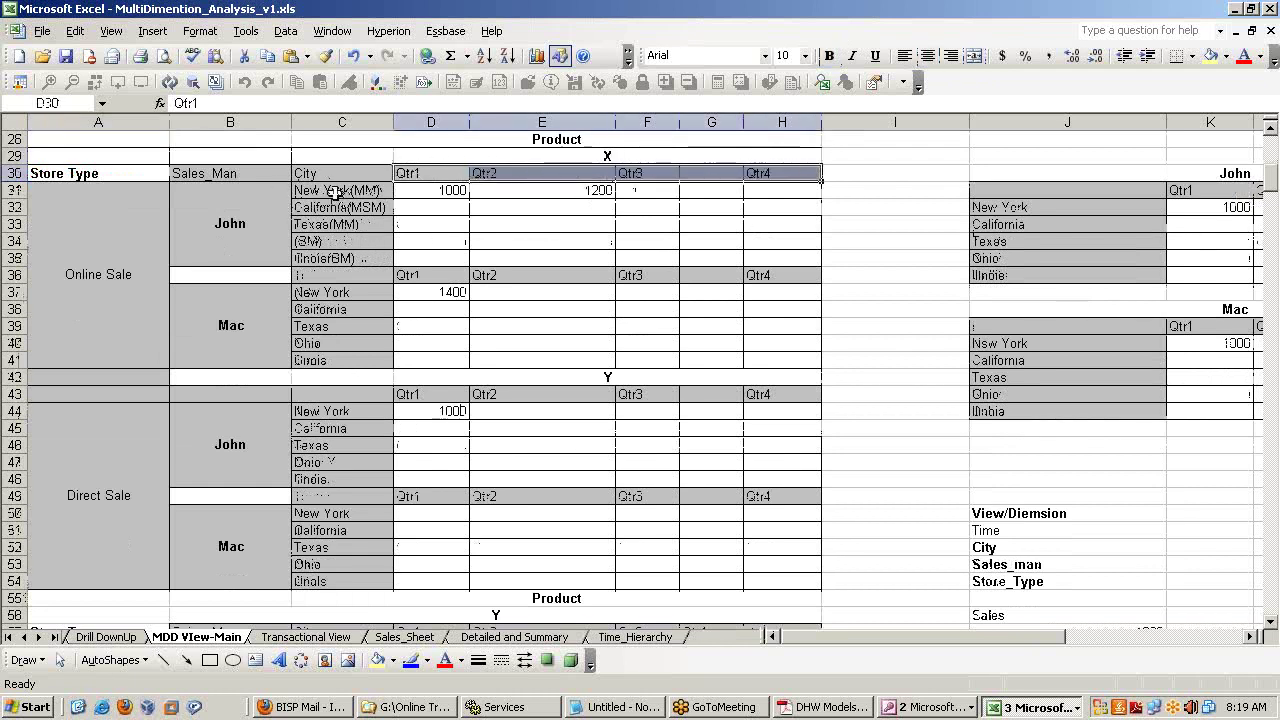
pyautogui.moveTo(338, 190); pyautogui.dragTo(340, 258)
pyautogui.click(218, 176)
pyautogui.click(80, 174)
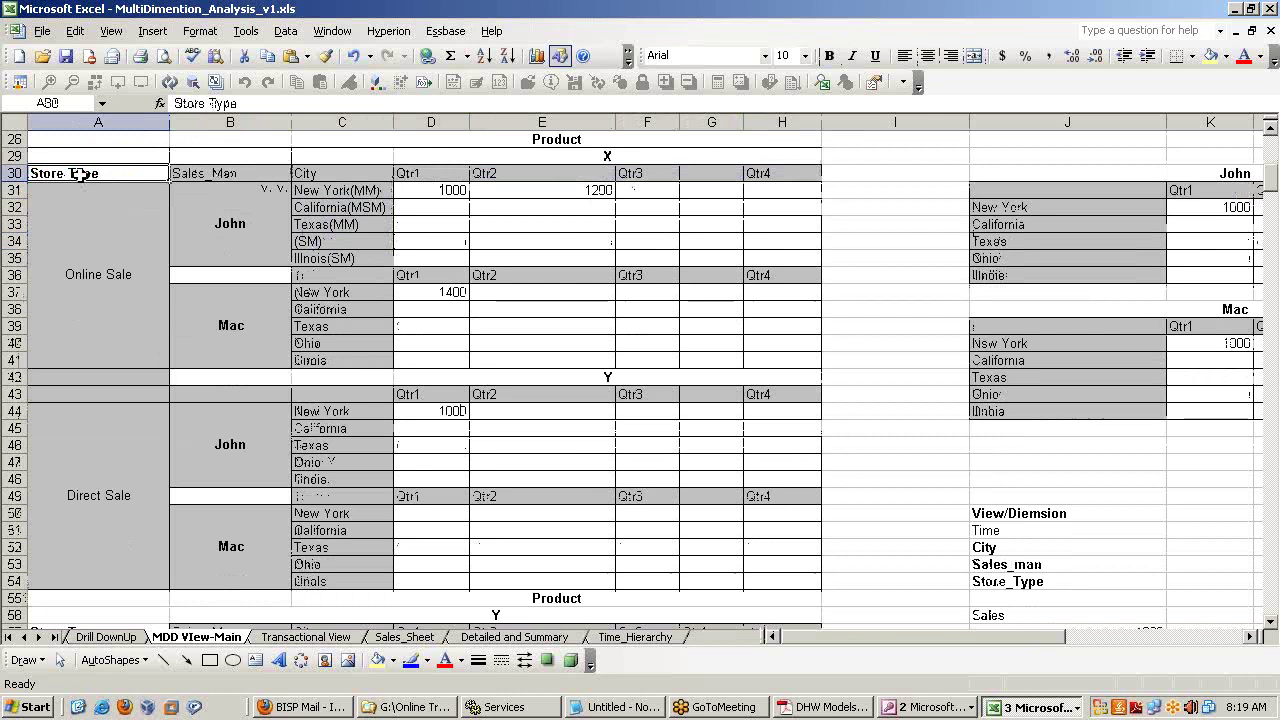
pyautogui.click(437, 152)
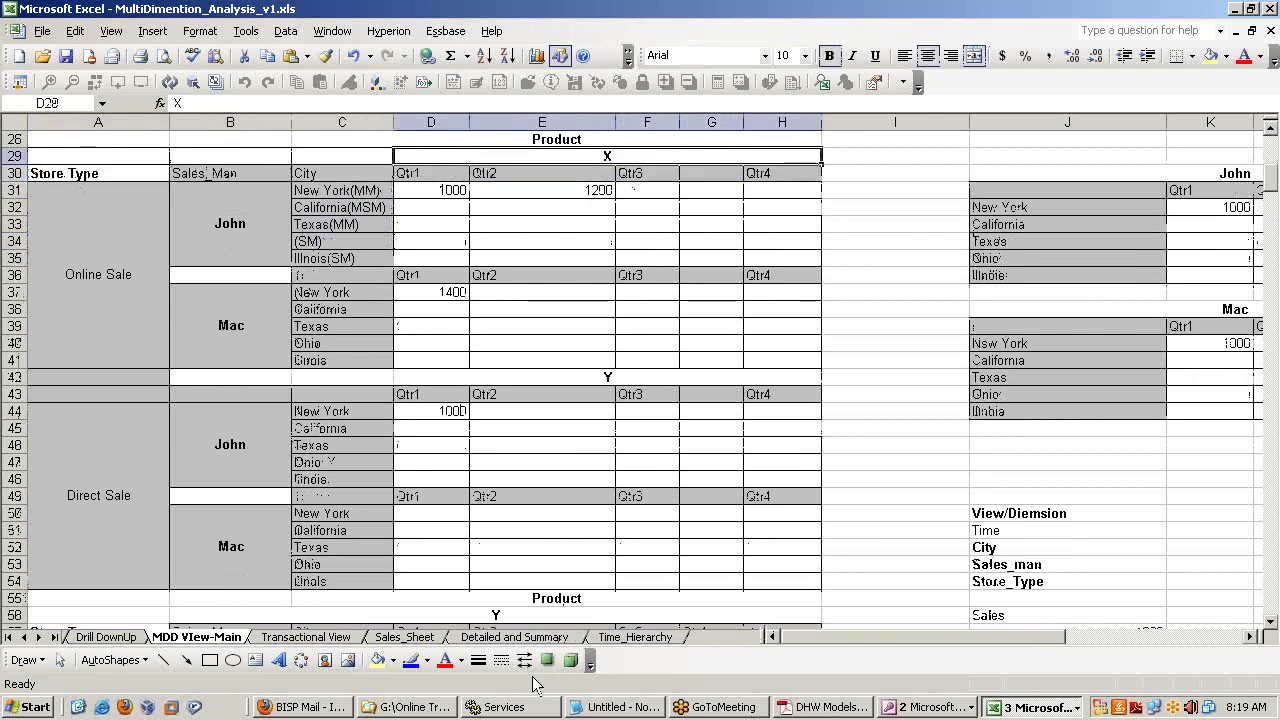
# Step: Show the Sales_Sheet records and highlight the Country to Store Name columns for rows 2 to 22
pyautogui.click(404, 637)
pyautogui.moveTo(50, 166); pyautogui.dragTo(950, 525)
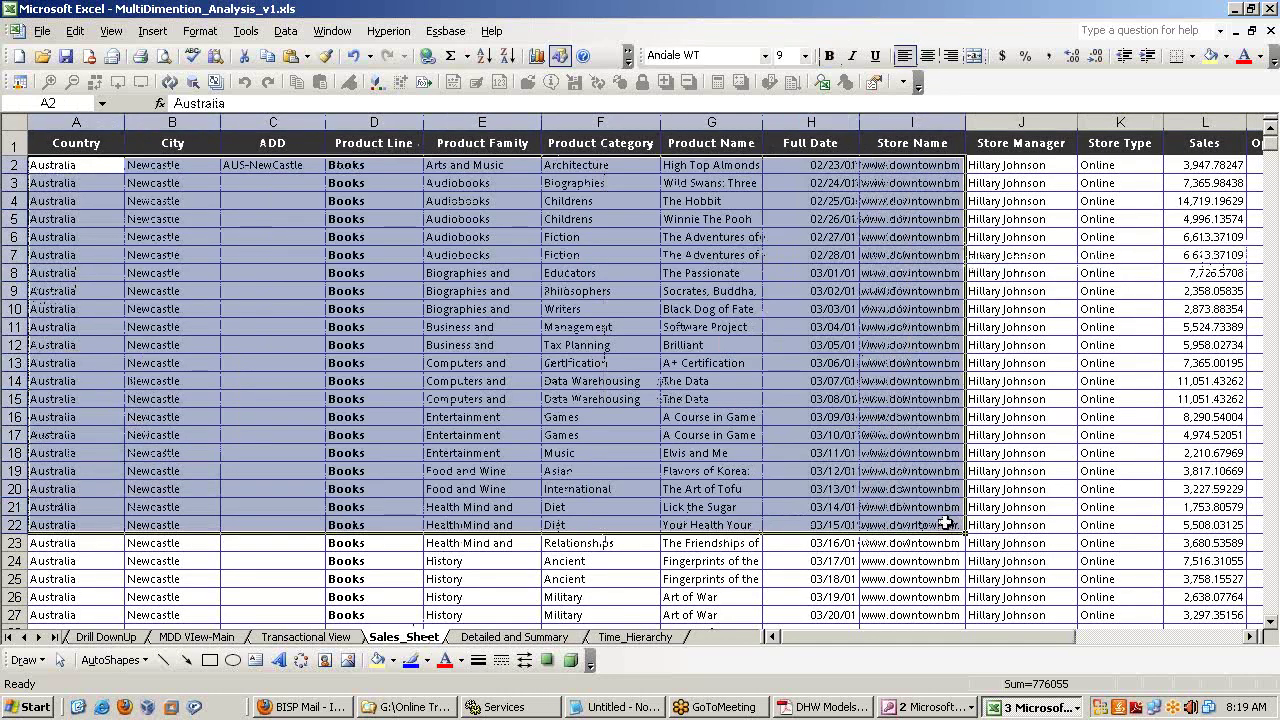
pyautogui.click(745, 454)
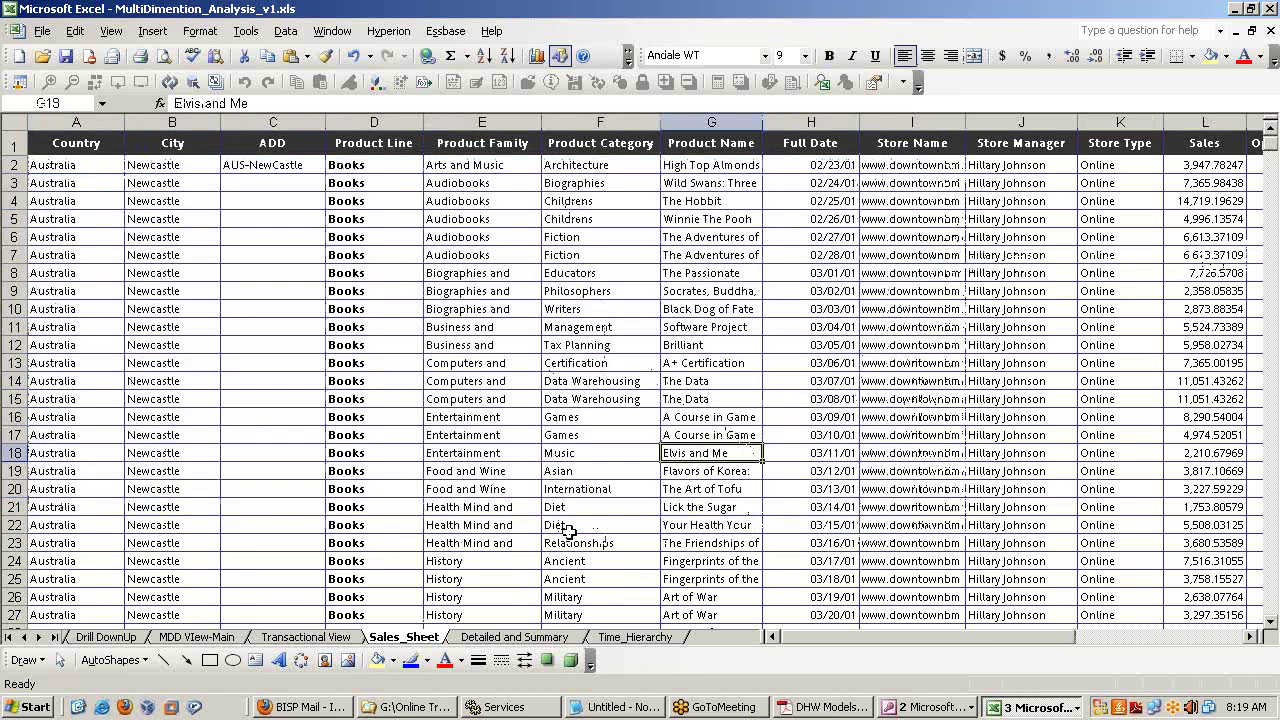
# Step: Go back to the MDD View-Main sheet and point out product X above the Online Sale block
pyautogui.click(199, 637)
pyautogui.click(373, 463)
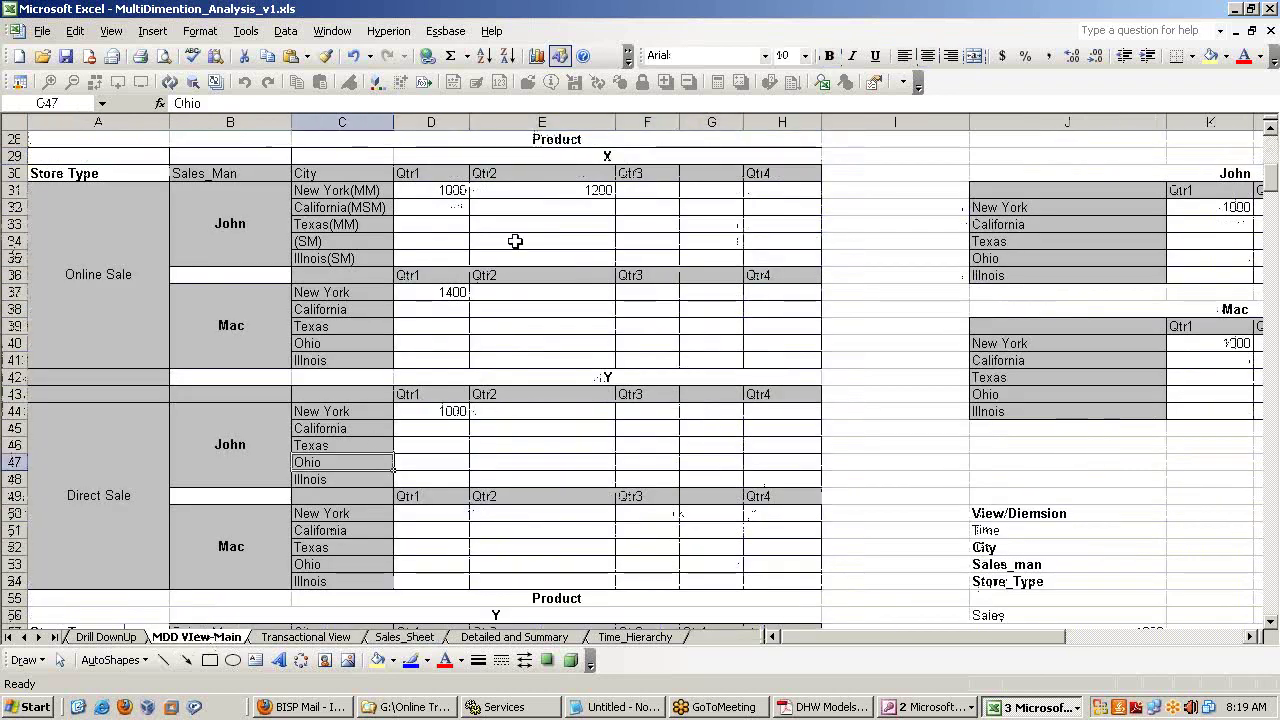
pyautogui.click(545, 156)
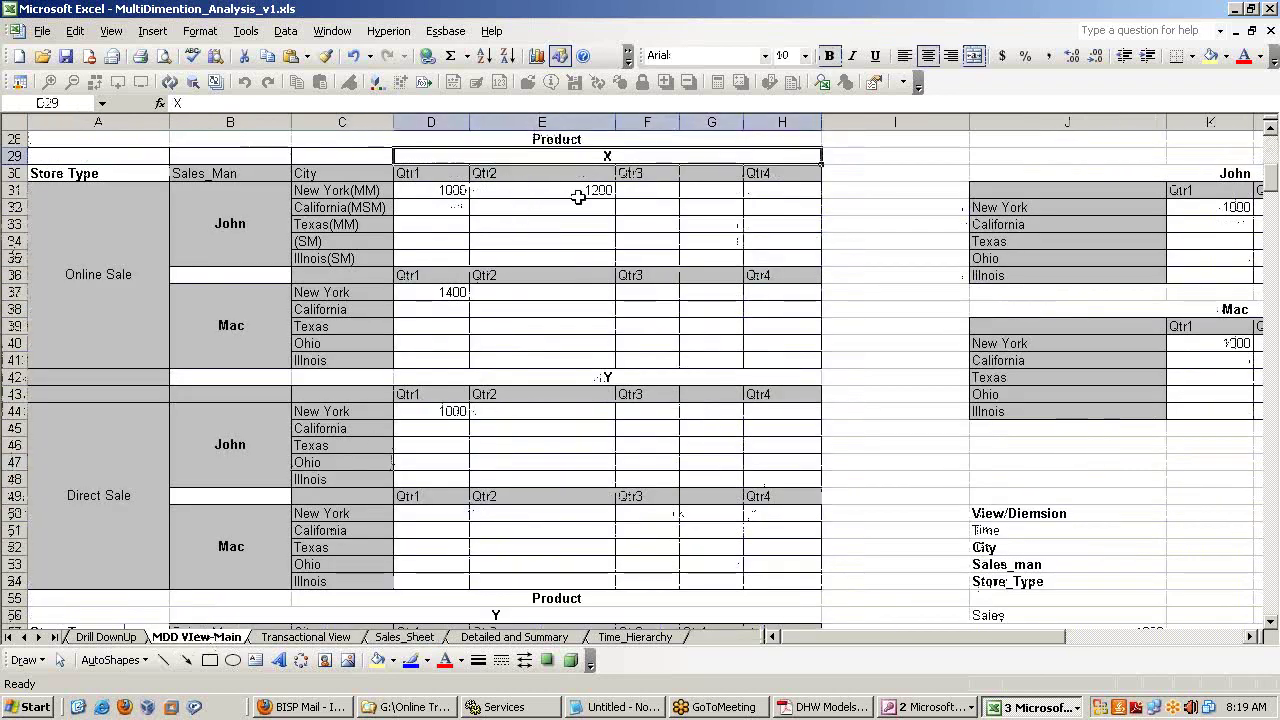
# Step: Fill the two Online Sale New York Qtr1 cells for product X, D31 and D37, with light yellow
pyautogui.click(452, 192)
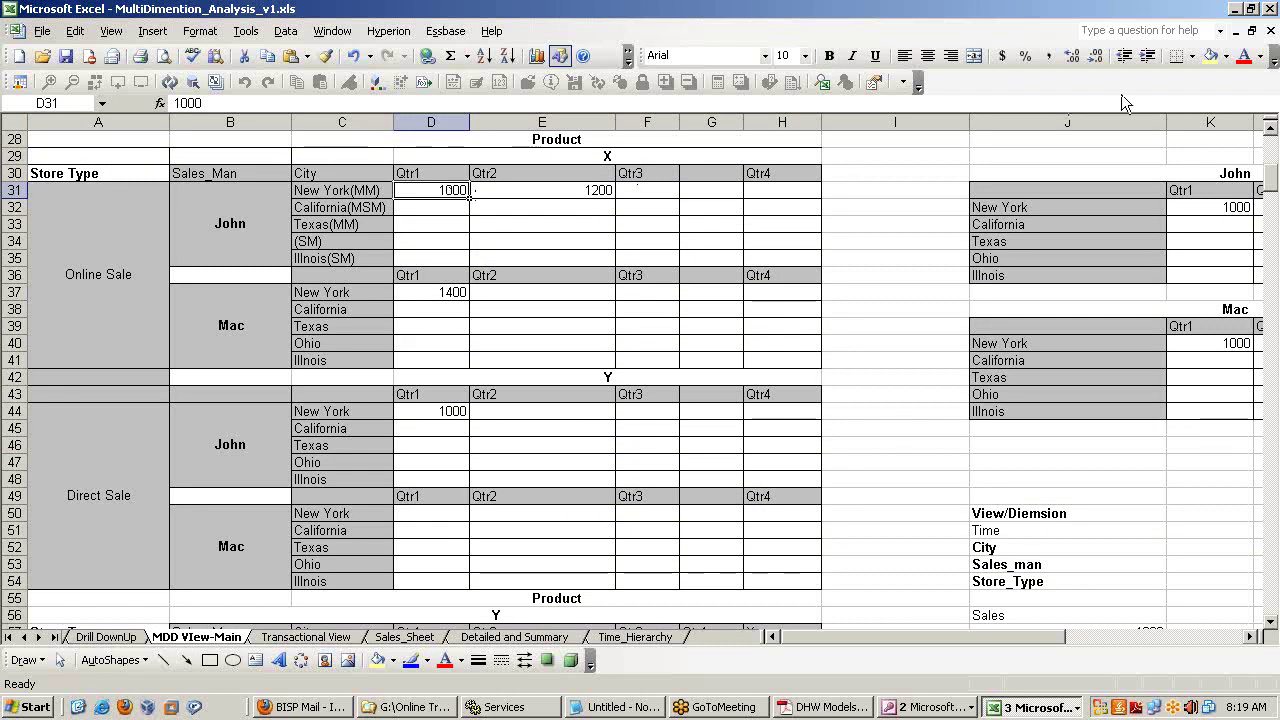
pyautogui.click(1210, 55)
pyautogui.click(944, 222)
pyautogui.click(443, 292)
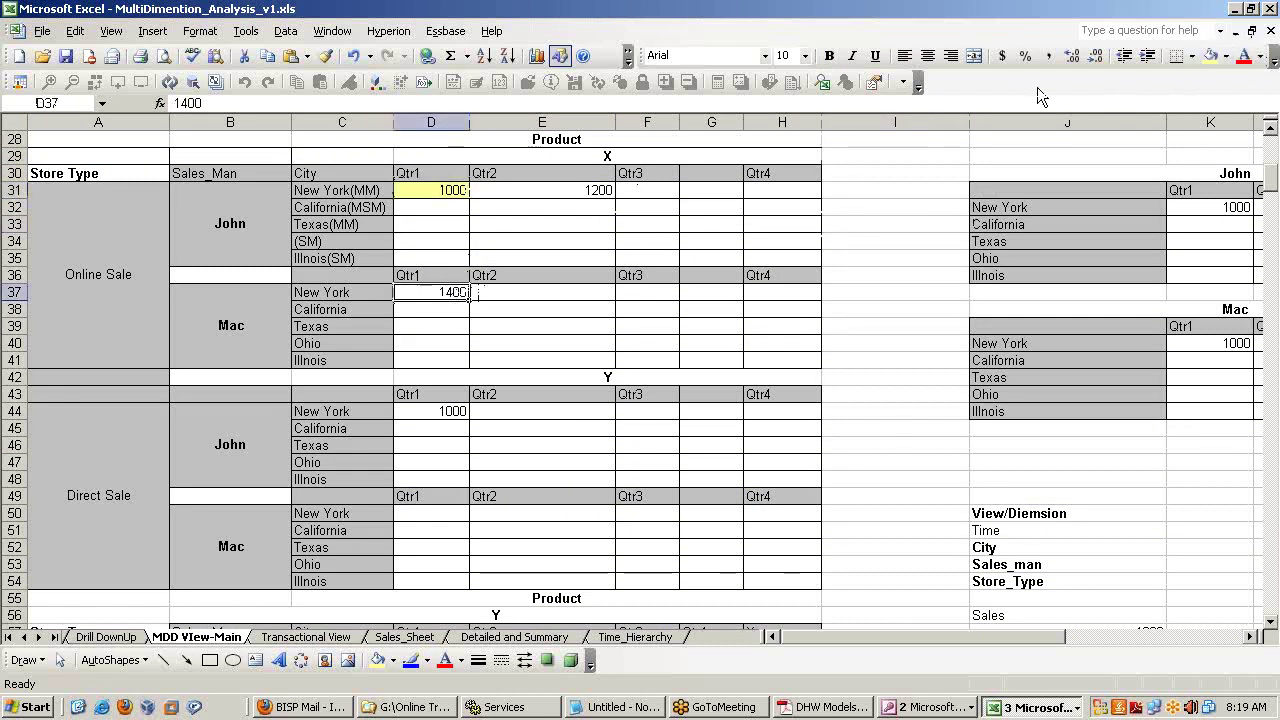
pyautogui.click(1210, 55)
pyautogui.click(895, 190)
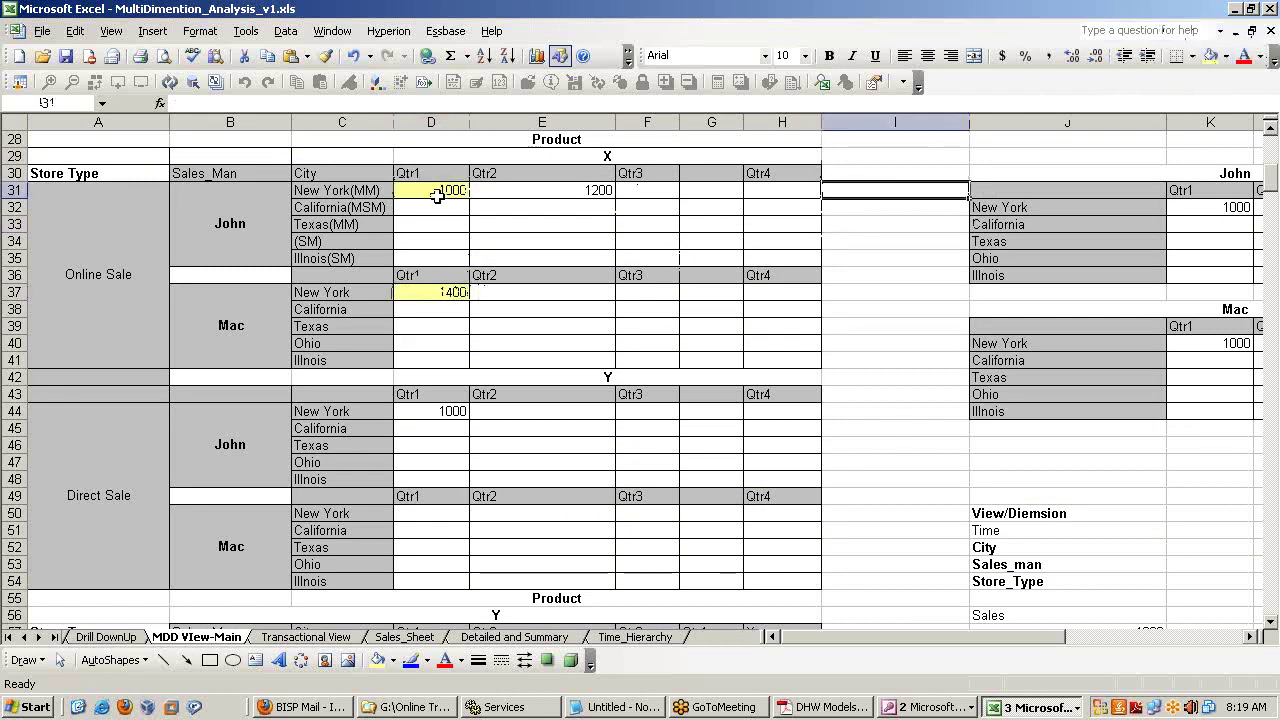
# Step: Compare the two yellow New York Qtr1 values and point out the first sales manager under Online Sale
pyautogui.click(445, 190)
pyautogui.click(443, 292)
pyautogui.click(447, 190)
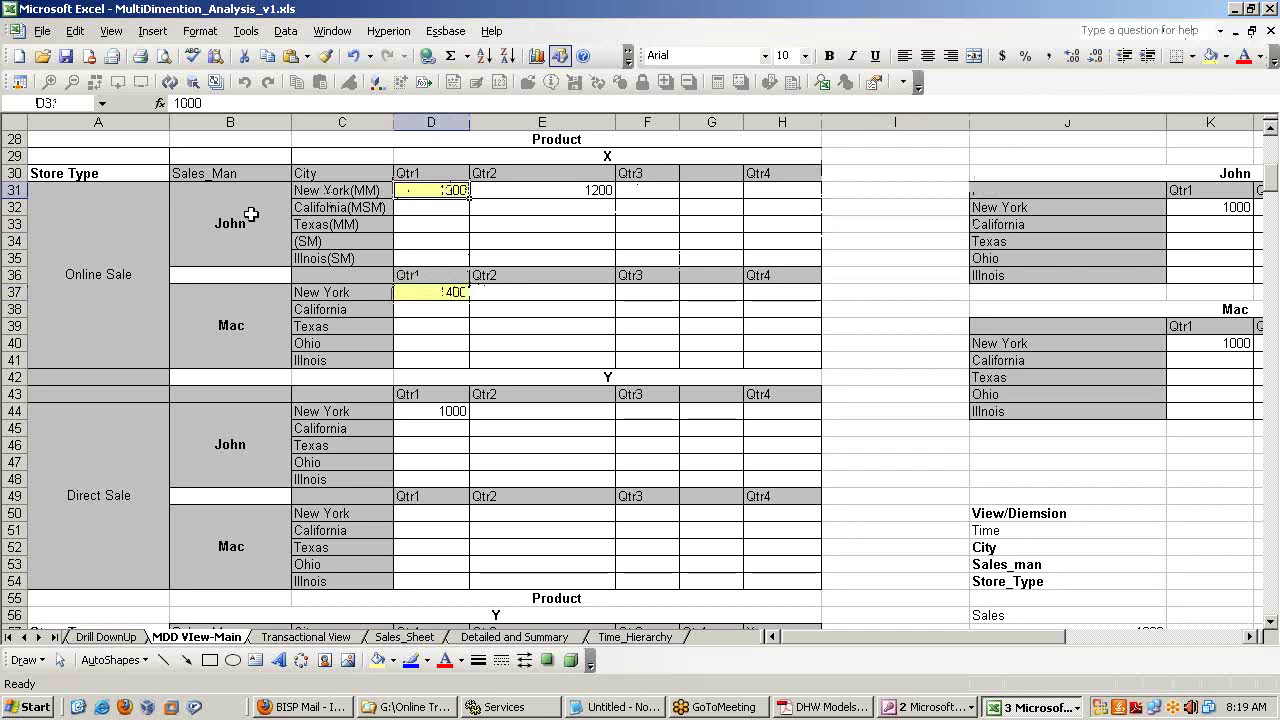
pyautogui.click(221, 225)
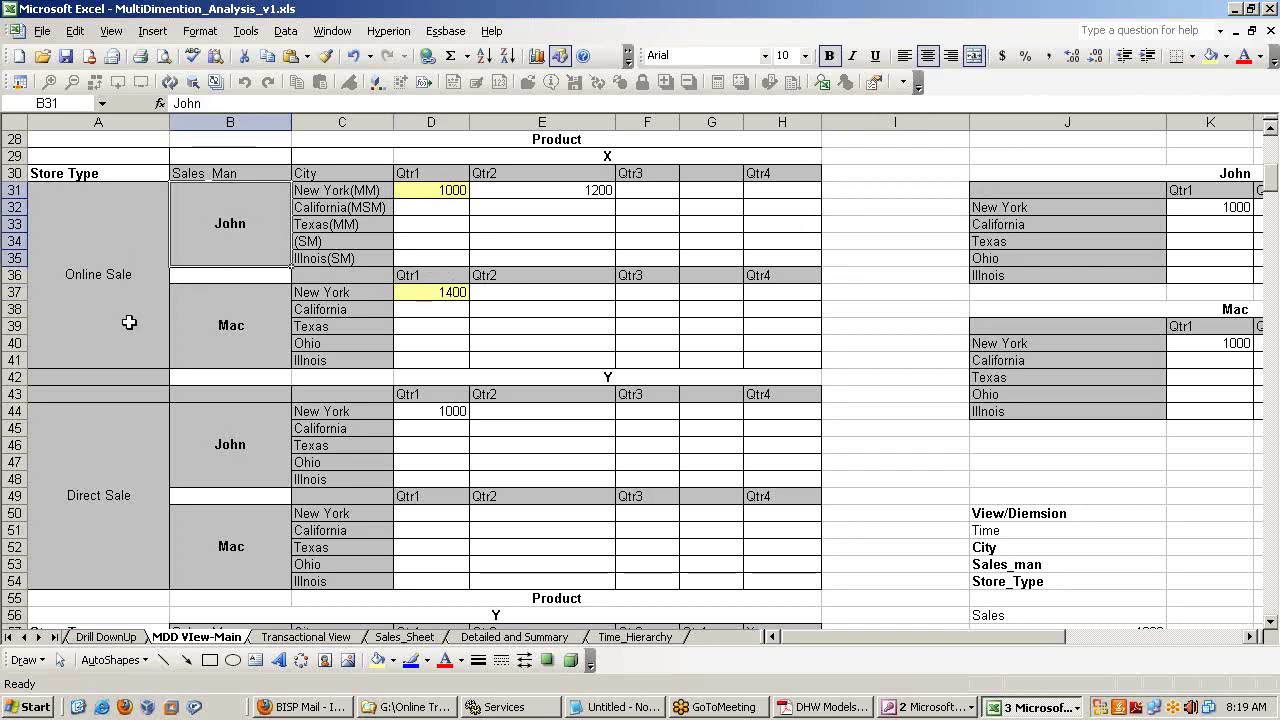
# Step: Compare the Online Sale and Direct Sale store types, pointing out the first sales manager's block under Direct Sale
pyautogui.click(106, 265)
pyautogui.click(60, 466)
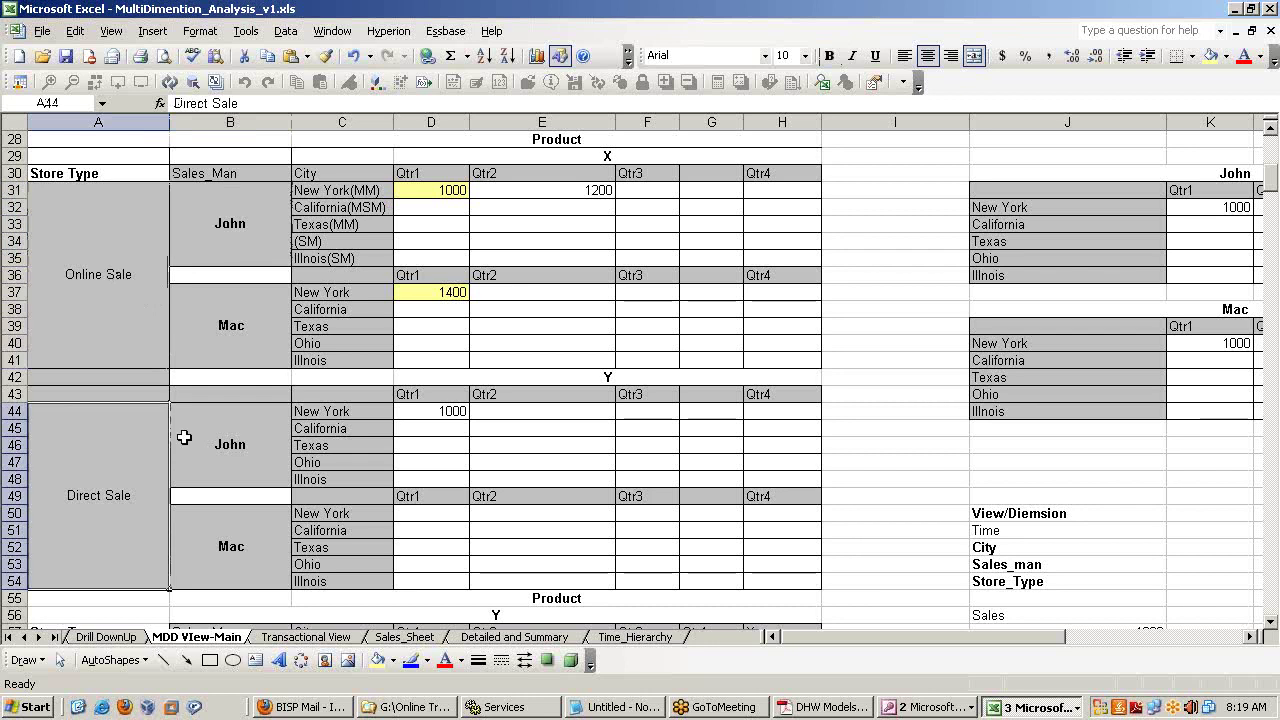
pyautogui.click(180, 437)
pyautogui.click(134, 271)
pyautogui.click(210, 443)
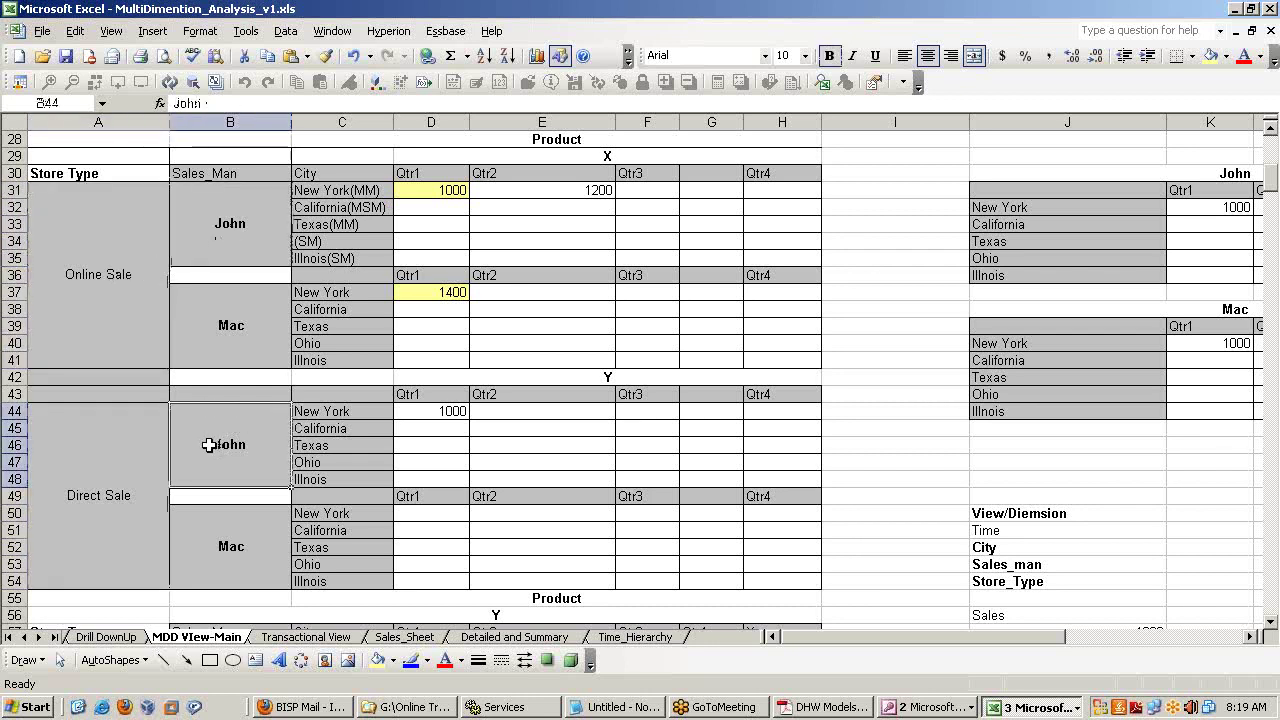
pyautogui.click(111, 300)
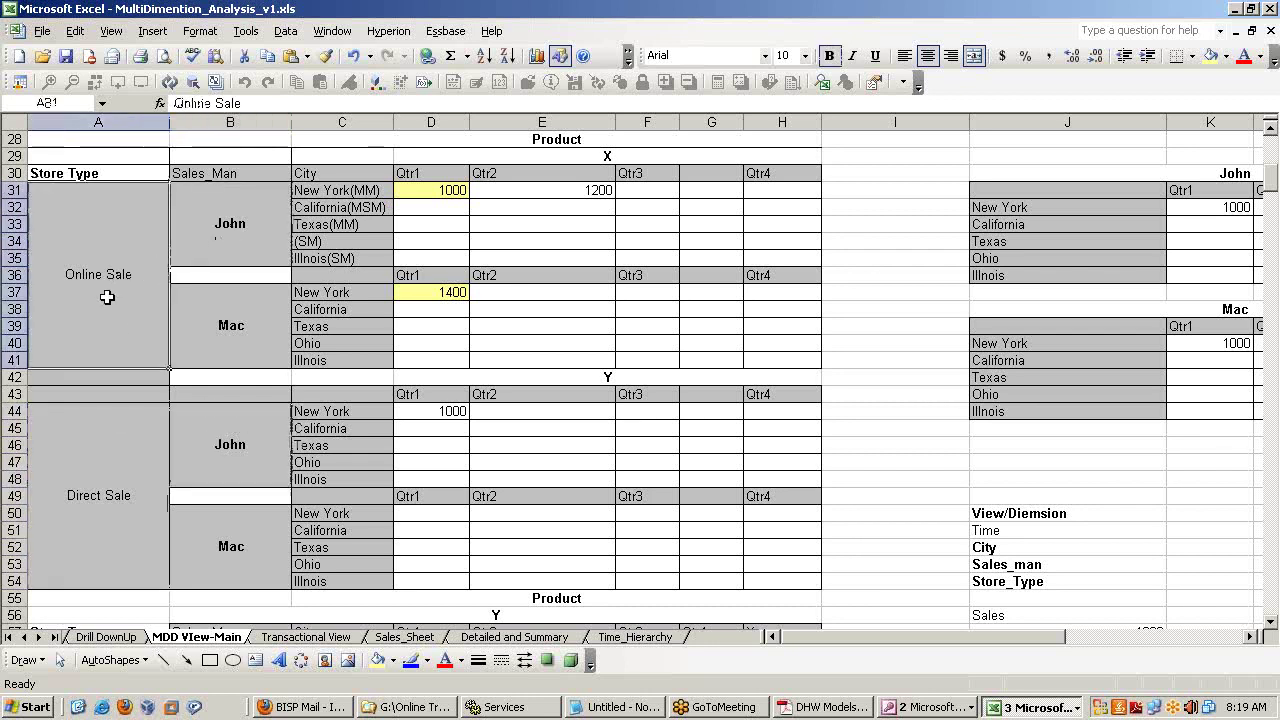
pyautogui.click(103, 488)
# Step: Trace the D31 sales value through its New York(MM) city, Qtr1 and Online Sale members, and compare both sales managers there
pyautogui.click(326, 193)
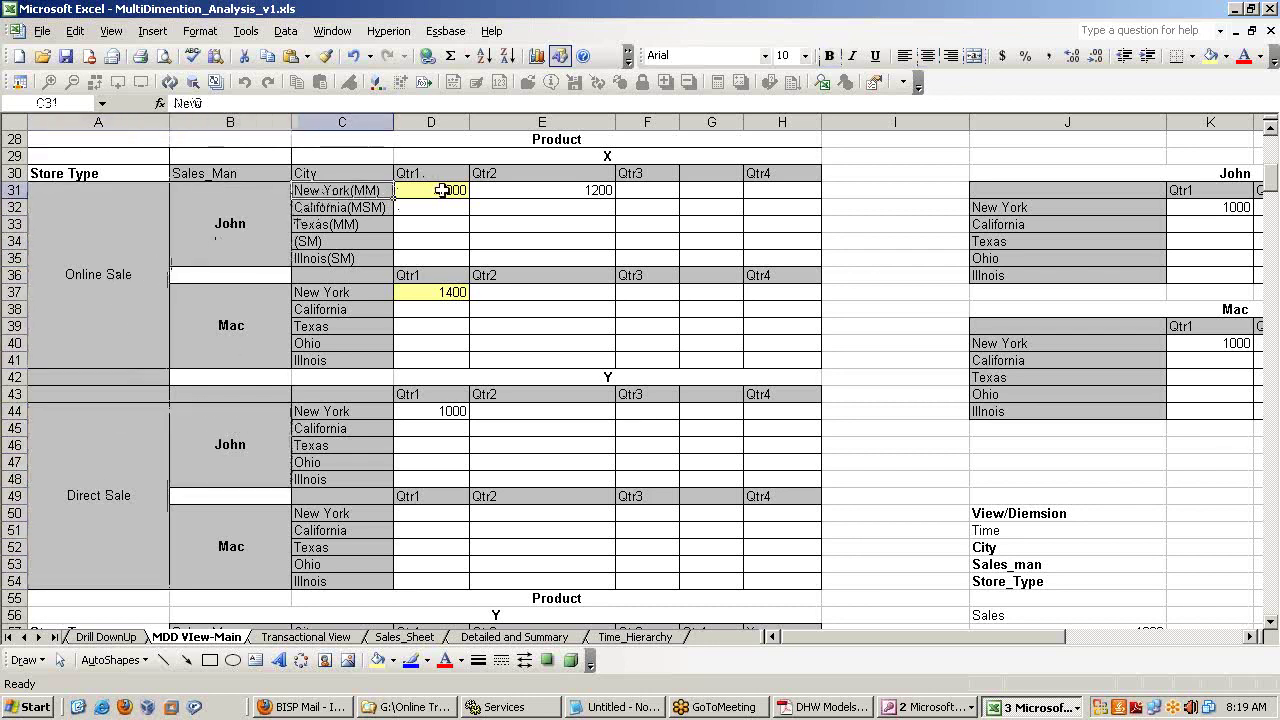
pyautogui.click(443, 190)
pyautogui.press('Up')
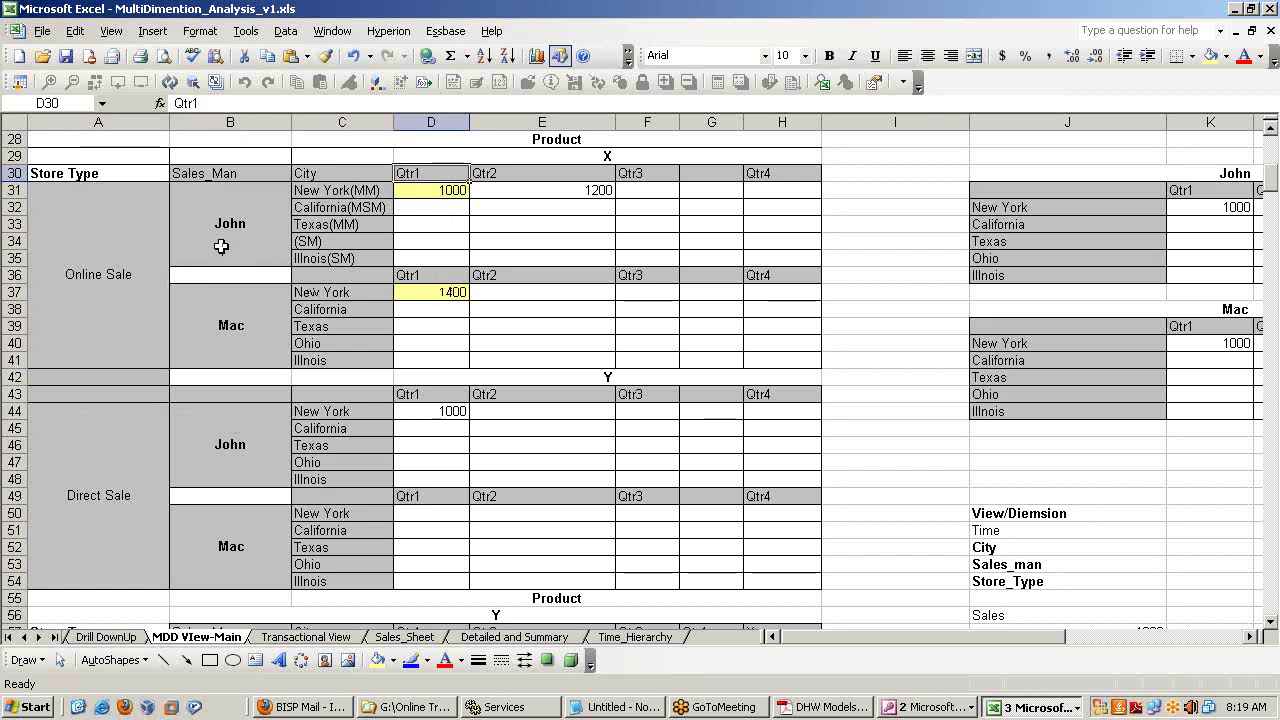
pyautogui.click(163, 240)
pyautogui.click(233, 221)
pyautogui.click(229, 330)
pyautogui.click(246, 252)
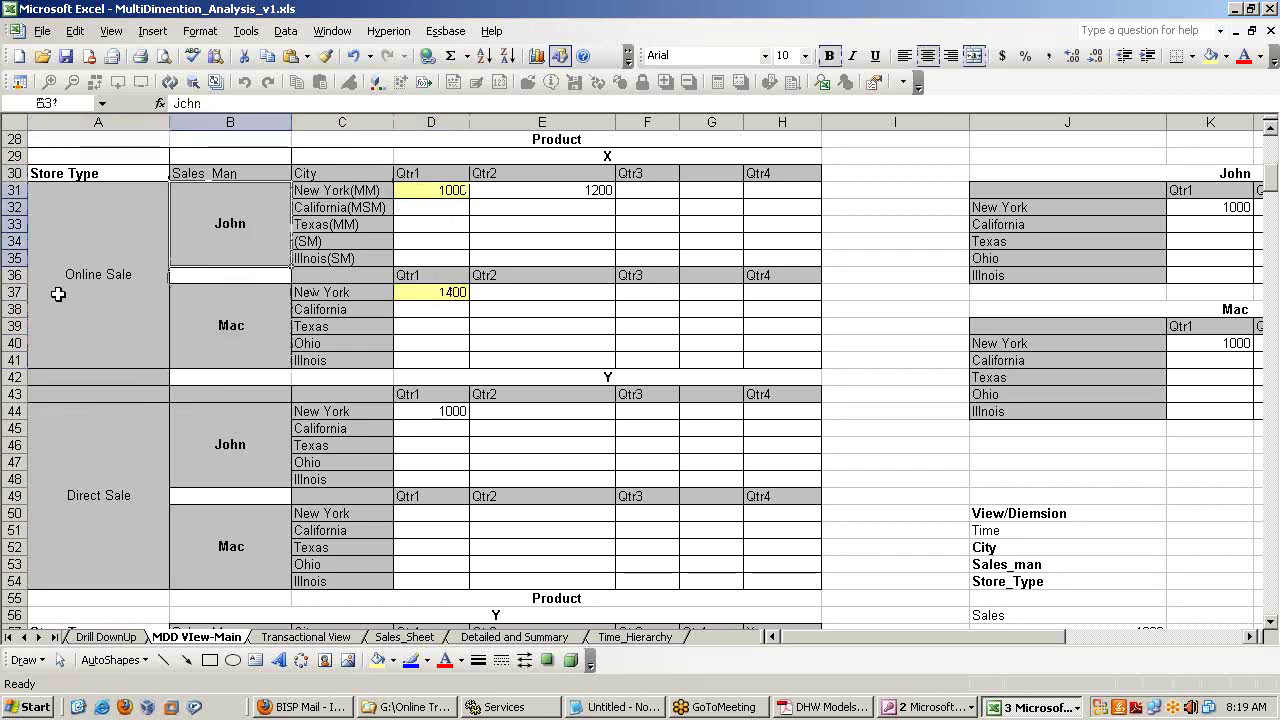
# Step: Point out the Online Sale store type's two sales managers and their Qtr1 column, highlighting the product X values in D31:D35
pyautogui.click(58, 294)
pyautogui.click(228, 244)
pyautogui.click(228, 318)
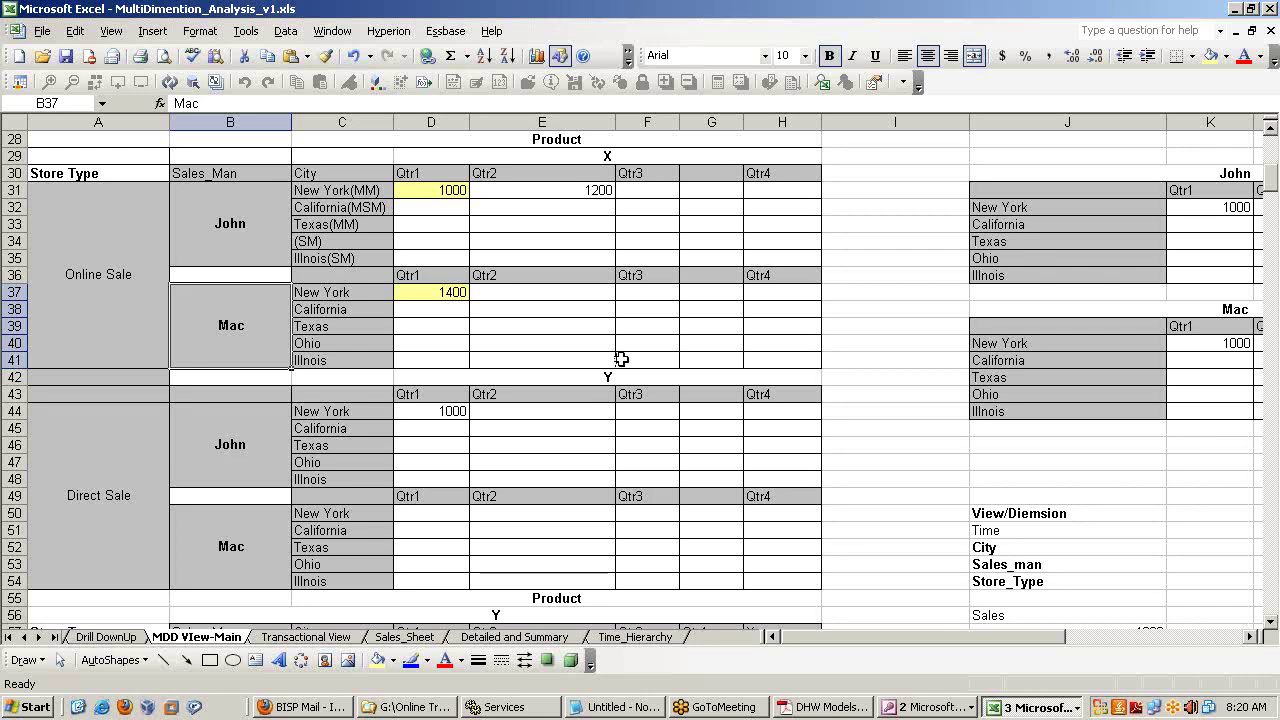
pyautogui.click(444, 276)
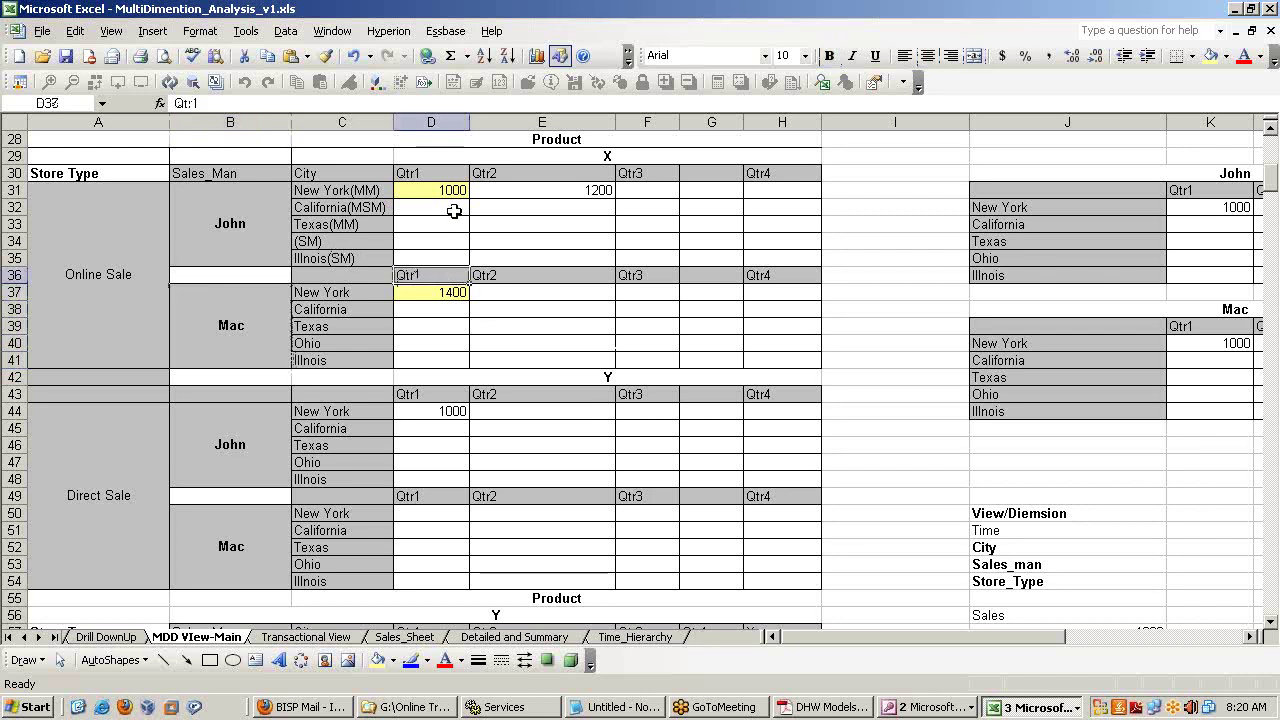
pyautogui.moveTo(452, 186); pyautogui.dragTo(467, 254)
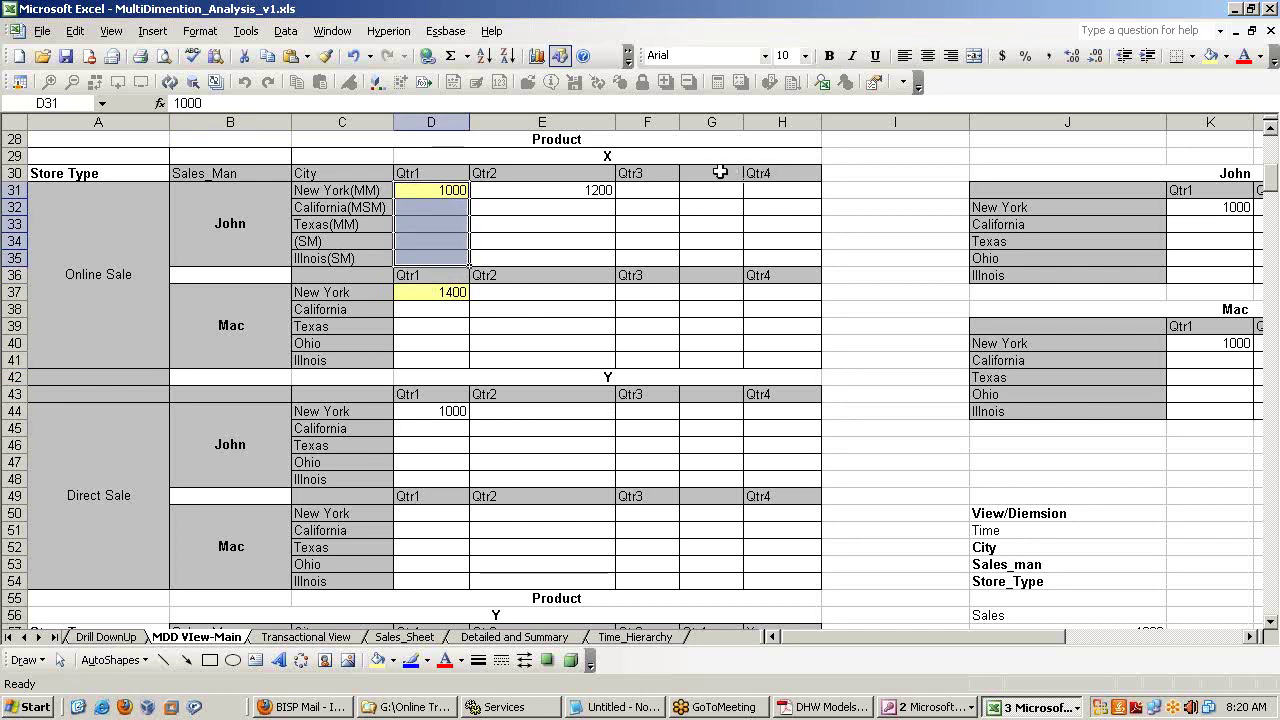
# Step: Delete the blank column G between Qtr3 and Qtr4
pyautogui.click(715, 122)
pyautogui.rightClick(715, 122)
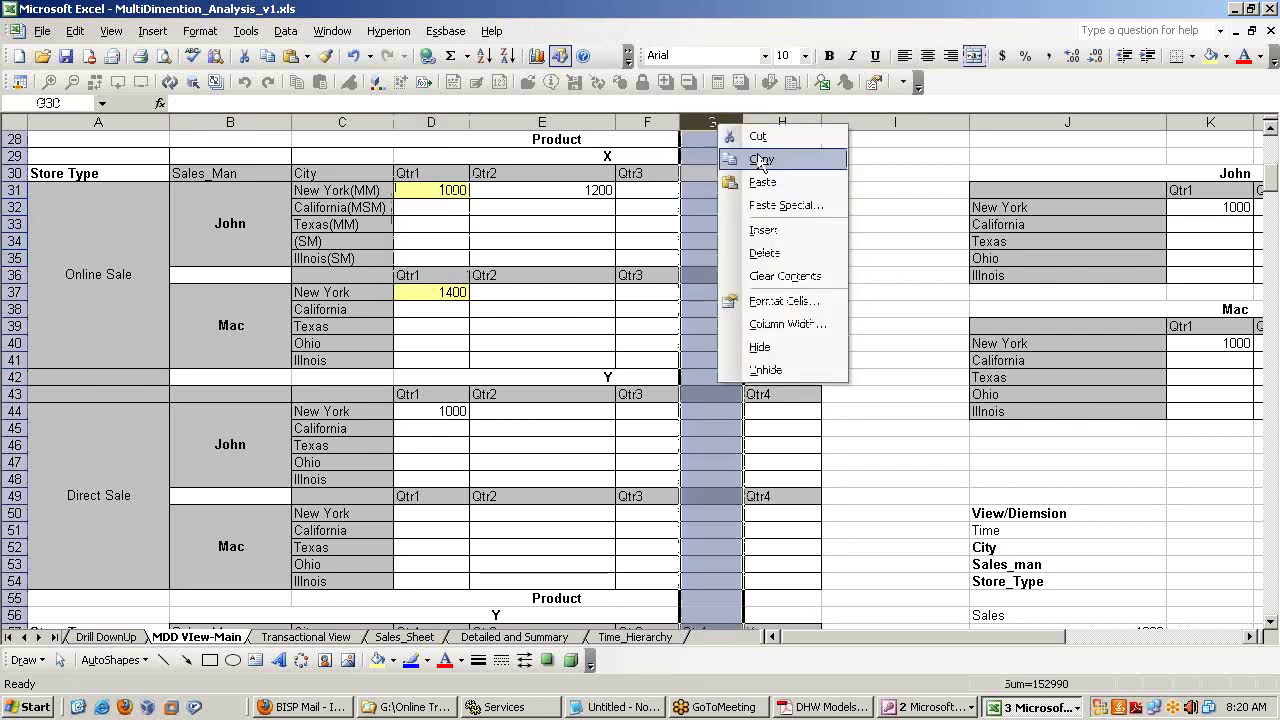
pyautogui.click(762, 254)
# Step: Highlight both Online Sale managers' city-by-quarter value blocks for product X, and the main table starting from the Store Type heading
pyautogui.moveTo(446, 192); pyautogui.dragTo(743, 250)
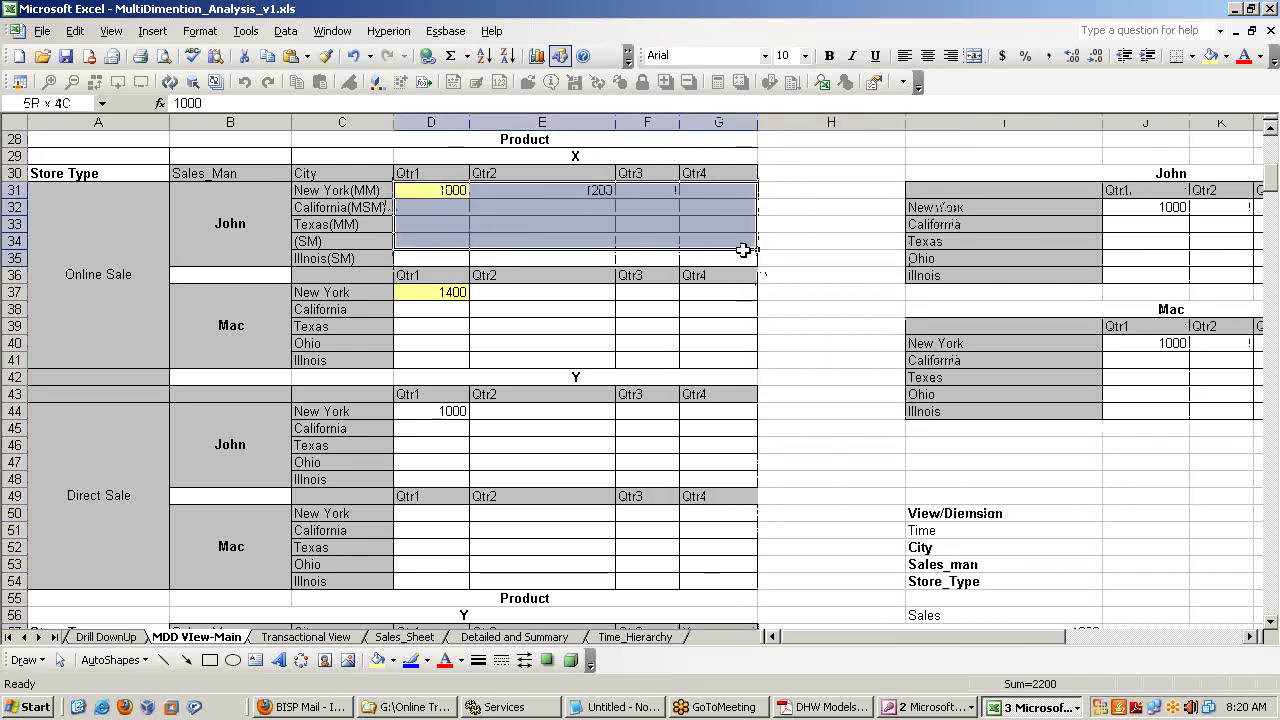
pyautogui.moveTo(452, 293); pyautogui.dragTo(700, 345)
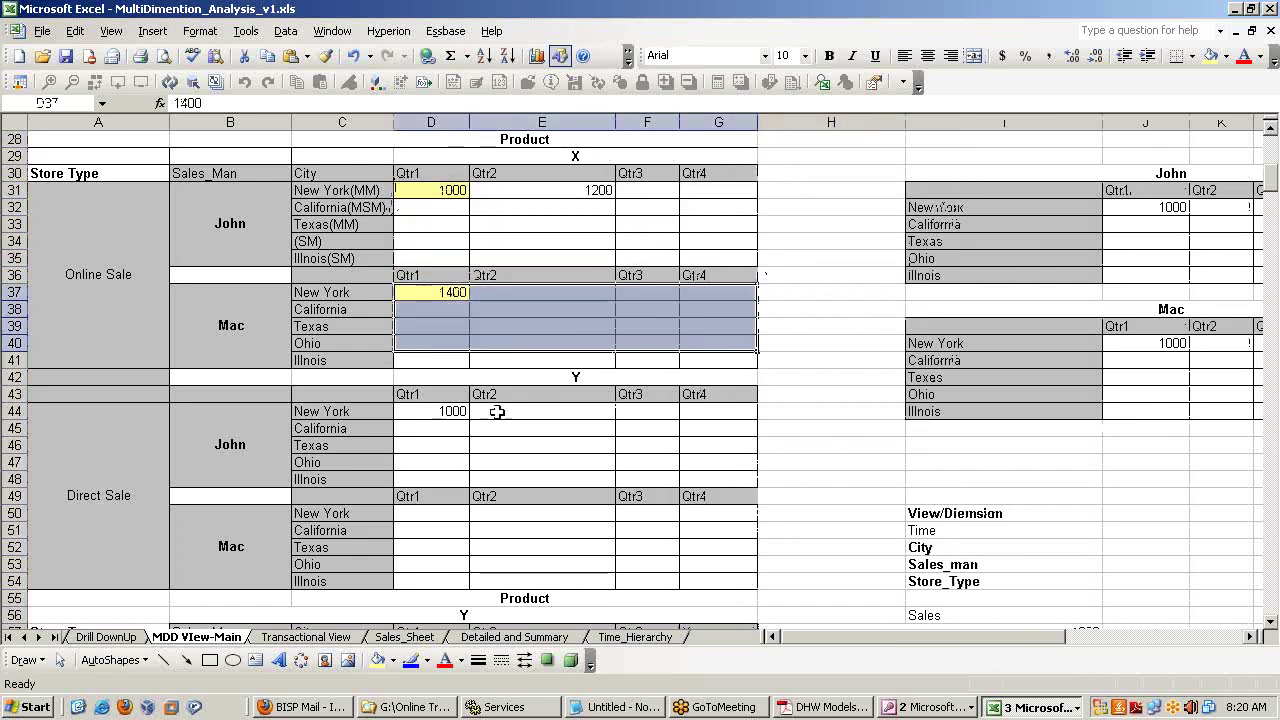
pyautogui.click(646, 497)
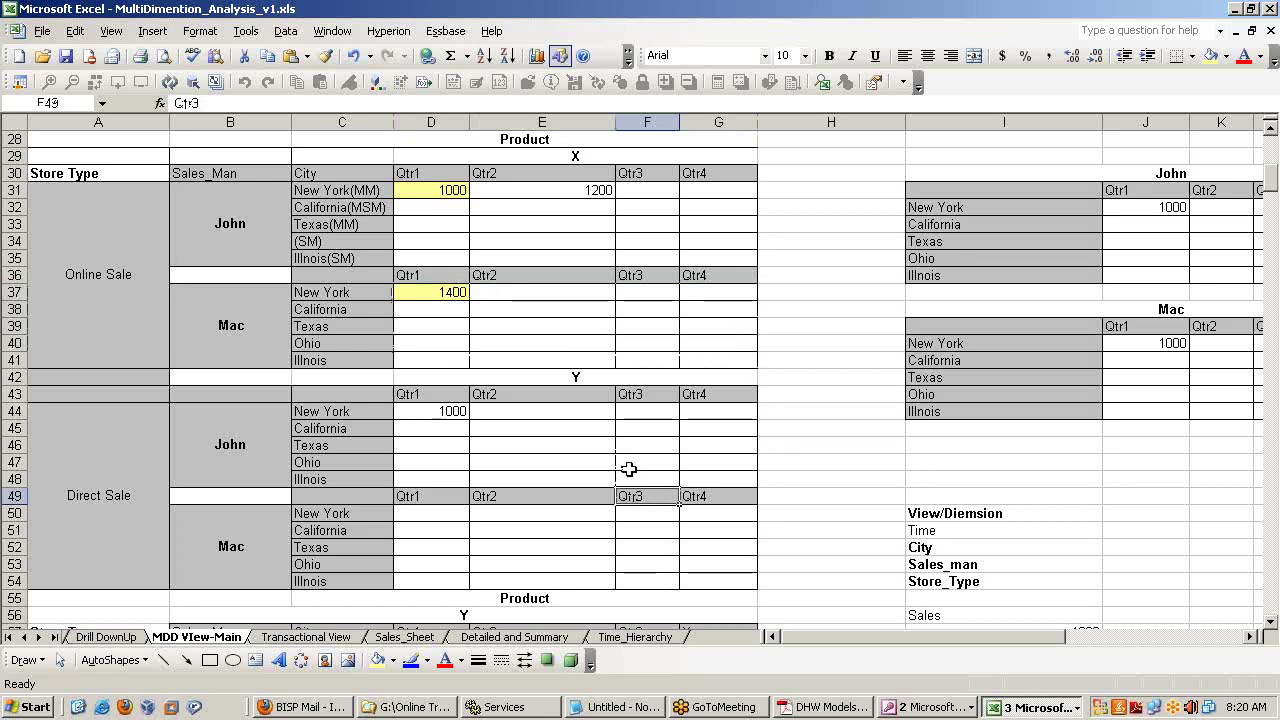
pyautogui.moveTo(52, 176); pyautogui.dragTo(609, 500)
# Step: Examine the two separate per-manager city-by-quarter tables beside the main multidimensional view
pyautogui.moveTo(979, 639); pyautogui.dragTo(1033, 634)
pyautogui.click(659, 174)
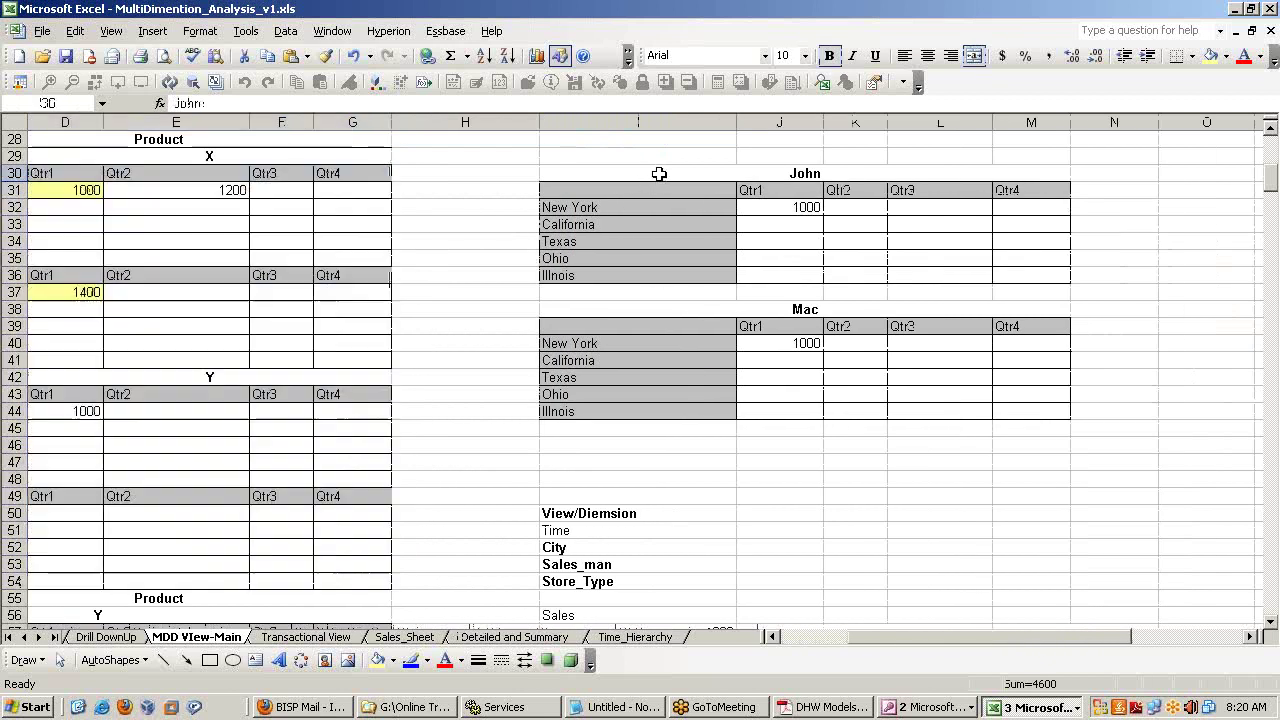
pyautogui.moveTo(659, 174); pyautogui.dragTo(664, 408)
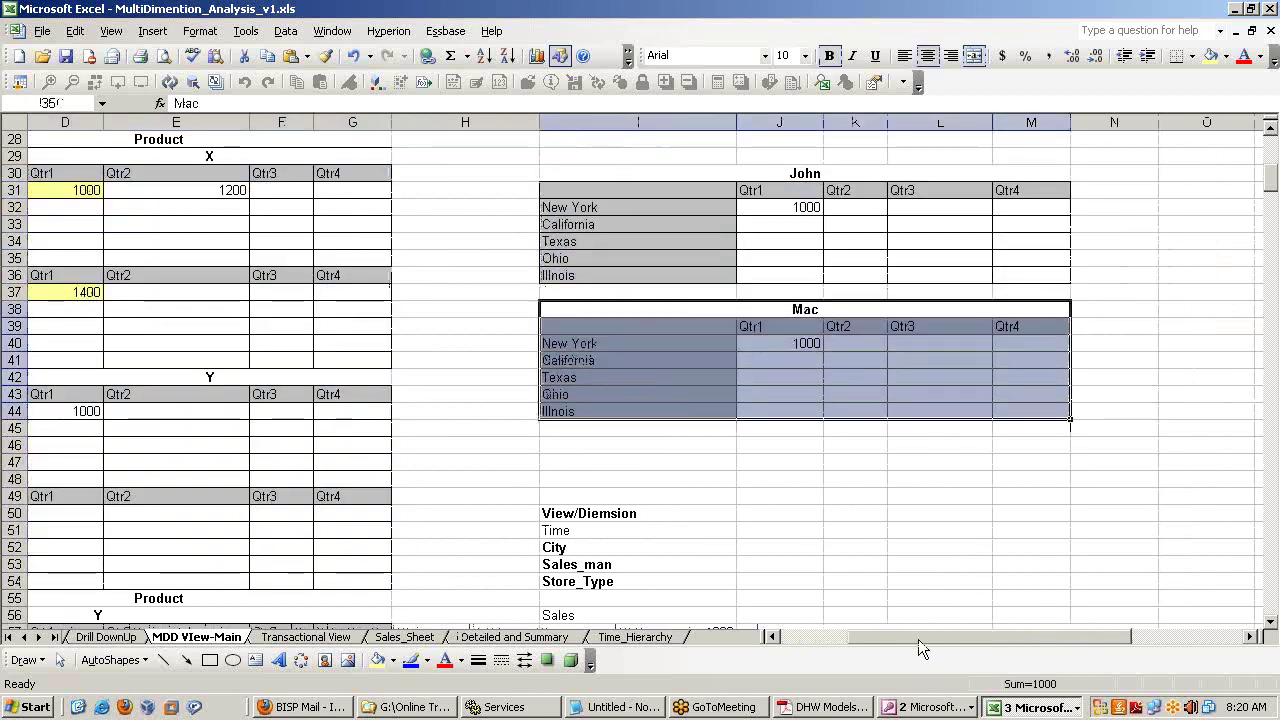
pyautogui.moveTo(918, 639); pyautogui.dragTo(832, 638)
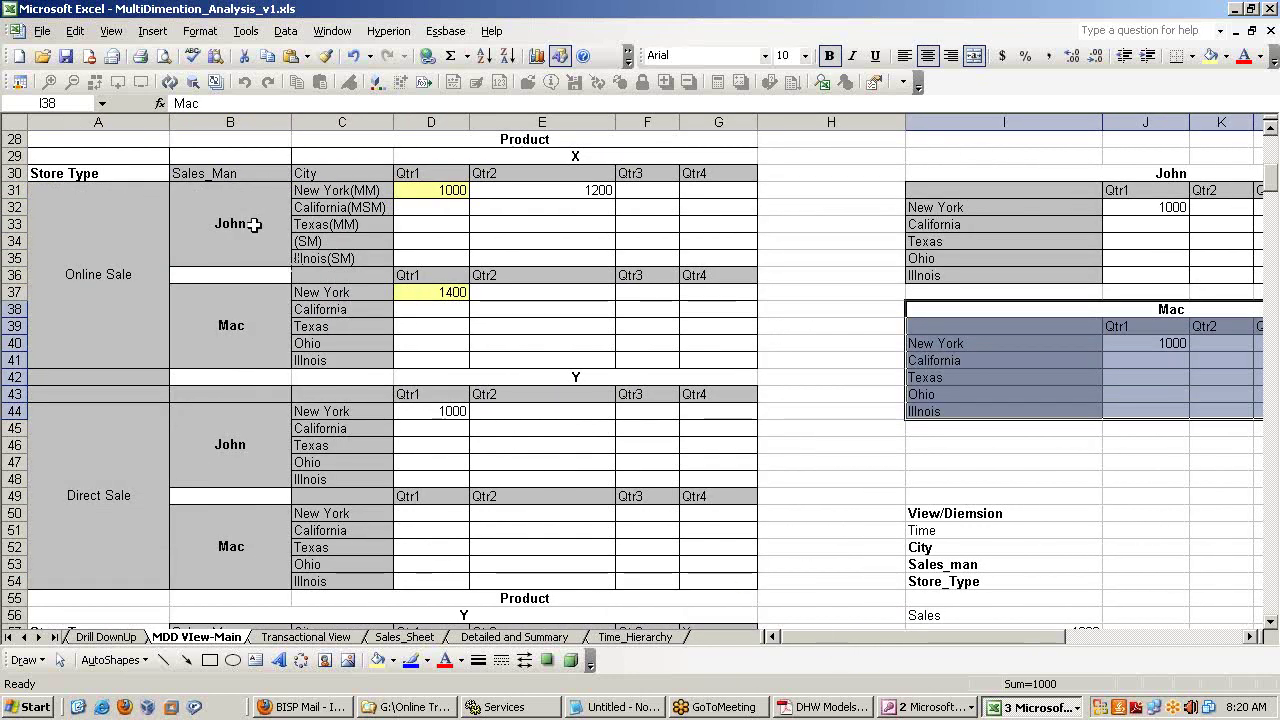
# Step: Compare the first sales manager's product X block, B29:G35, with the value grids of the two separate per-manager tables
pyautogui.moveTo(210, 157); pyautogui.dragTo(705, 258)
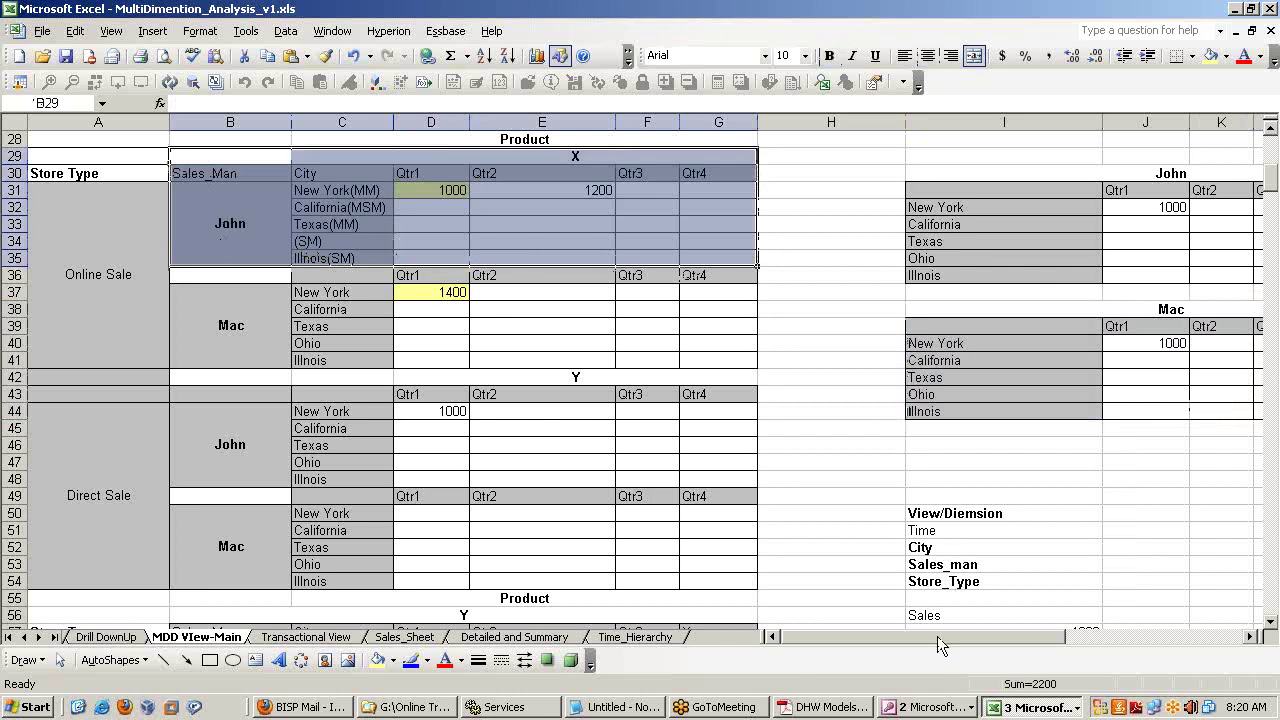
pyautogui.moveTo(937, 636); pyautogui.dragTo(1028, 635)
pyautogui.moveTo(575, 192); pyautogui.dragTo(948, 277)
pyautogui.moveTo(566, 331); pyautogui.dragTo(949, 409)
pyautogui.click(946, 410)
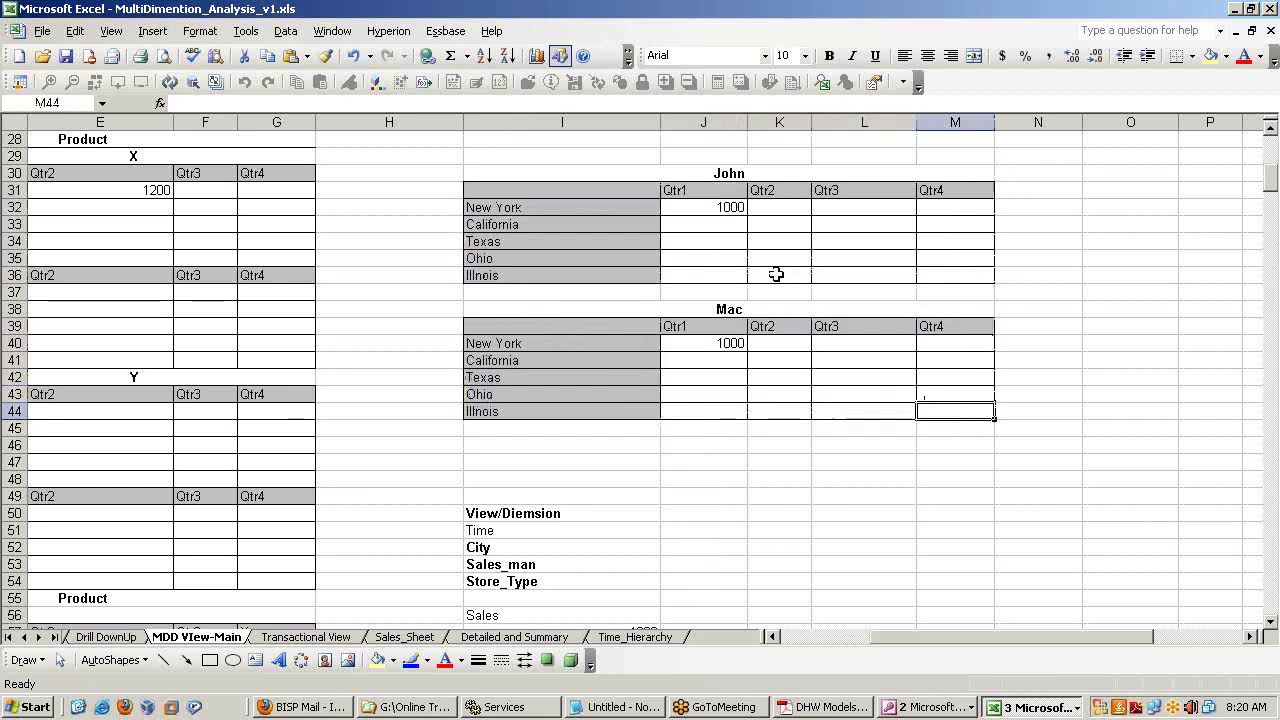
# Step: Compare the two separate tables by their sales manager headings in rows 30 and 38
pyautogui.click(727, 172)
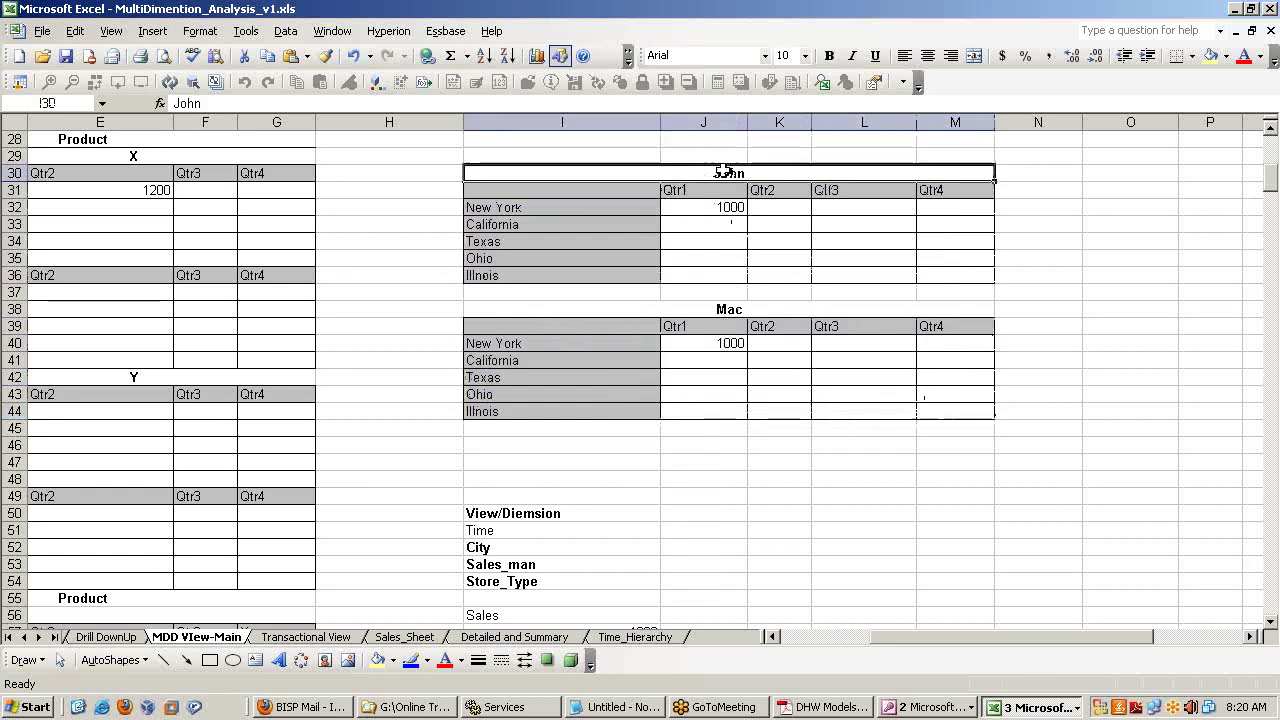
pyautogui.click(710, 309)
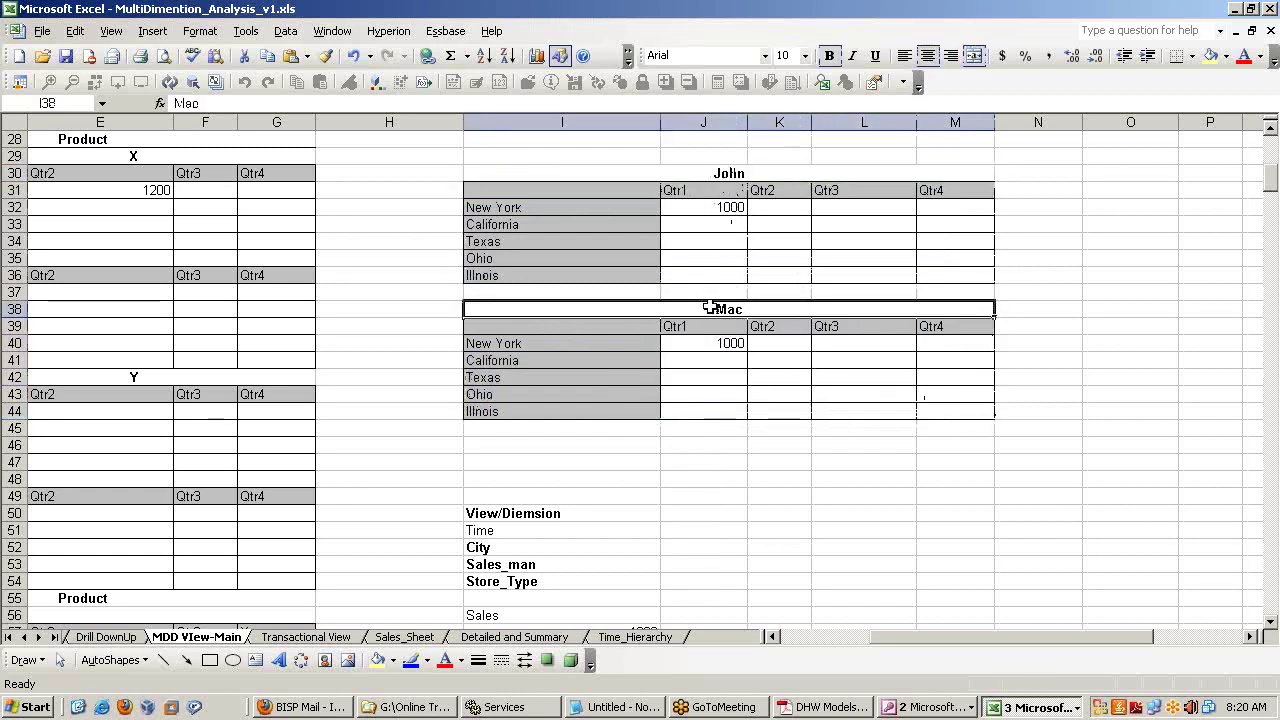
pyautogui.click(718, 170)
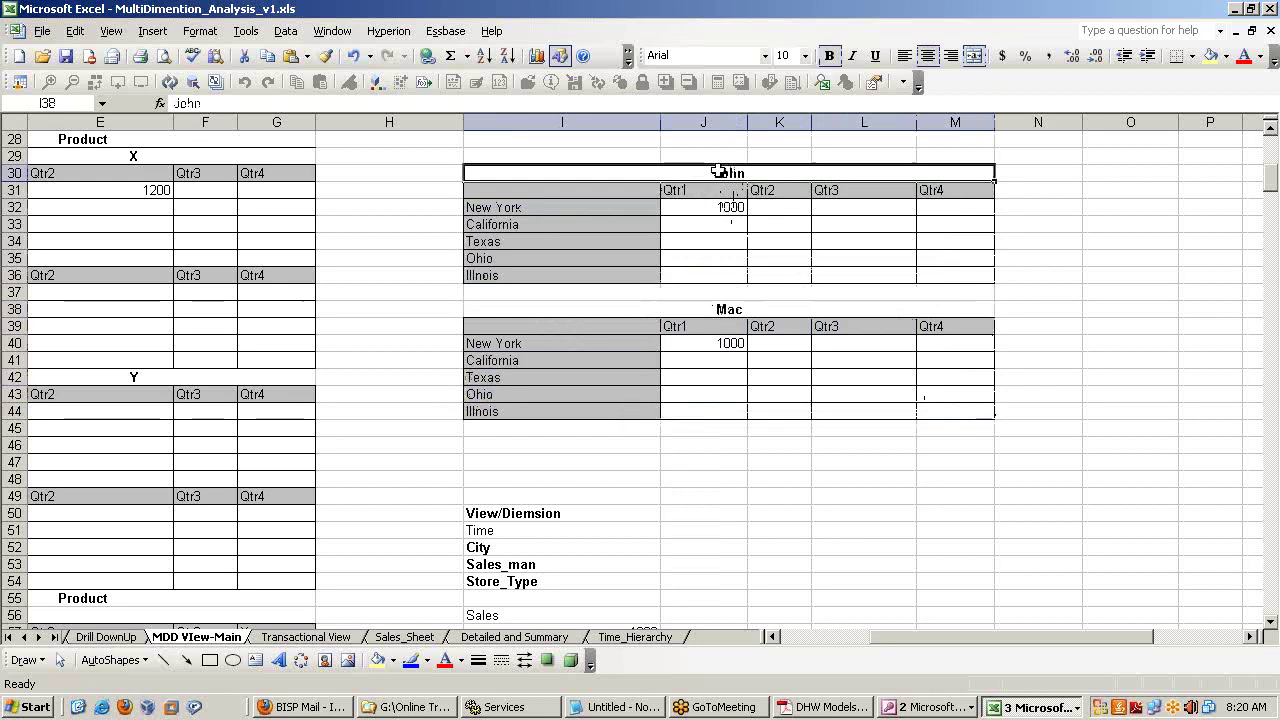
pyautogui.click(720, 303)
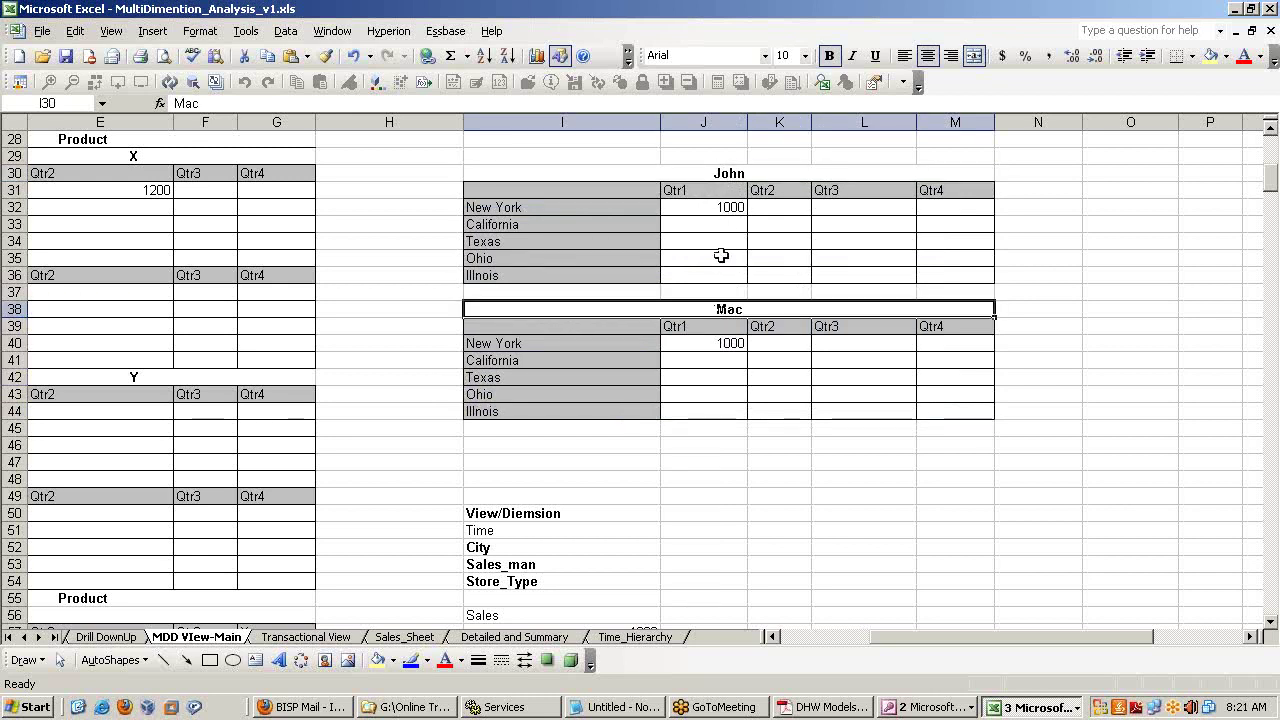
pyautogui.click(724, 178)
pyautogui.click(712, 308)
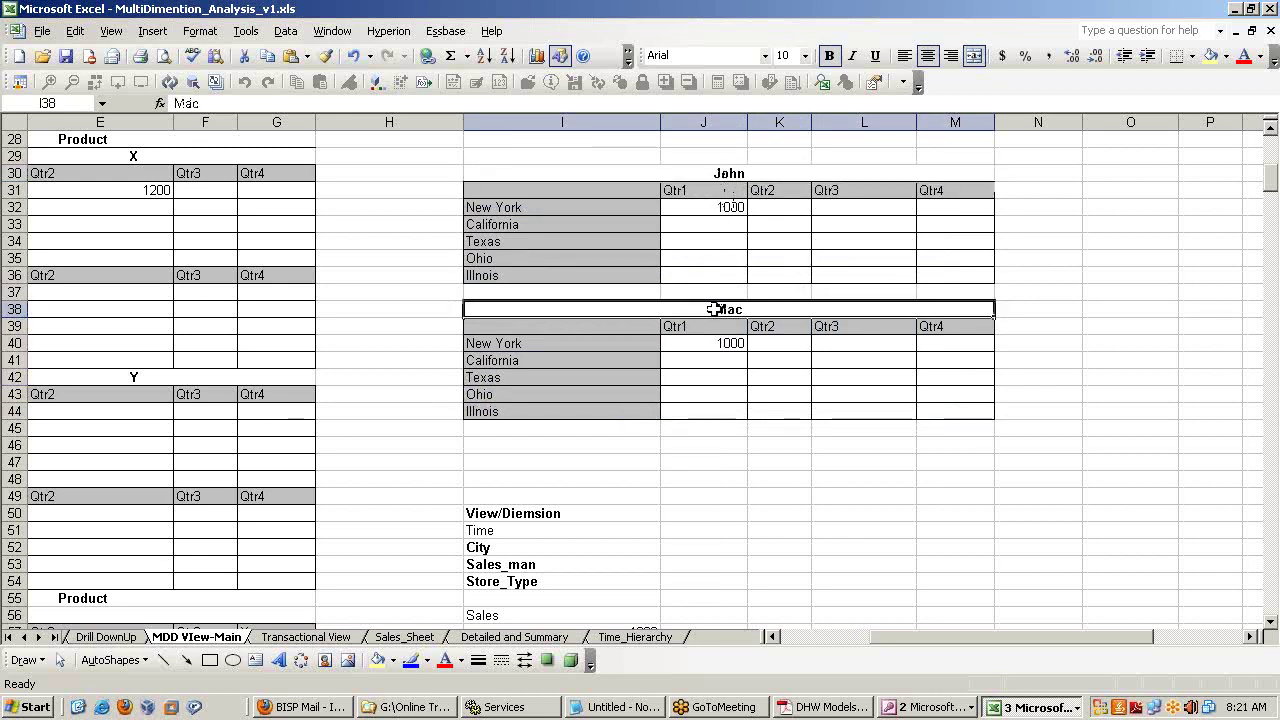
pyautogui.click(687, 173)
pyautogui.moveTo(893, 640); pyautogui.dragTo(836, 640)
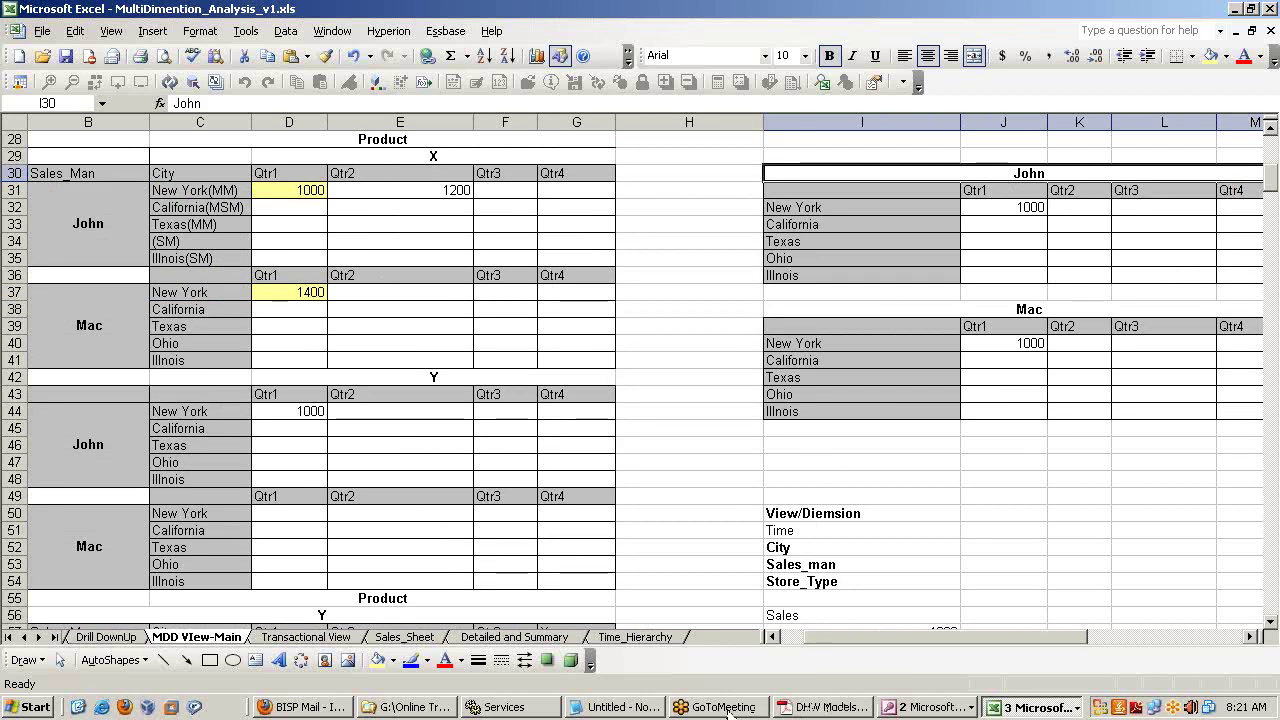
# Step: Switch to DHW Models.pdf in Adobe Reader and go from the Fact slide to the Dimension slide on page 7
pyautogui.click(806, 709)
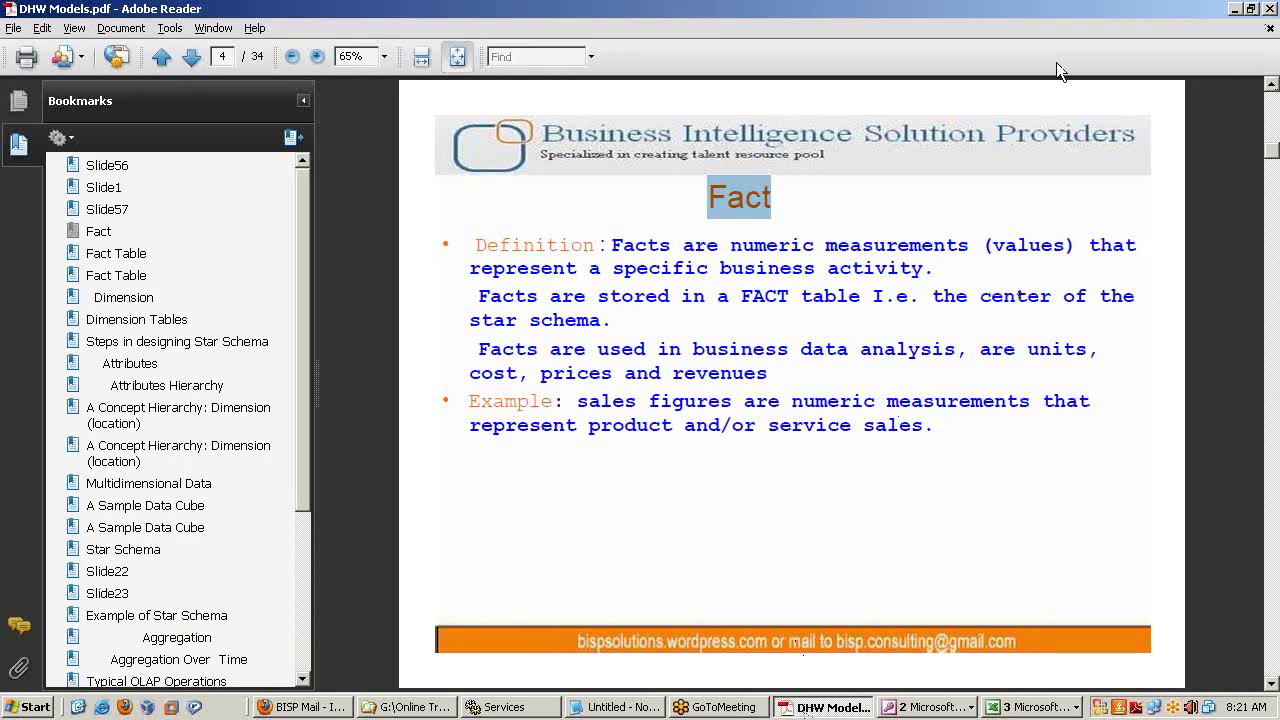
pyautogui.click(440, 302)
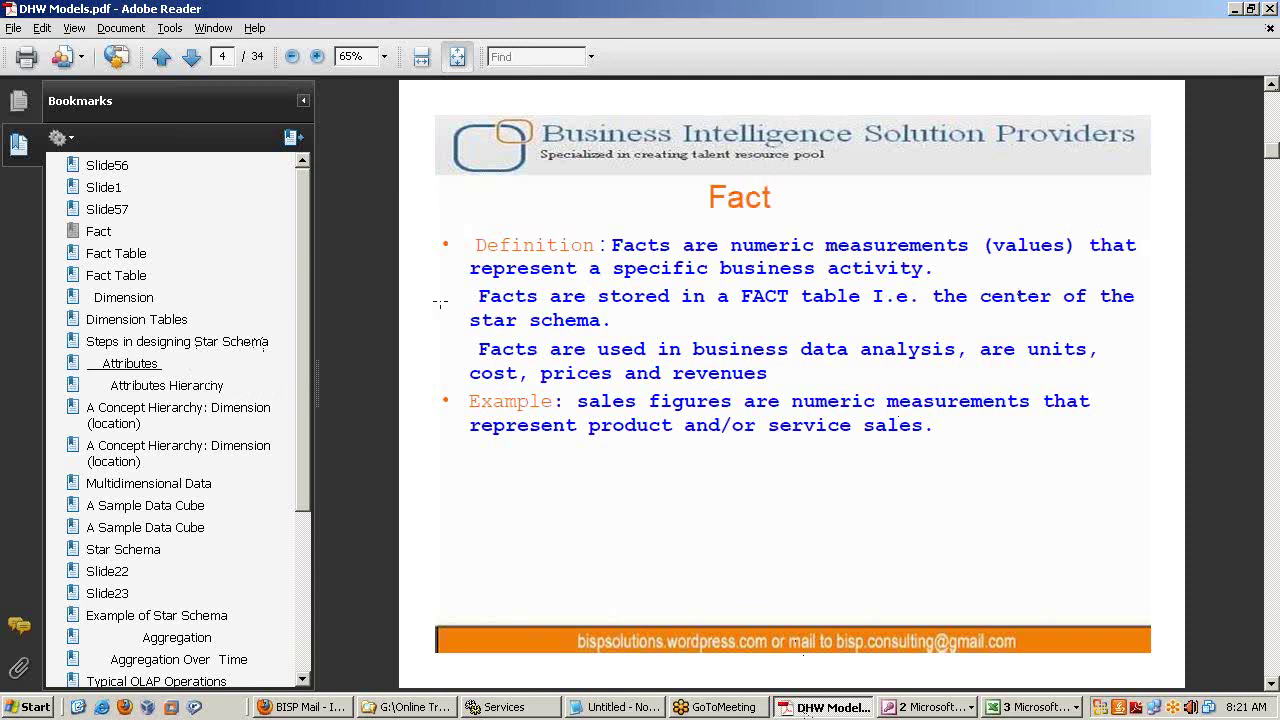
pyautogui.press('pagedown')
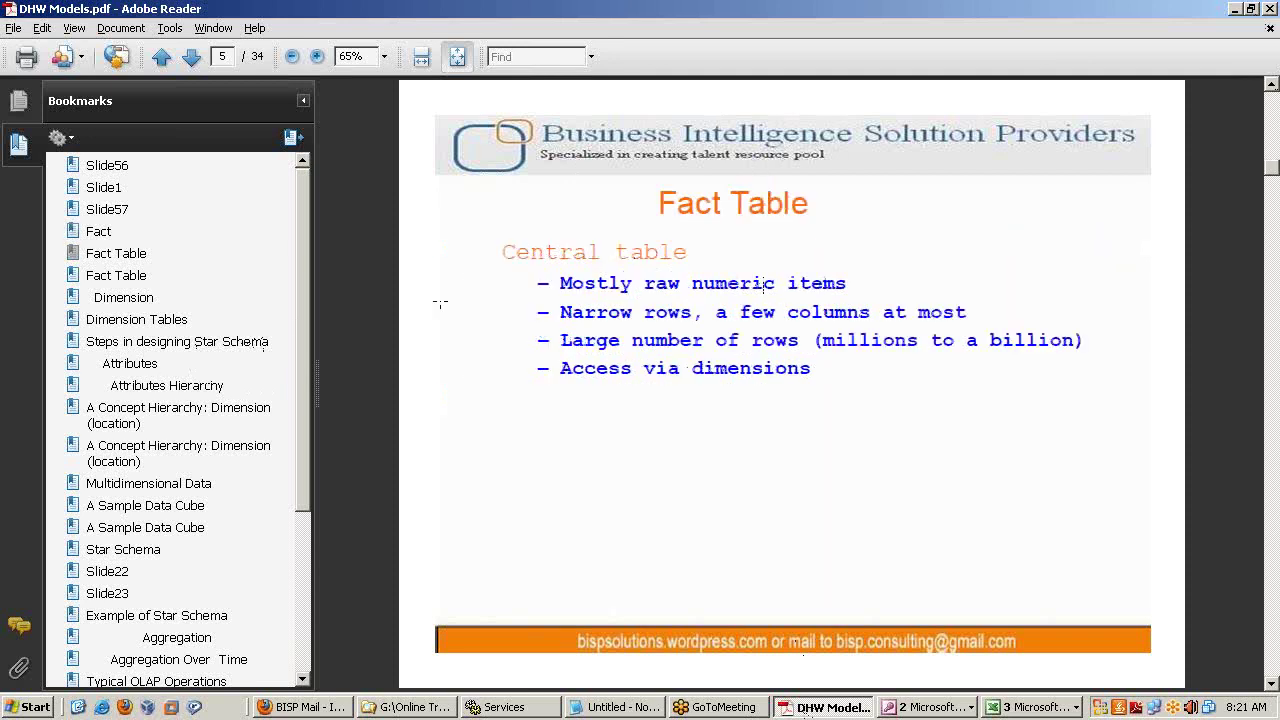
pyautogui.press('pagedown')
pyautogui.press('pagedown')
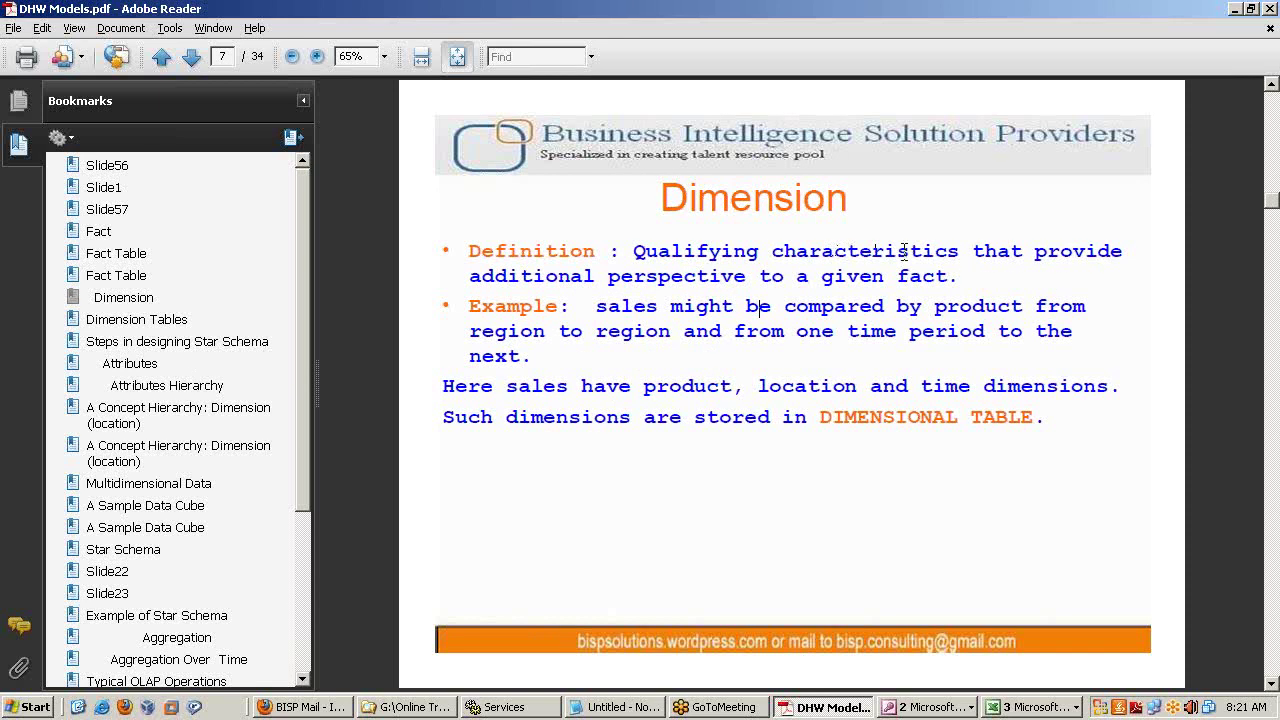
# Step: Highlight the "additional perspective to a given fact" definition and the words "DIMENSIONAL TABLE" on the Dimension slide
pyautogui.moveTo(475, 279); pyautogui.dragTo(958, 278)
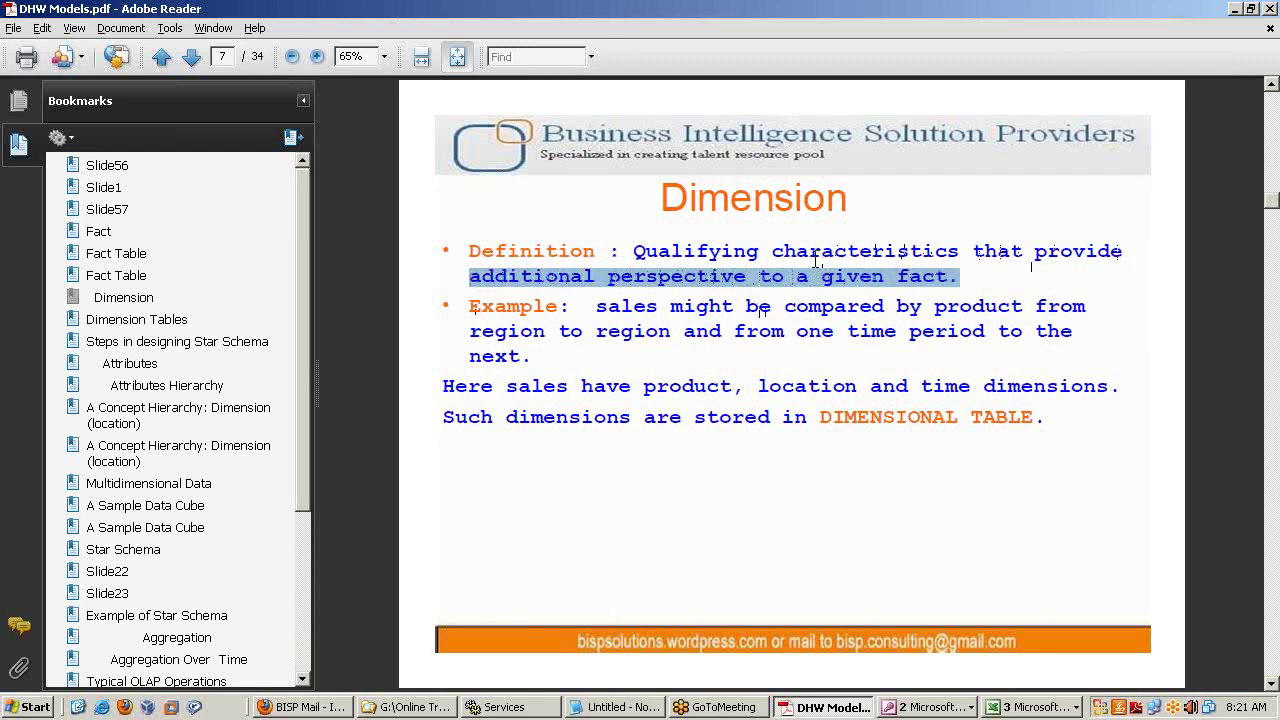
pyautogui.click(752, 288)
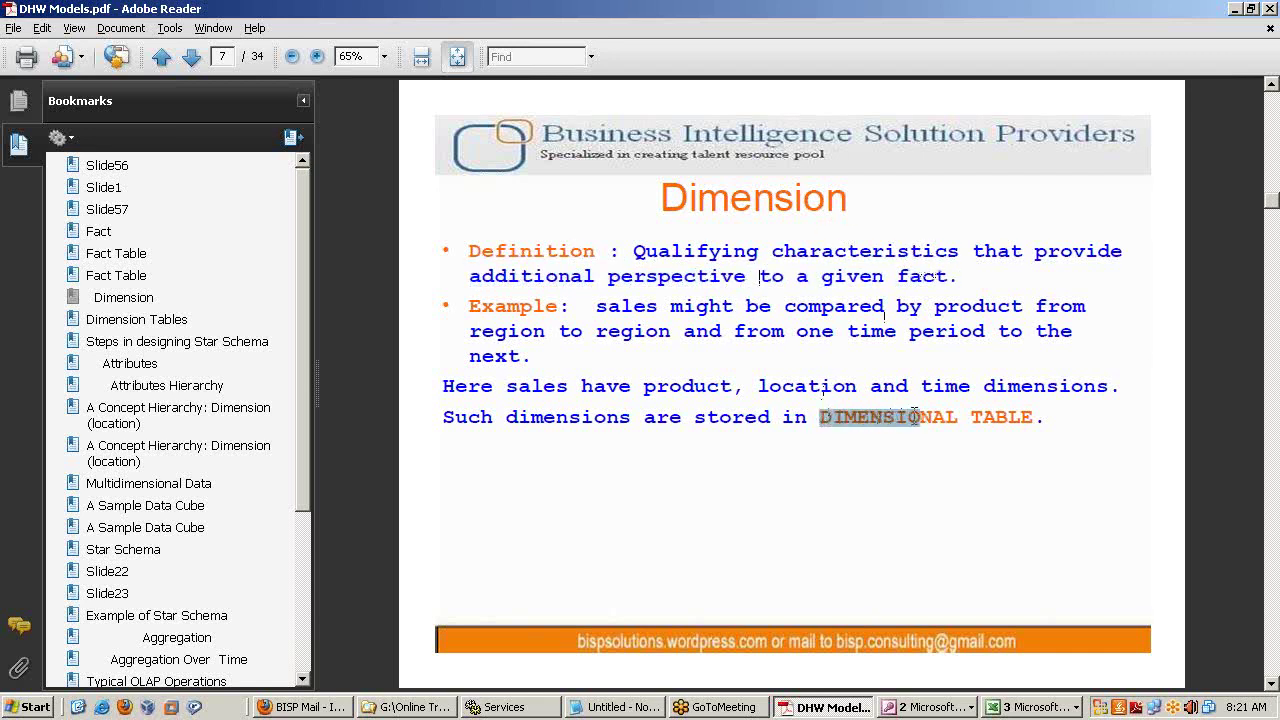
pyautogui.moveTo(914, 415); pyautogui.dragTo(1002, 417)
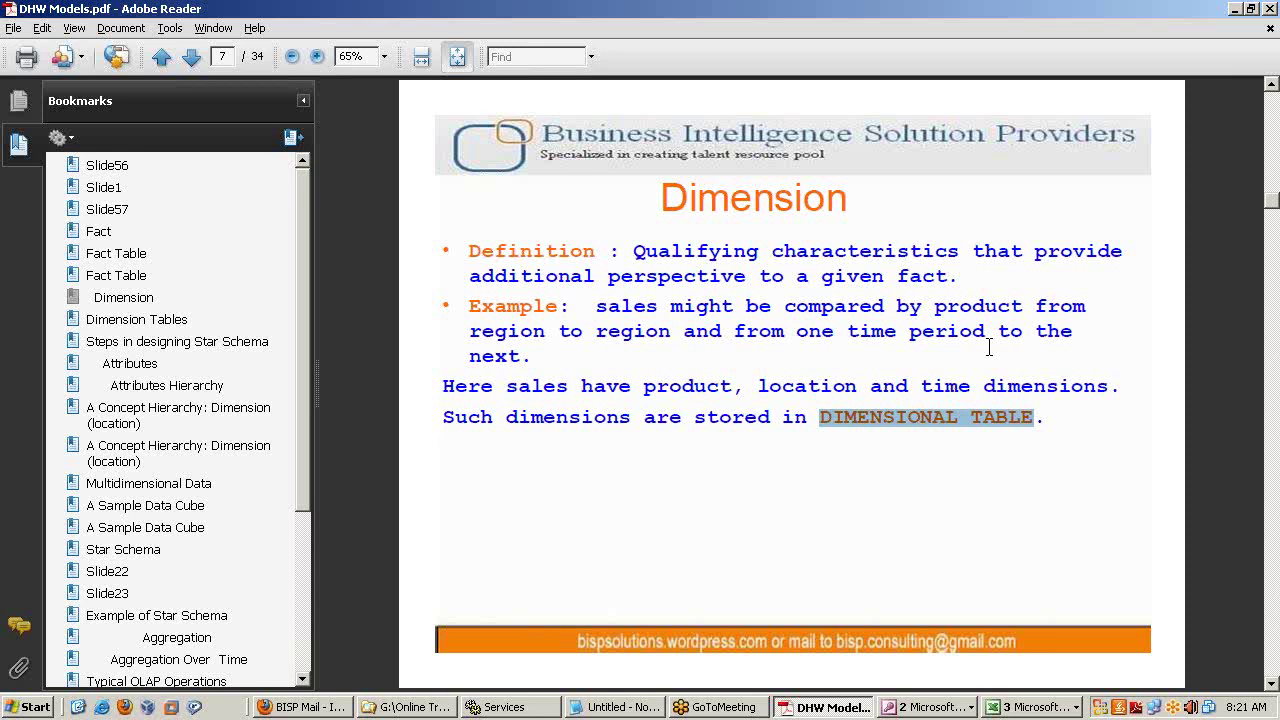
pyautogui.click(913, 431)
pyautogui.click(1165, 367)
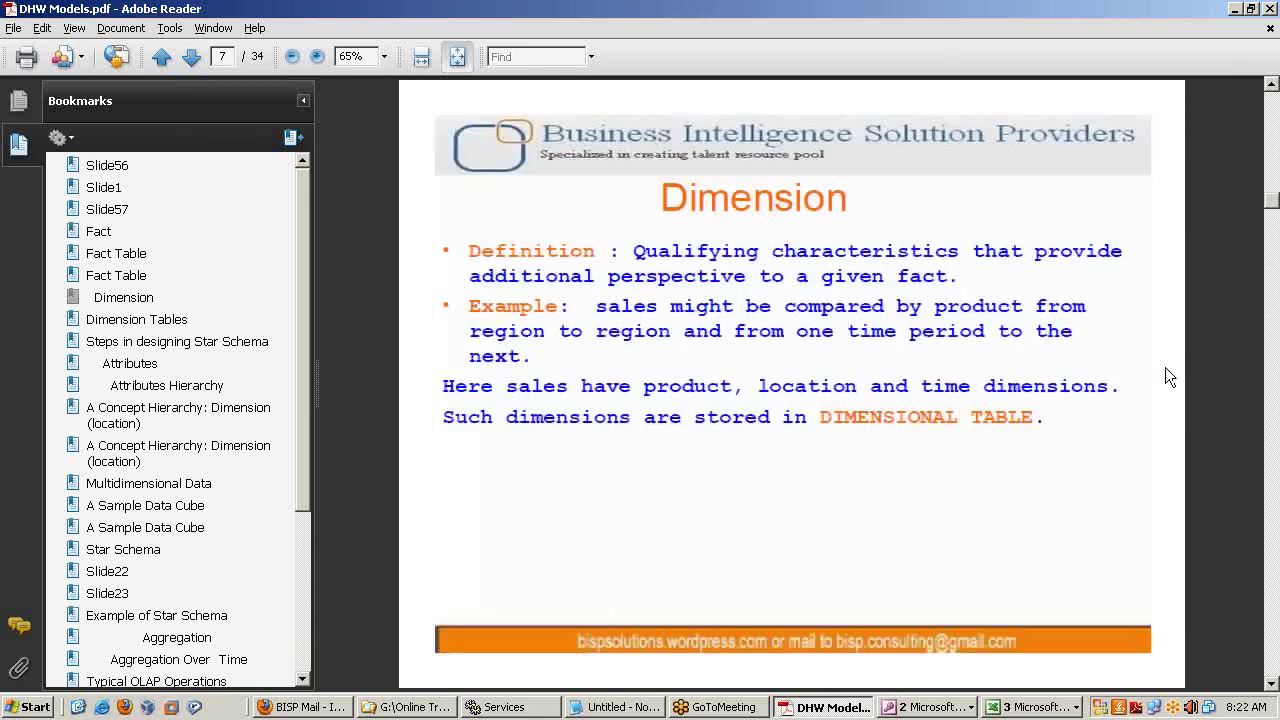
# Step: Switch to the Relationships diagram in Microsoft Access
pyautogui.hotkey('alt', 'Tab')
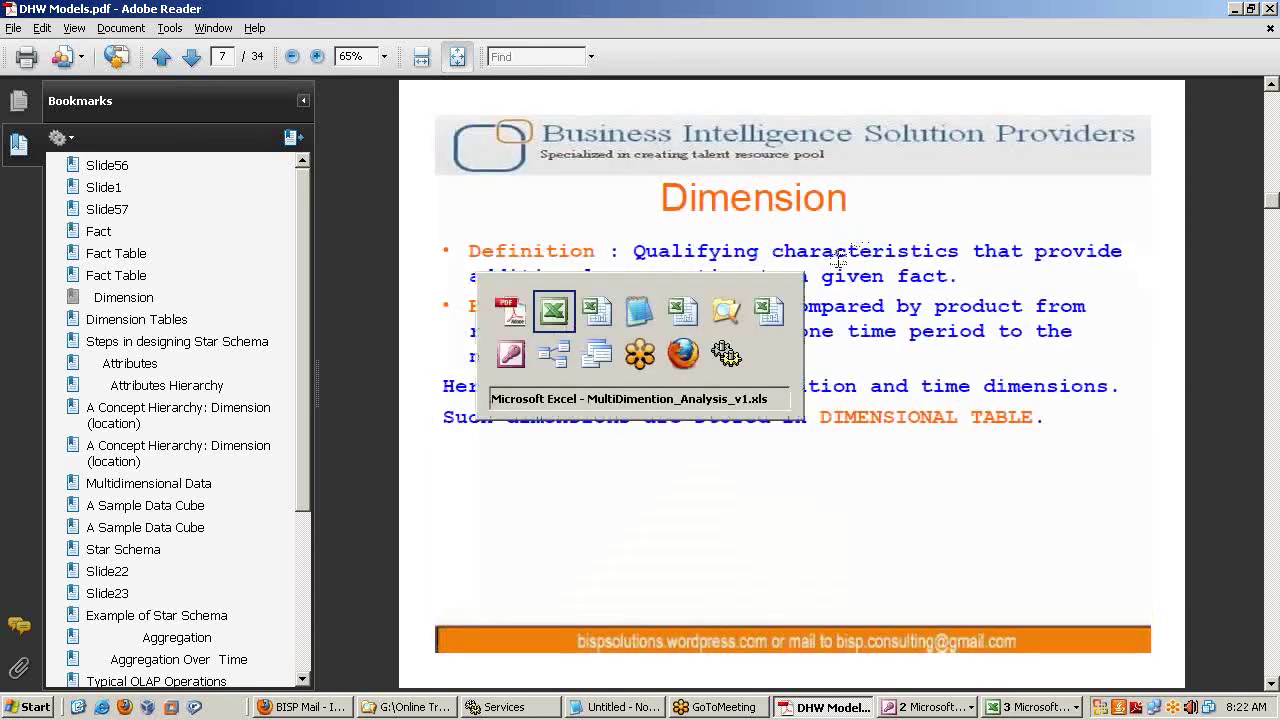
pyautogui.hotkey('alt', 'Tab')
pyautogui.hotkey('alt', 'Tab')
pyautogui.hotkey('alt', 'Tab')
pyautogui.hotkey('alt', 'Tab')
pyautogui.hotkey('alt', 'Tab')
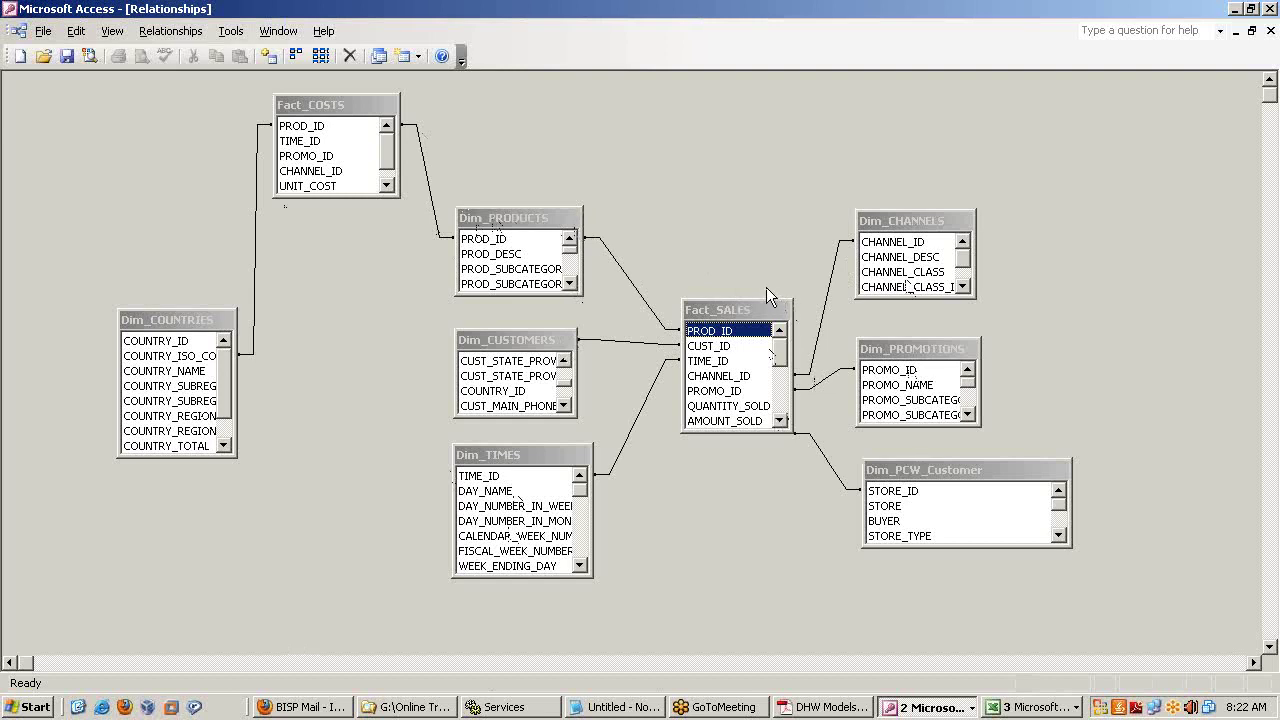
# Step: Point out the dimension tables linked to Fact_SALES: Dim_PRODUCTS, Dim_CUSTOMERS, Dim_TIMES, Dim_PCW_Customer, Dim_PROMOTIONS and Dim_CHANNELS
pyautogui.click(548, 238)
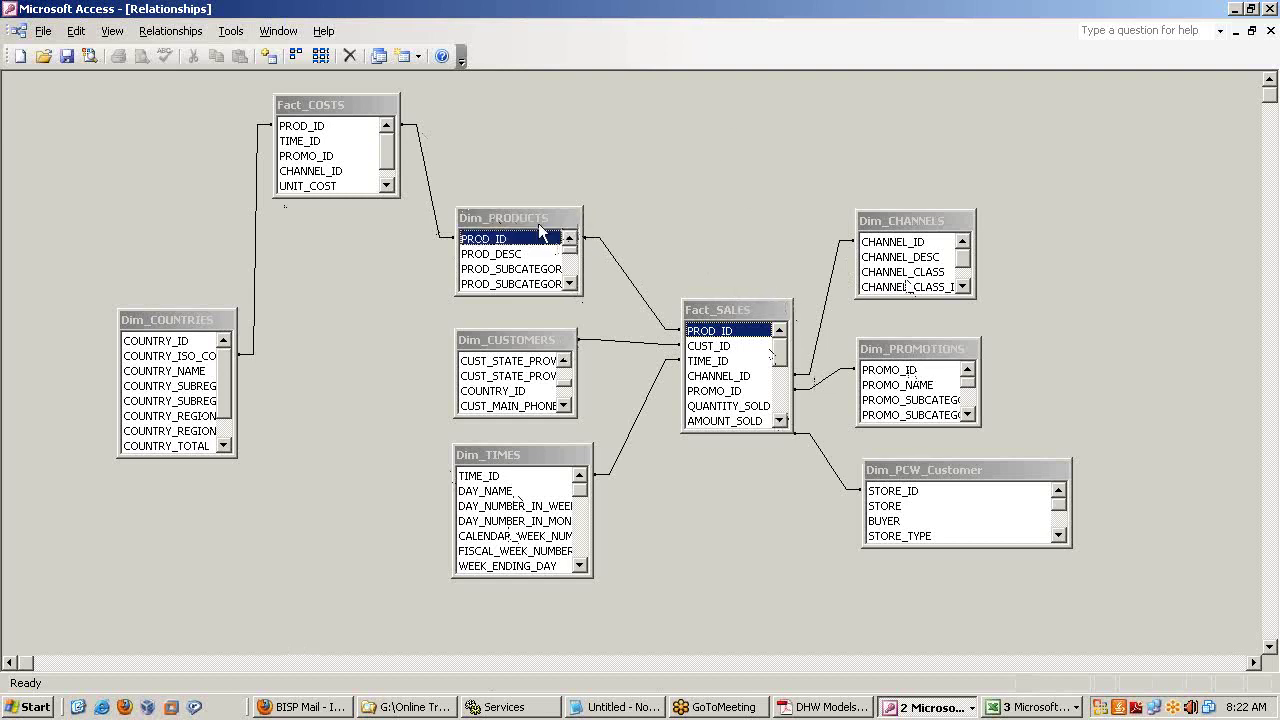
pyautogui.click(517, 340)
pyautogui.click(522, 238)
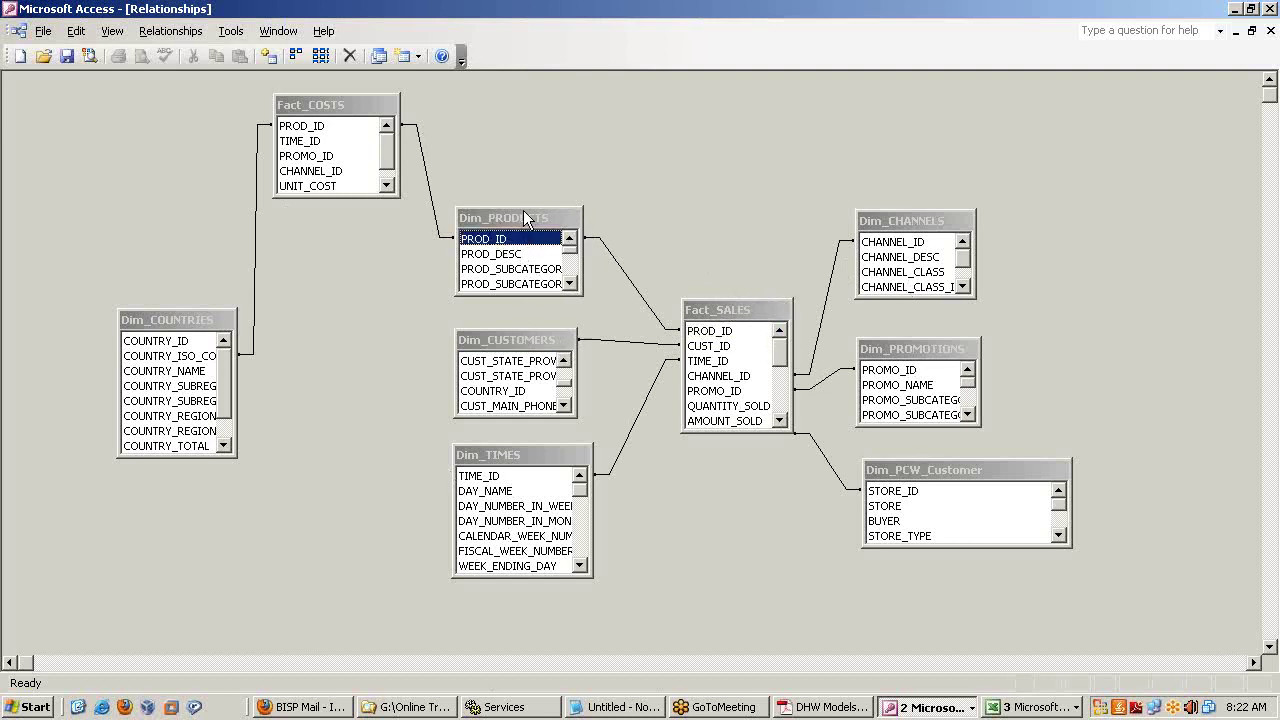
pyautogui.click(512, 348)
pyautogui.click(512, 455)
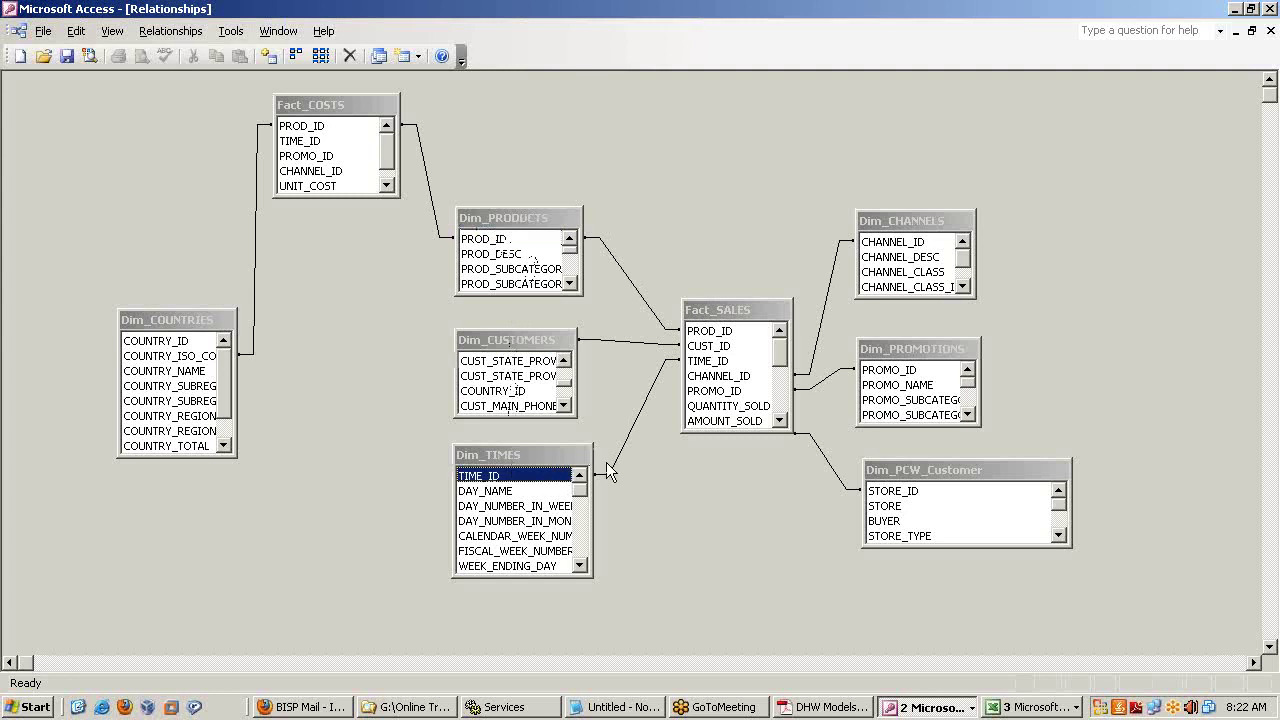
pyautogui.click(958, 474)
pyautogui.click(920, 350)
pyautogui.click(915, 221)
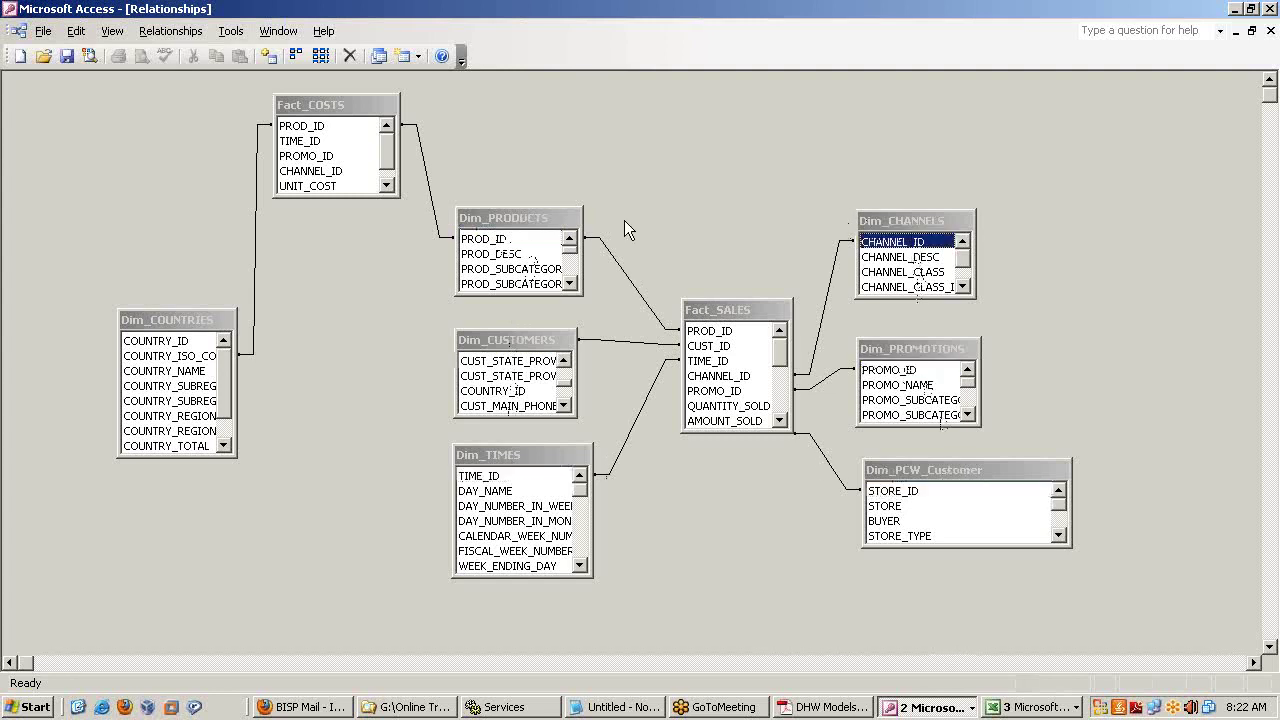
# Step: Move the Dim_PRODUCTS table up beside Fact_COSTS and enlarge it to show more of its fields
pyautogui.click(535, 218)
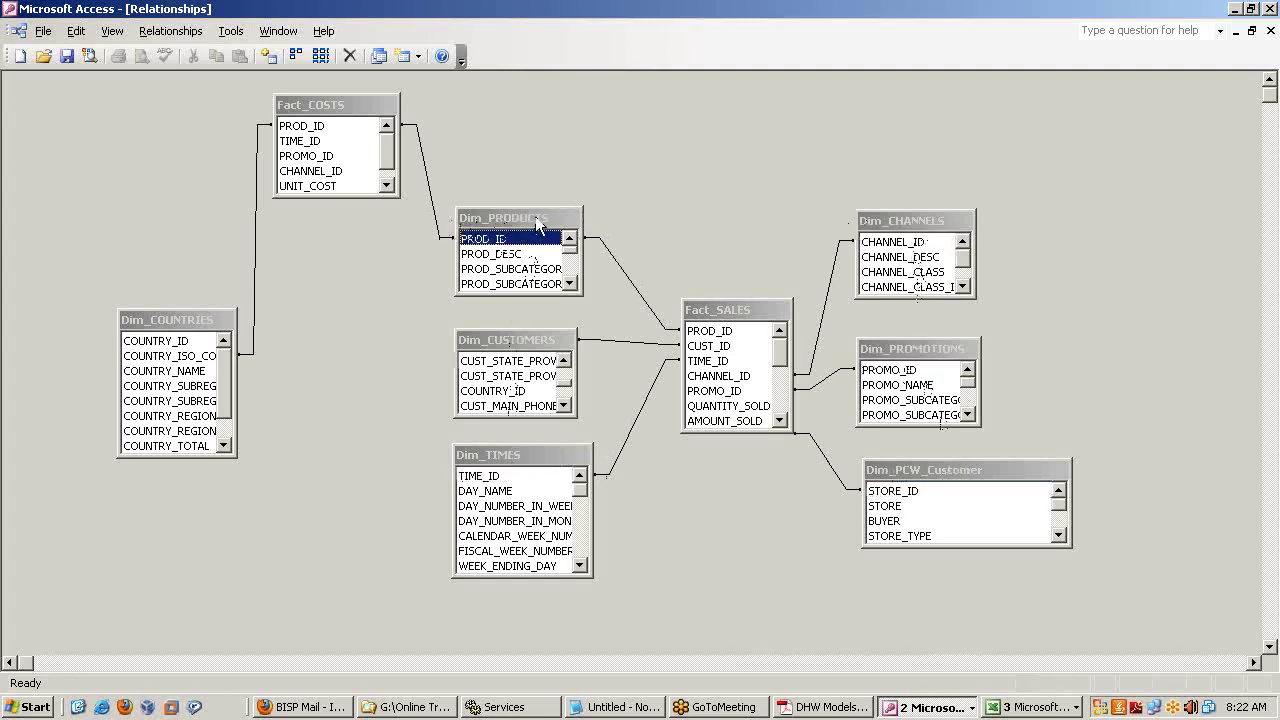
pyautogui.moveTo(531, 118); pyautogui.dragTo(530, 120)
pyautogui.moveTo(515, 178); pyautogui.dragTo(515, 277)
# Step: Switch back to the MultiDimention_Analysis_v1.xls workbook in Excel
pyautogui.click(1040, 707)
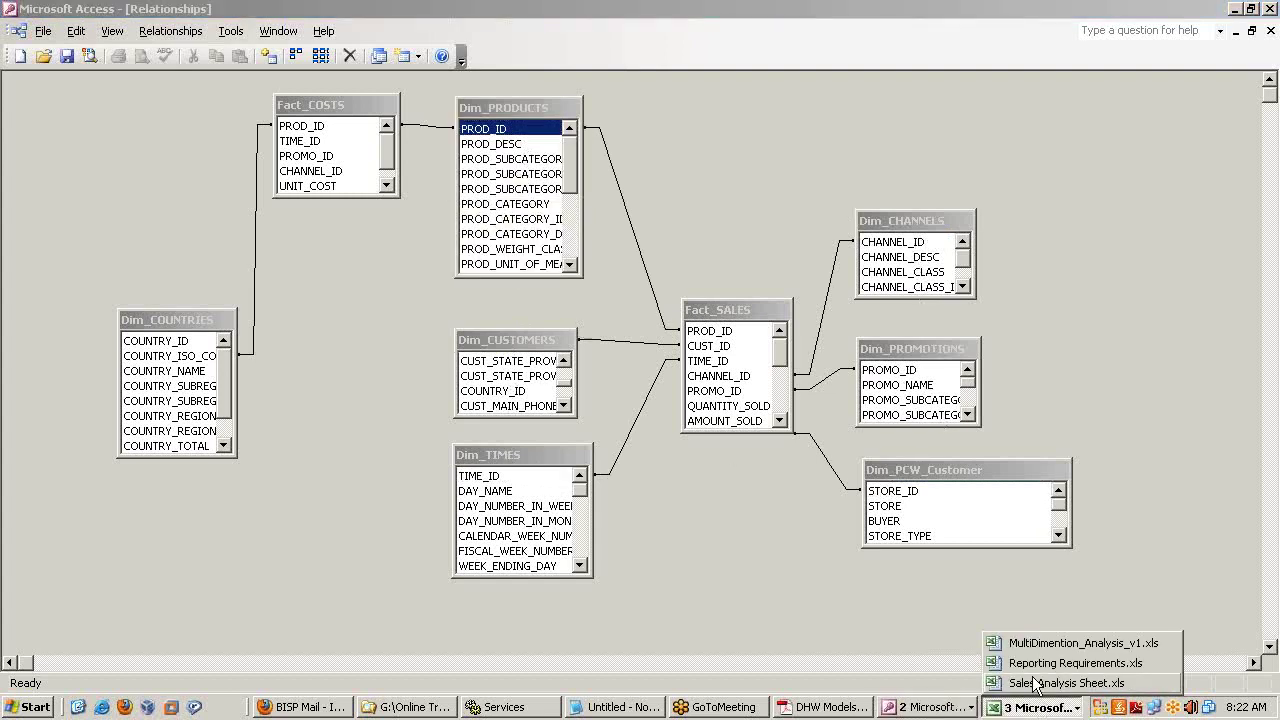
pyautogui.click(1050, 636)
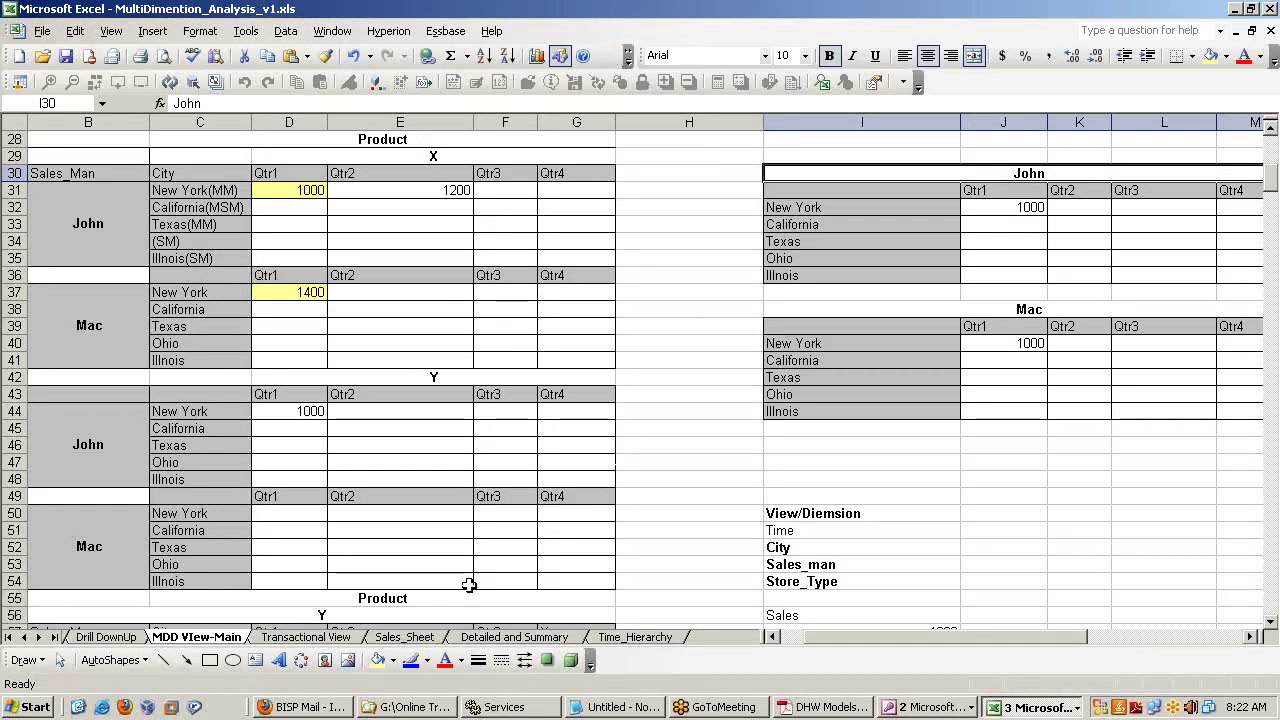
# Step: Open the Sales_Sheet worksheet in a smaller window over the Access diagram and highlight the Product Line through Product Name headings
pyautogui.click(425, 638)
pyautogui.doubleClick(521, 11)
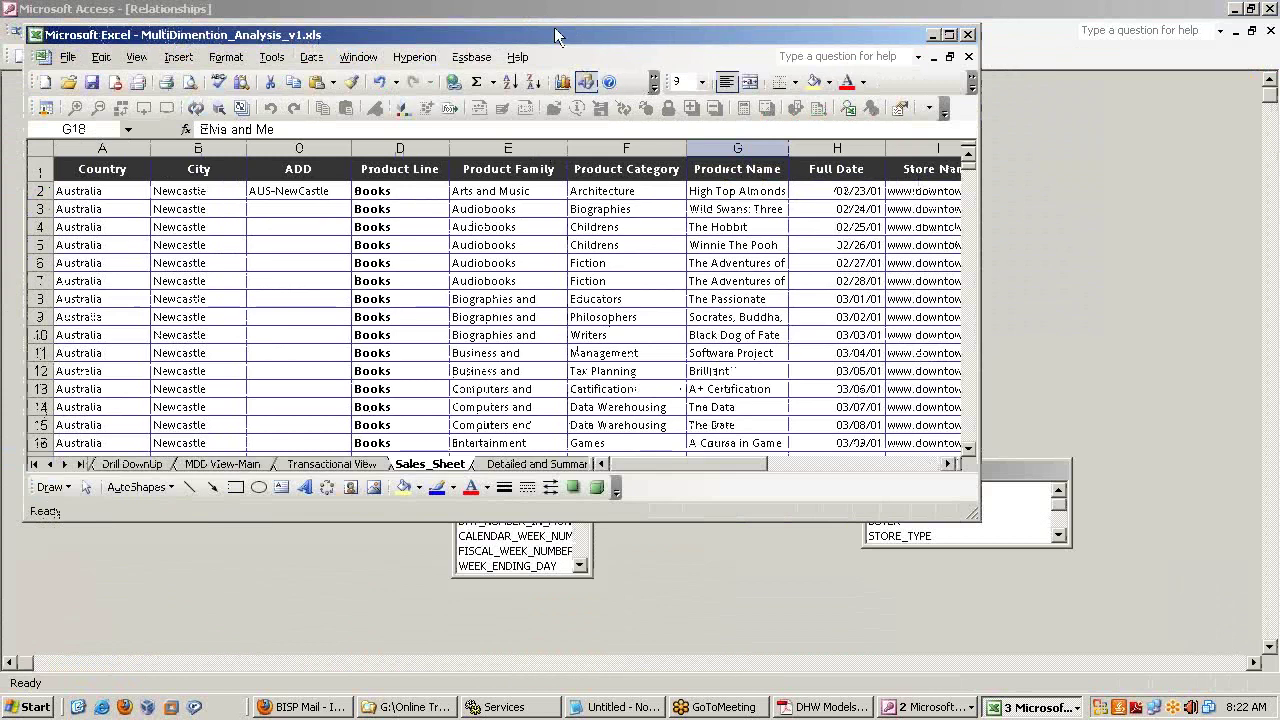
pyautogui.moveTo(521, 11); pyautogui.dragTo(1197, 0)
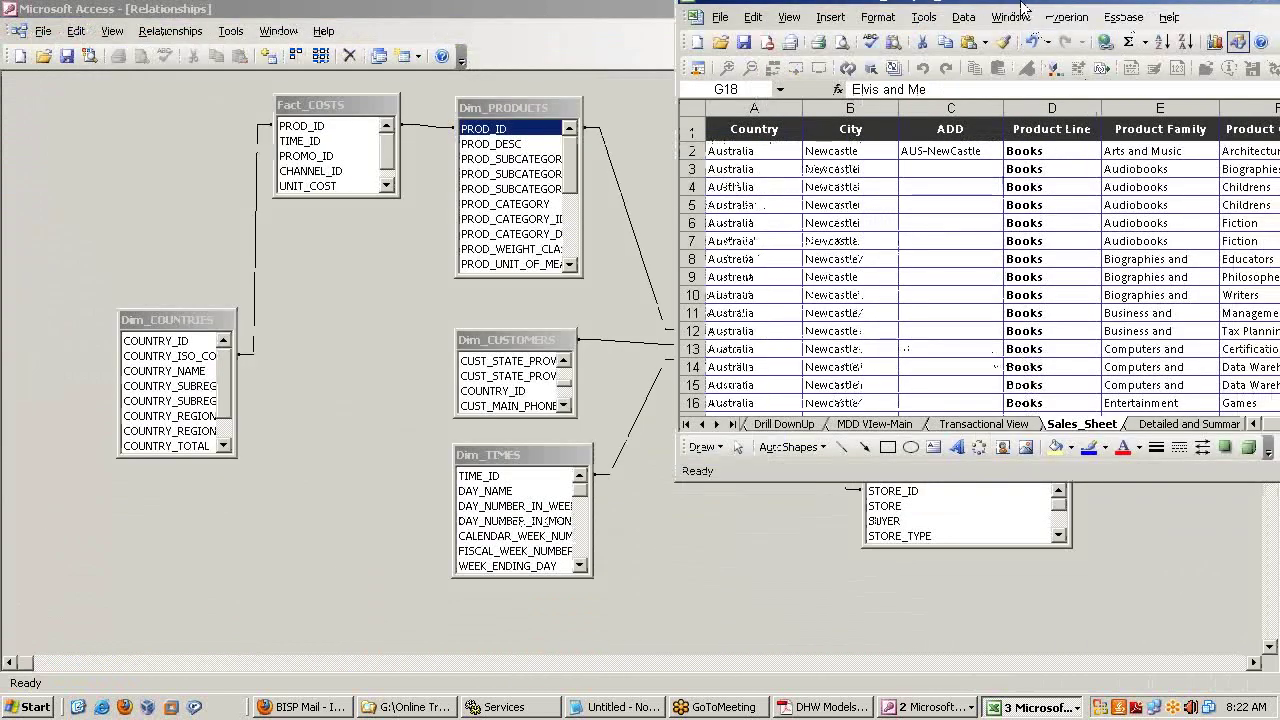
pyautogui.moveTo(1022, 4); pyautogui.dragTo(536, 257)
pyautogui.moveTo(552, 390); pyautogui.dragTo(892, 393)
pyautogui.hotkey('ctrl', 'c')
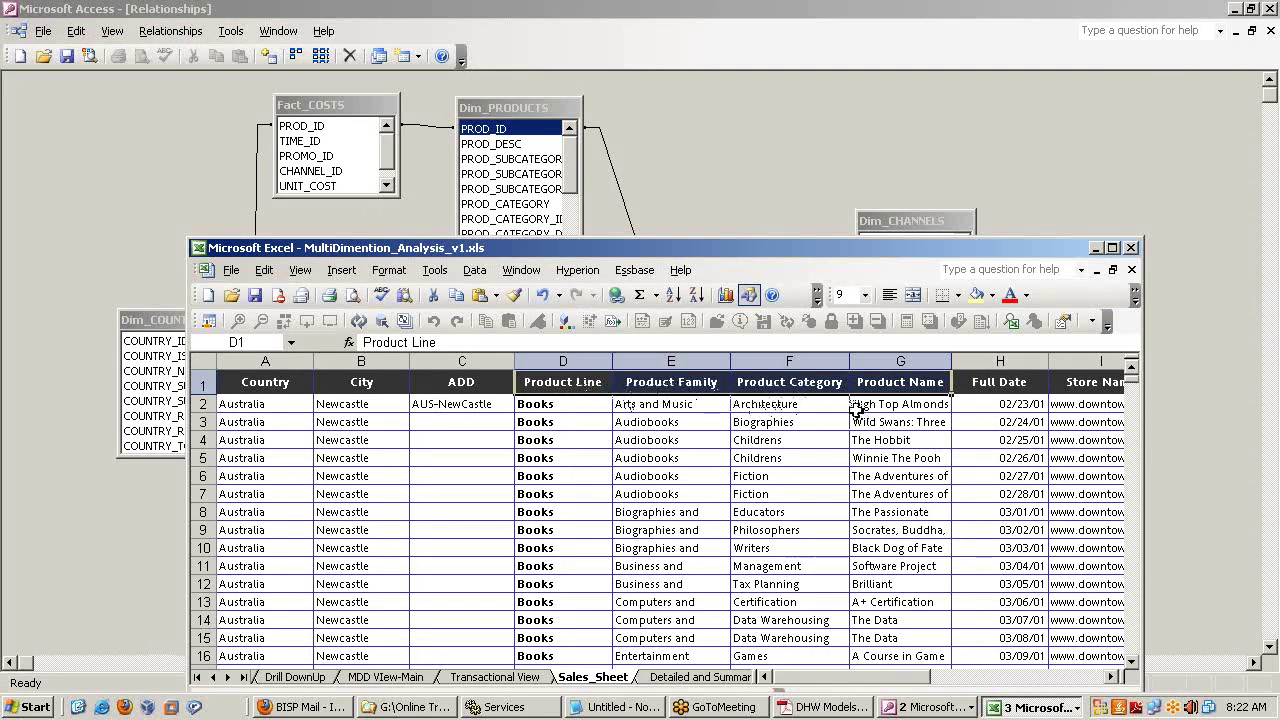
# Step: Switch to the Access Relationships diagram, widen Dim_PRODUCTS to examine its full field names, and narrow the table back
pyautogui.click(584, 166)
pyautogui.moveTo(584, 166); pyautogui.dragTo(624, 167)
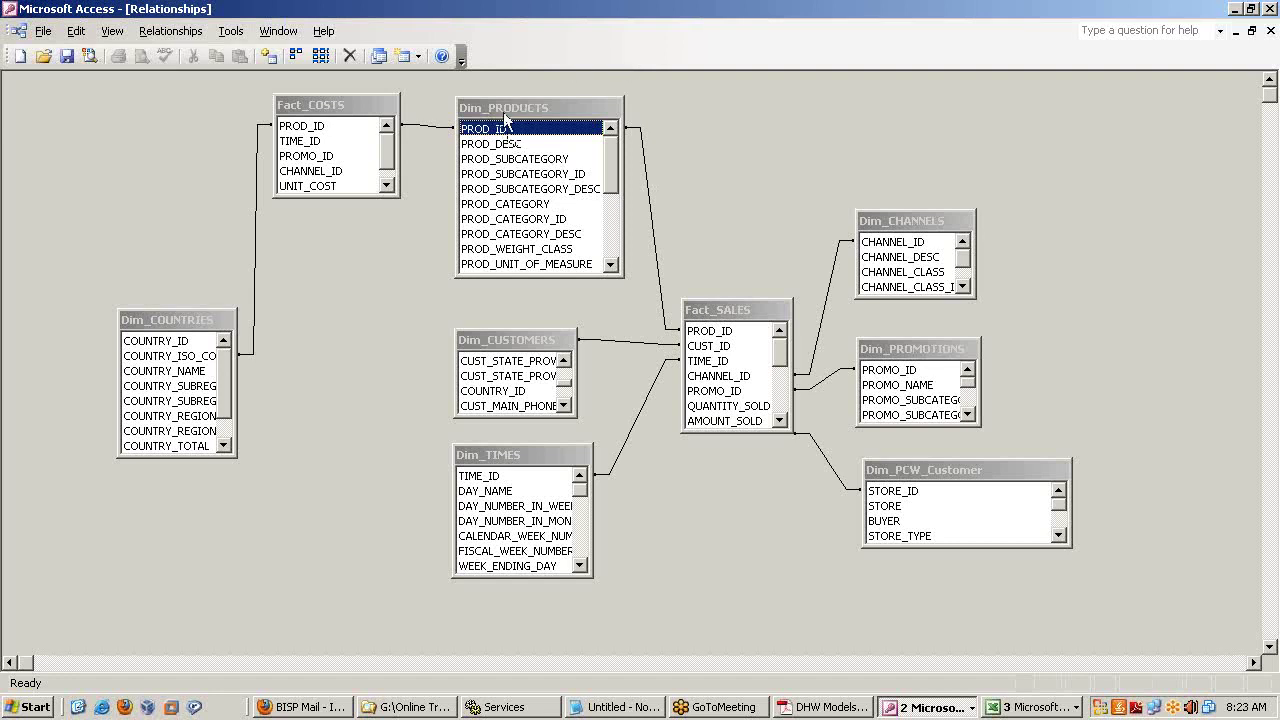
pyautogui.moveTo(503, 112)
pyautogui.mouseDown()
pyautogui.moveTo(489, 112)
pyautogui.moveTo(519, 112)
pyautogui.mouseUp()
pyautogui.moveTo(624, 118); pyautogui.dragTo(583, 118)
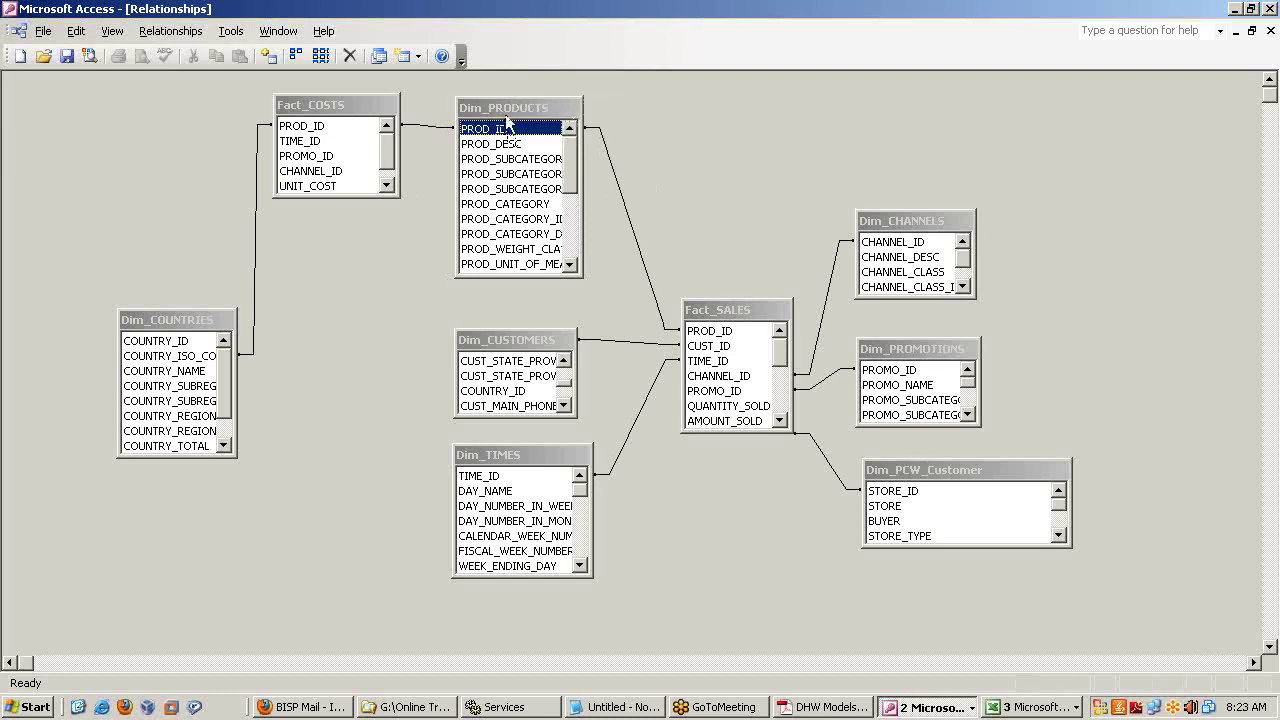
# Step: Point out the Dim_CUSTOMERS, Dim_TIMES, Dim_CHANNELS, Dim_PROMOTIONS, Dim_PCW_Customer and Dim_COUNTRIES tables one after another
pyautogui.click(526, 336)
pyautogui.click(538, 455)
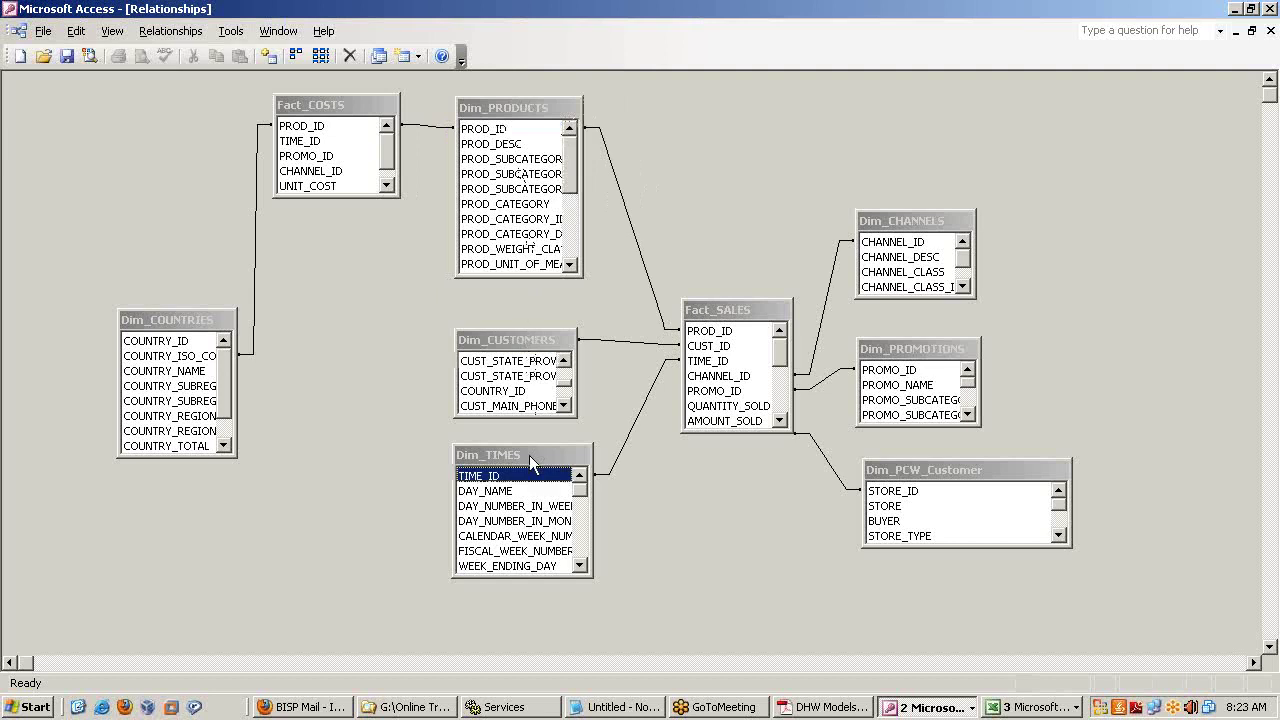
pyautogui.click(922, 222)
pyautogui.click(927, 346)
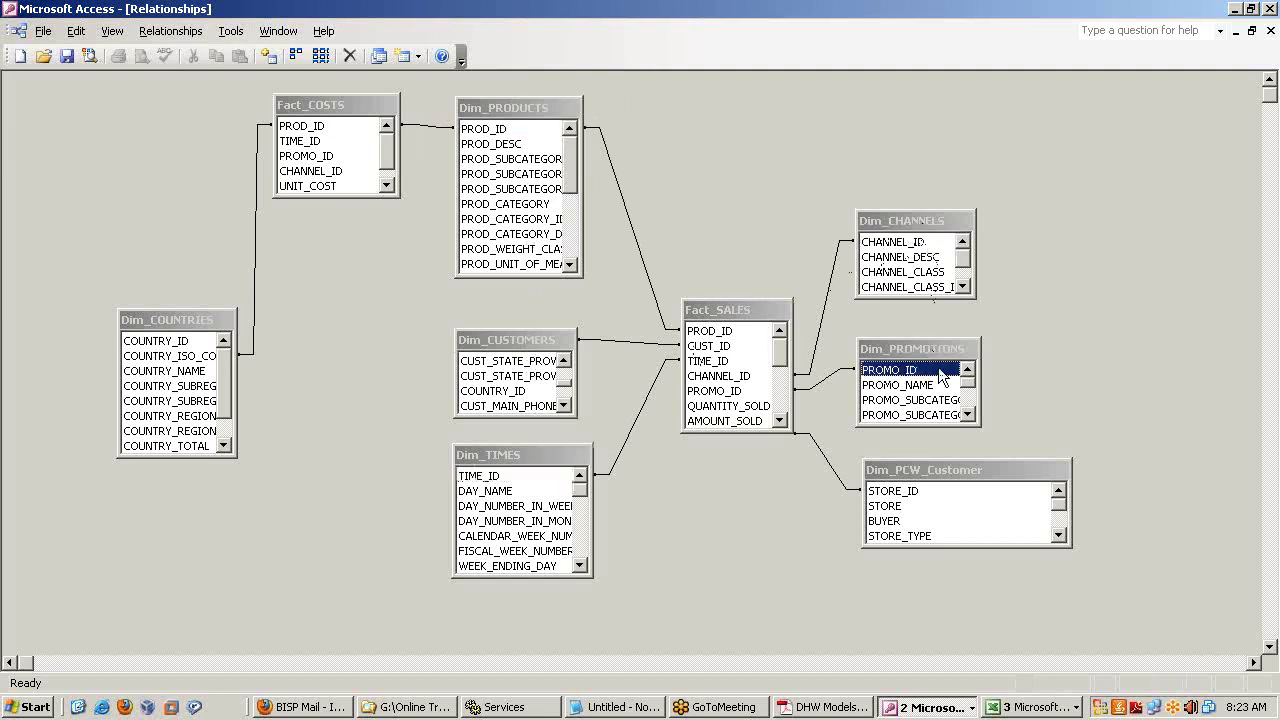
pyautogui.click(949, 469)
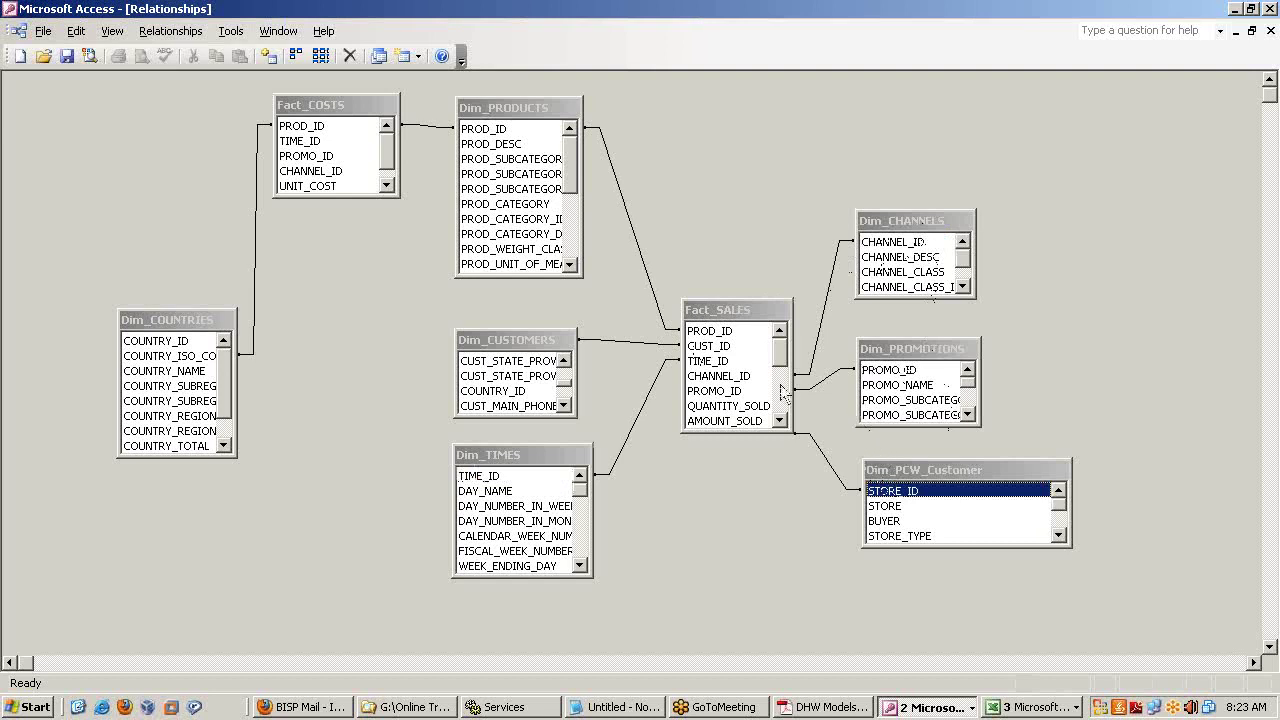
pyautogui.click(205, 321)
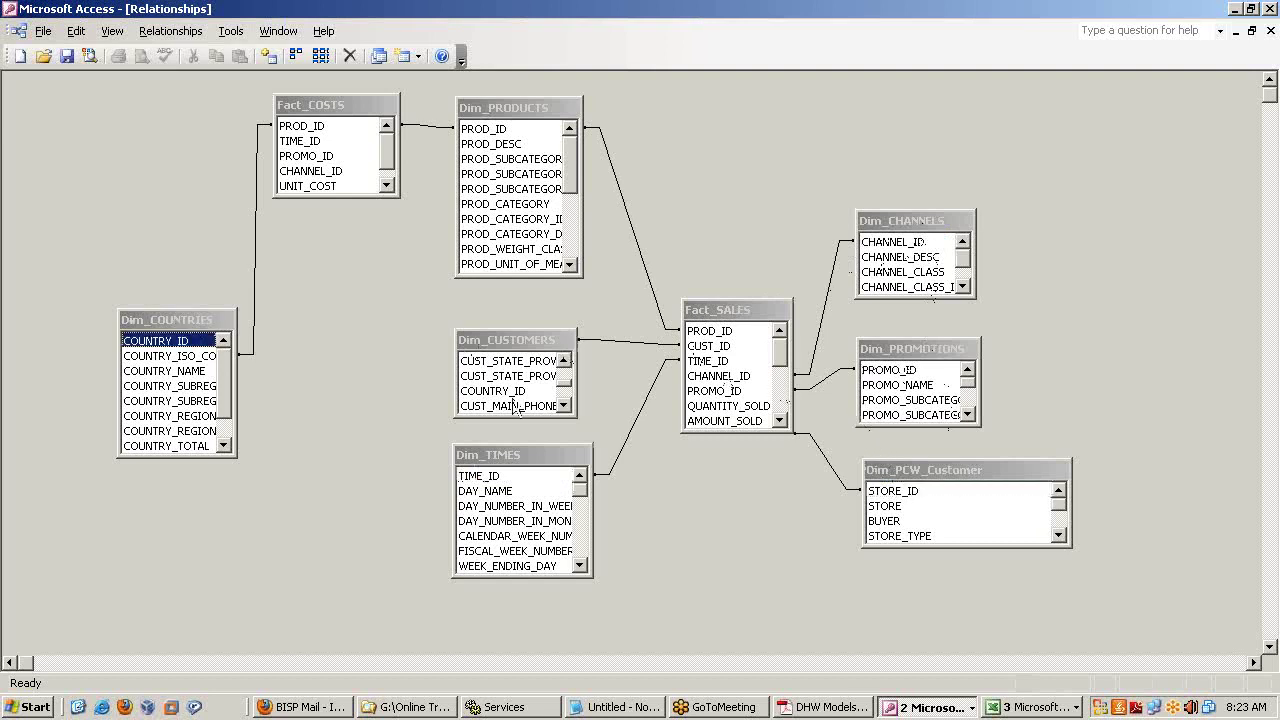
# Step: Switch to the MultiDimention_Analysis_v1.xls workbook in Excel, maximize its window and open the MDD VIew-Main sheet
pyautogui.click(1030, 709)
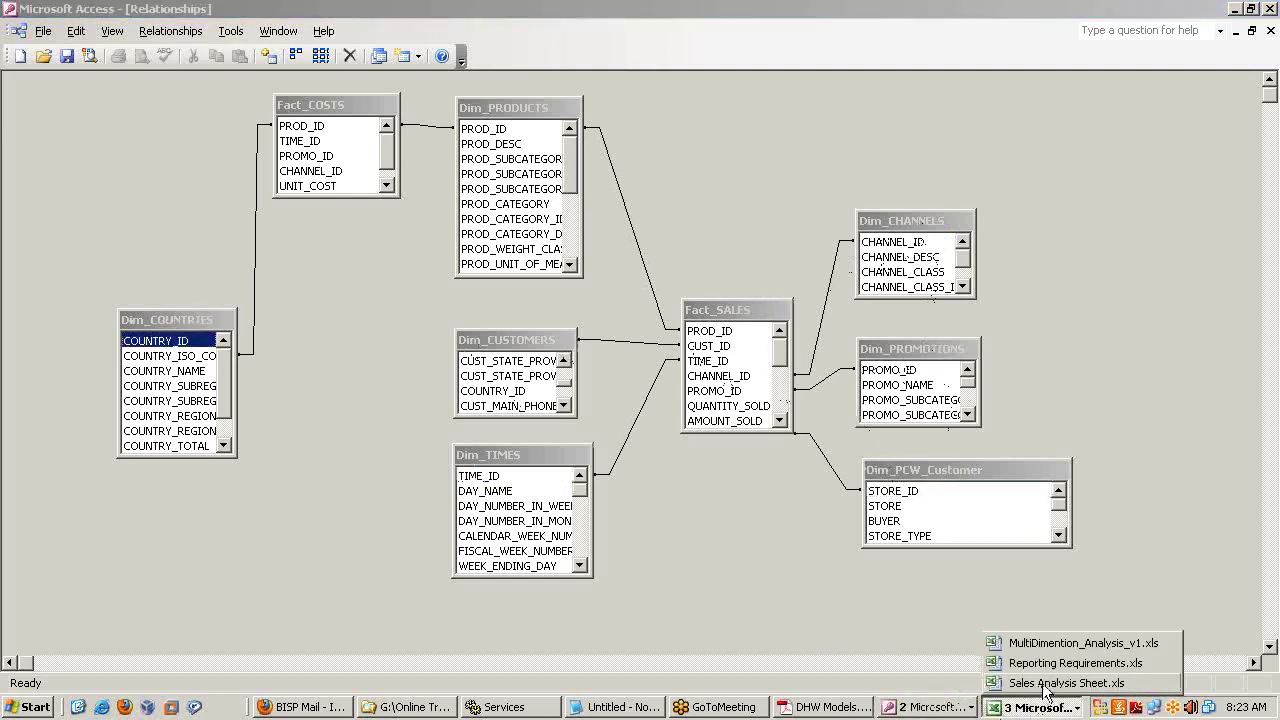
pyautogui.click(1062, 683)
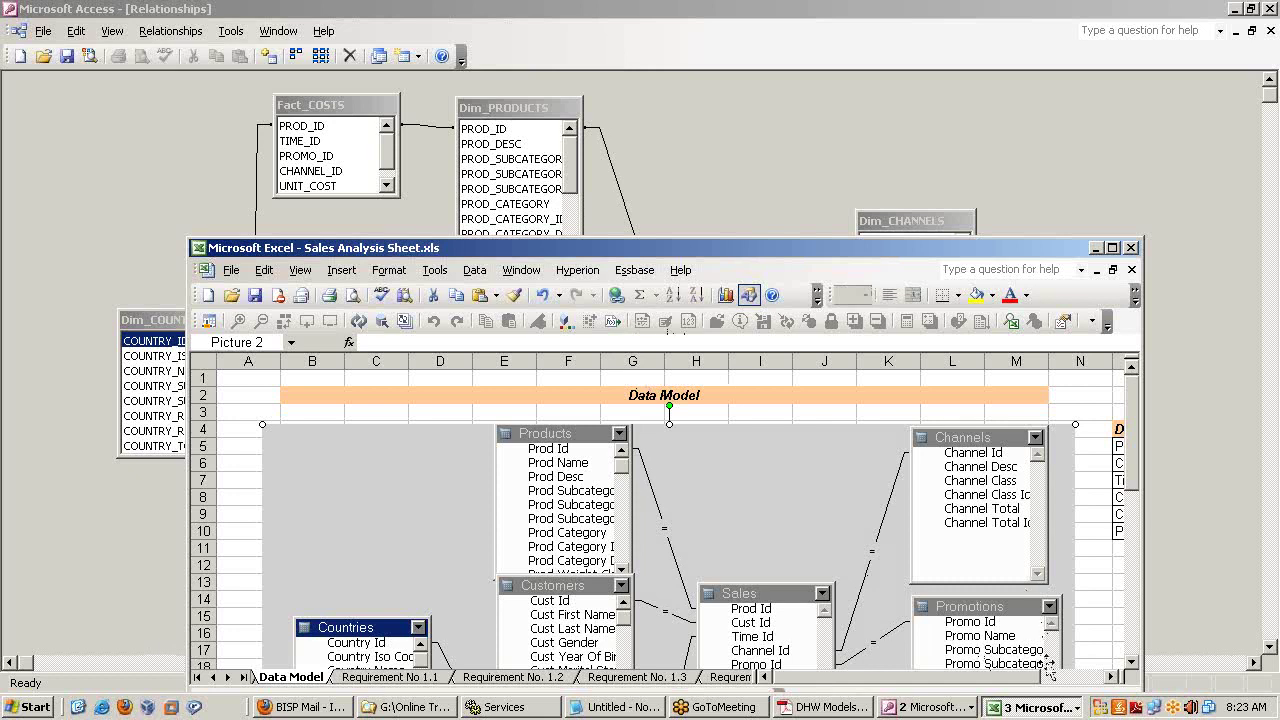
pyautogui.click(1050, 705)
pyautogui.click(1040, 641)
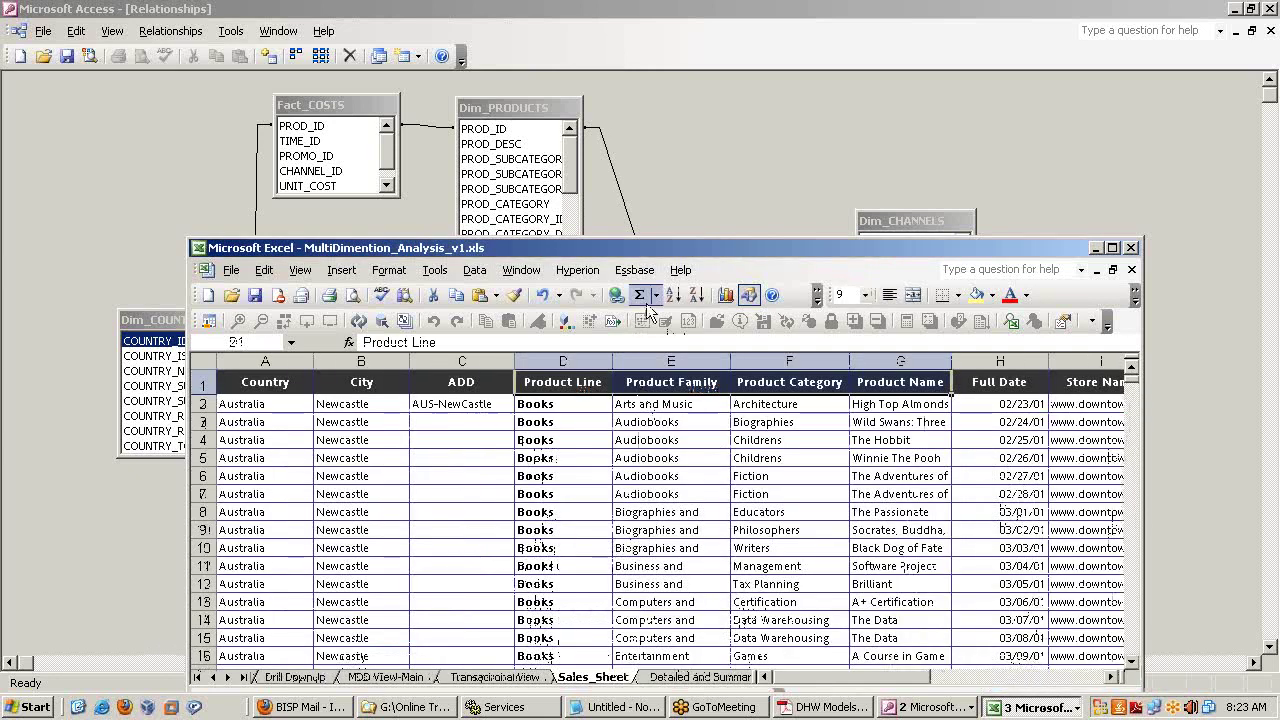
pyautogui.doubleClick(630, 249)
pyautogui.click(162, 638)
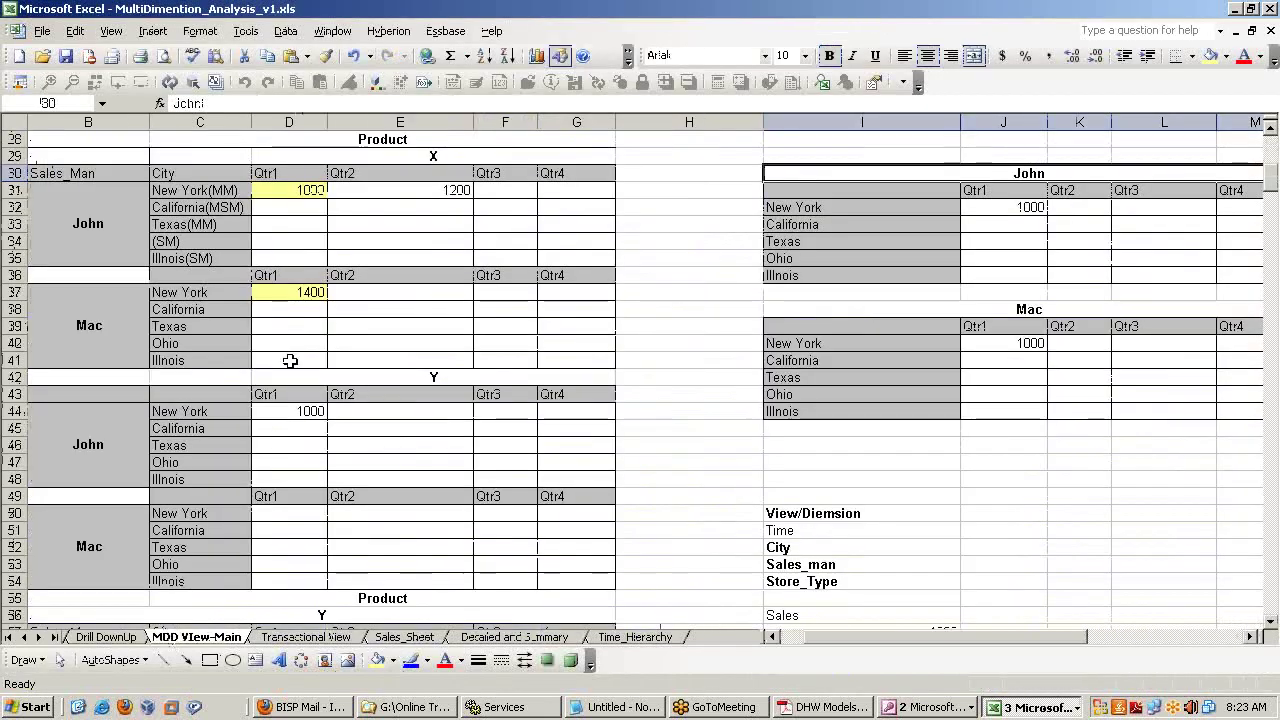
# Step: Highlight the quarter, city, salesman and product X dimension labels and the sales cells where they intersect, D31:G35
pyautogui.scroll(9, 347, 467)
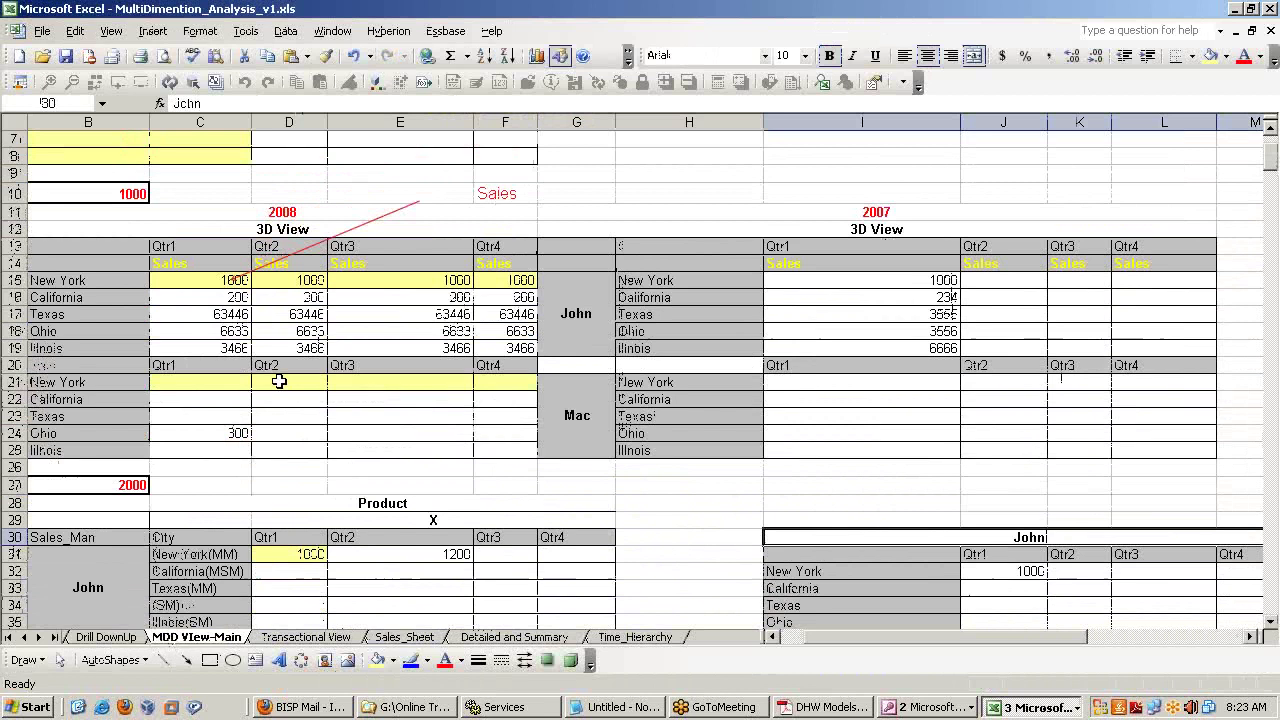
pyautogui.scroll(-8, 286, 486)
pyautogui.scroll(3, 283, 483)
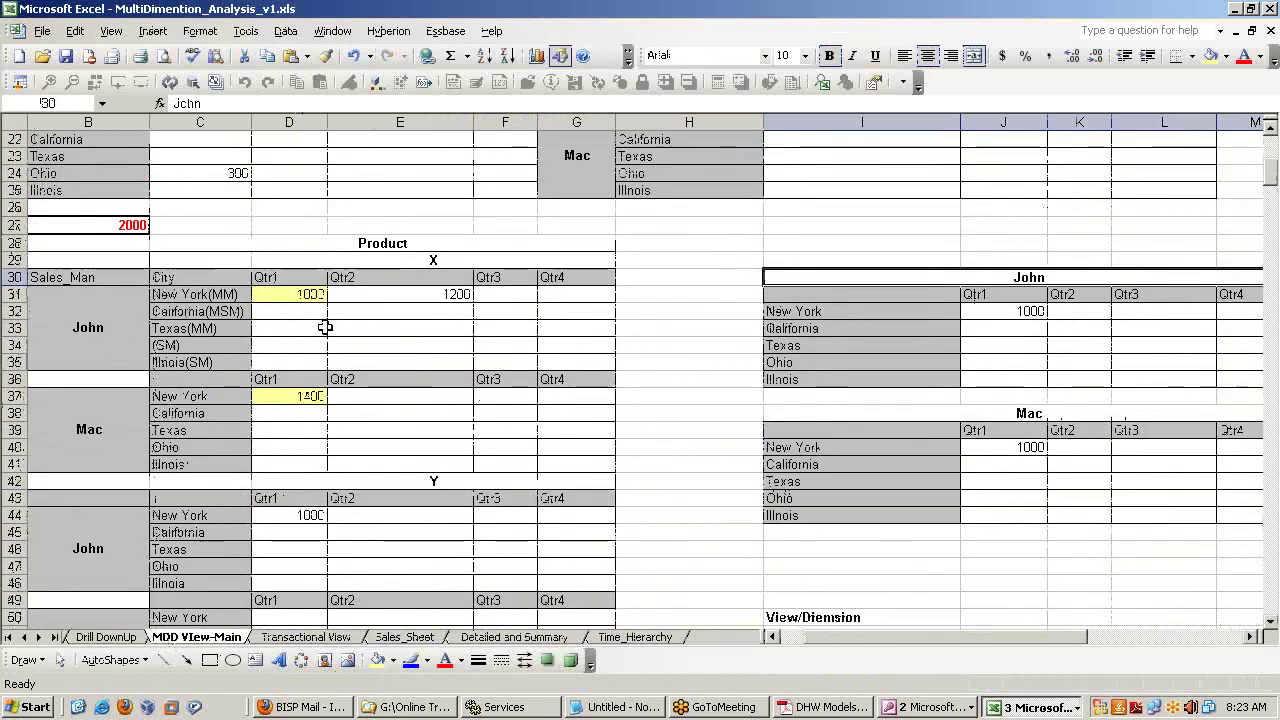
pyautogui.click(311, 276)
pyautogui.moveTo(311, 276); pyautogui.dragTo(568, 277)
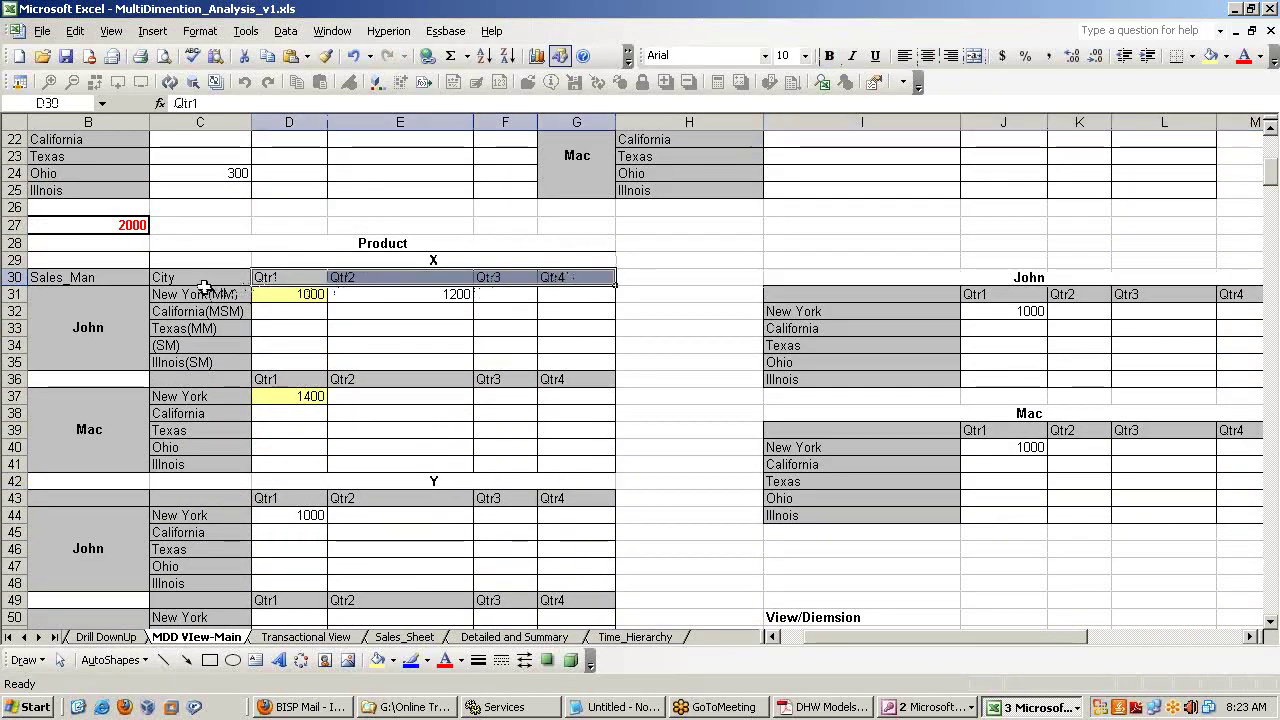
pyautogui.moveTo(197, 272); pyautogui.dragTo(200, 345)
pyautogui.click(76, 327)
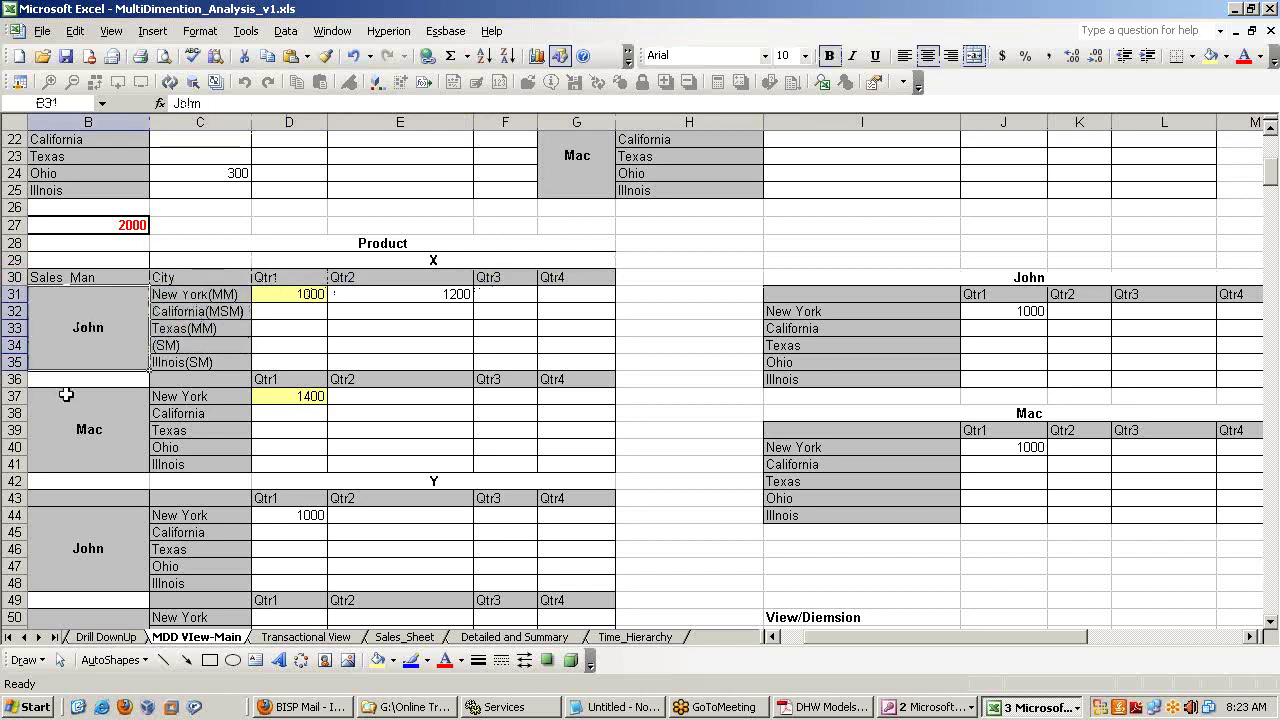
pyautogui.click(93, 271)
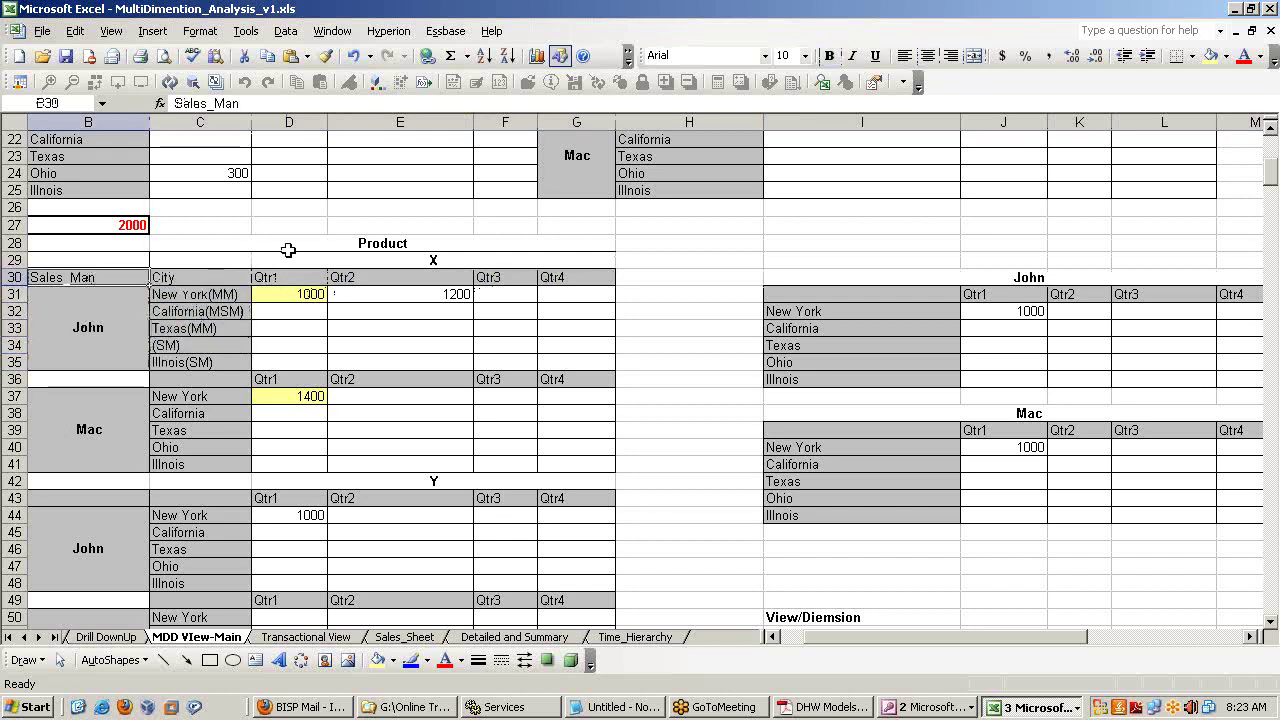
pyautogui.click(312, 257)
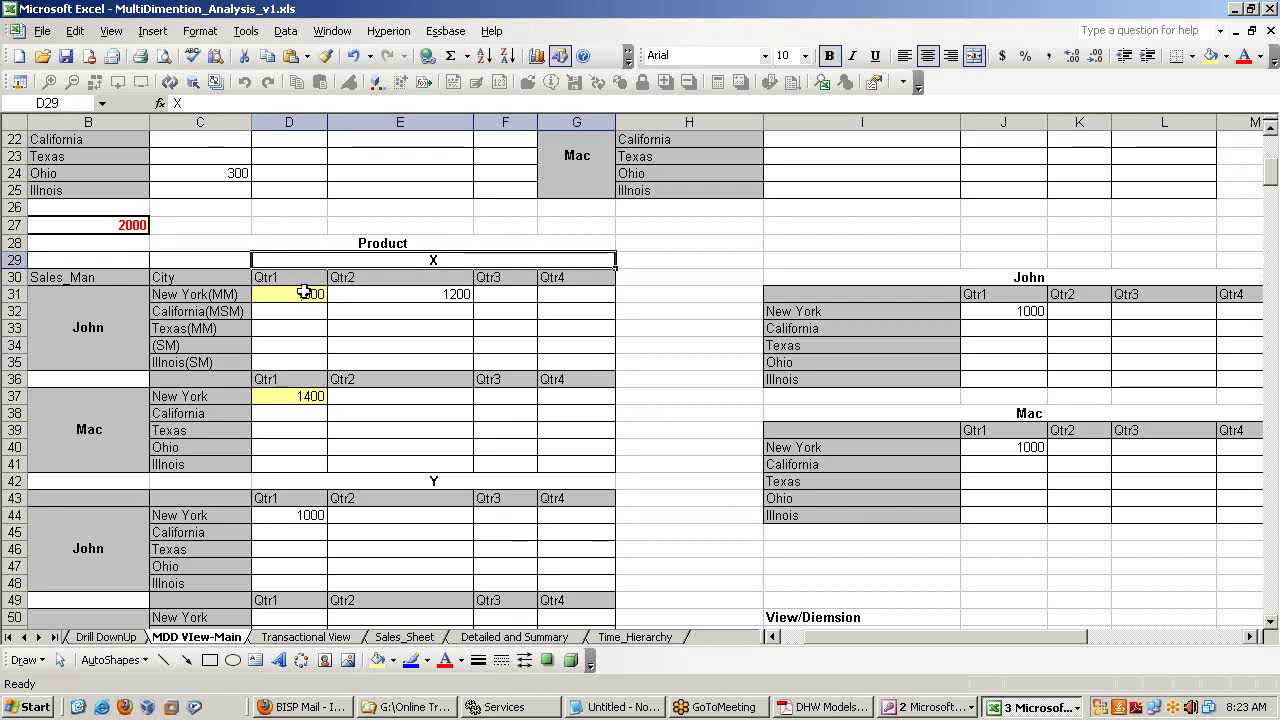
pyautogui.moveTo(306, 294); pyautogui.dragTo(597, 354)
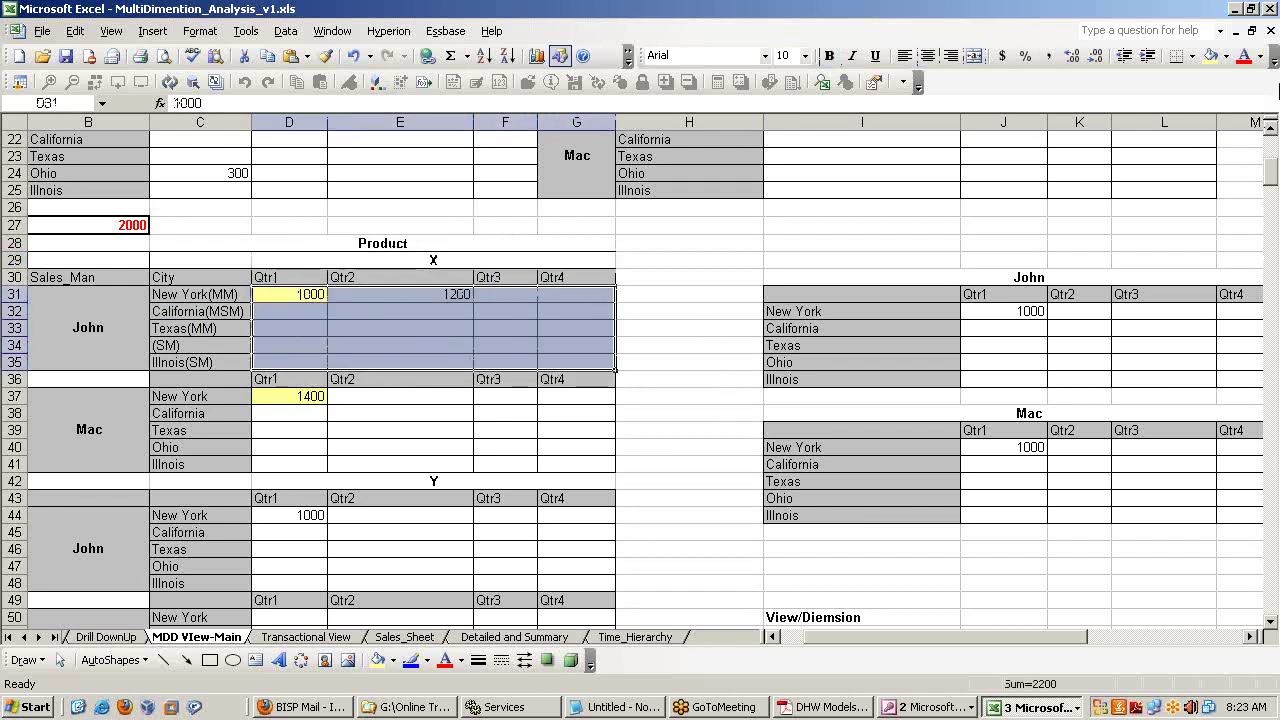
# Step: Return to the Access Relationships diagram and lengthen the Fact_SALES table to show more of its fields
pyautogui.click(1240, 9)
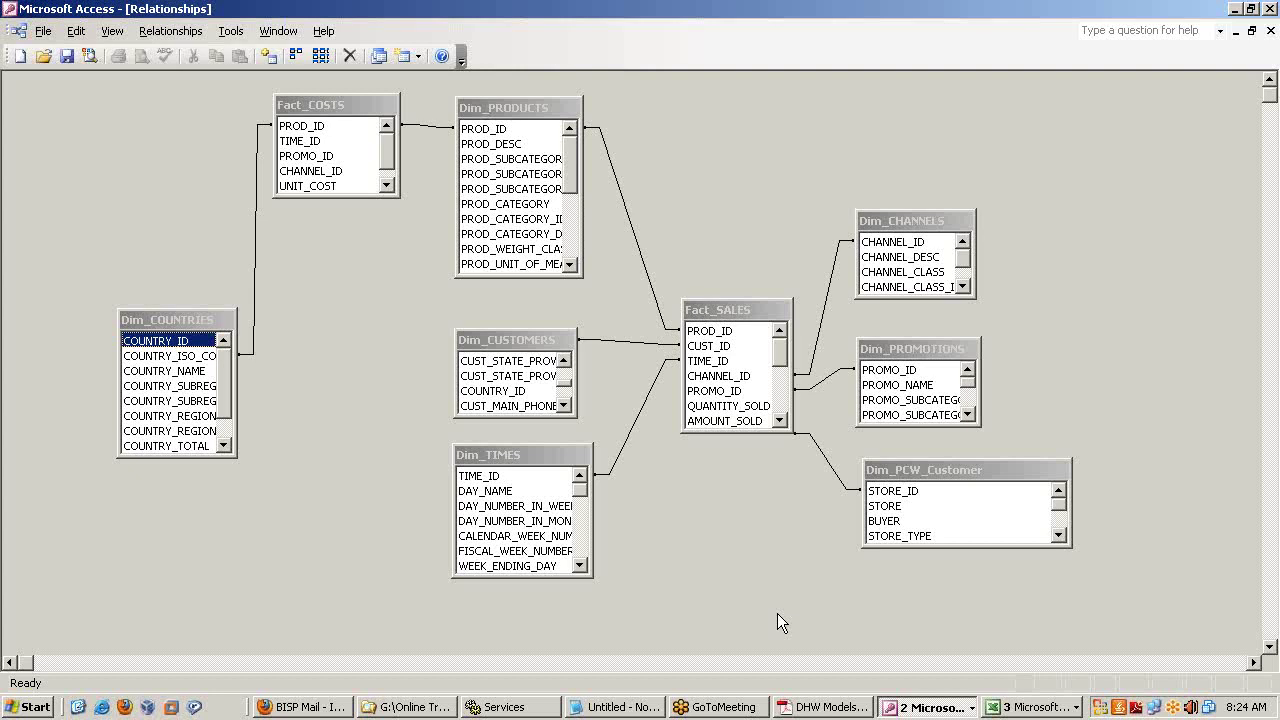
pyautogui.moveTo(755, 431); pyautogui.dragTo(757, 488)
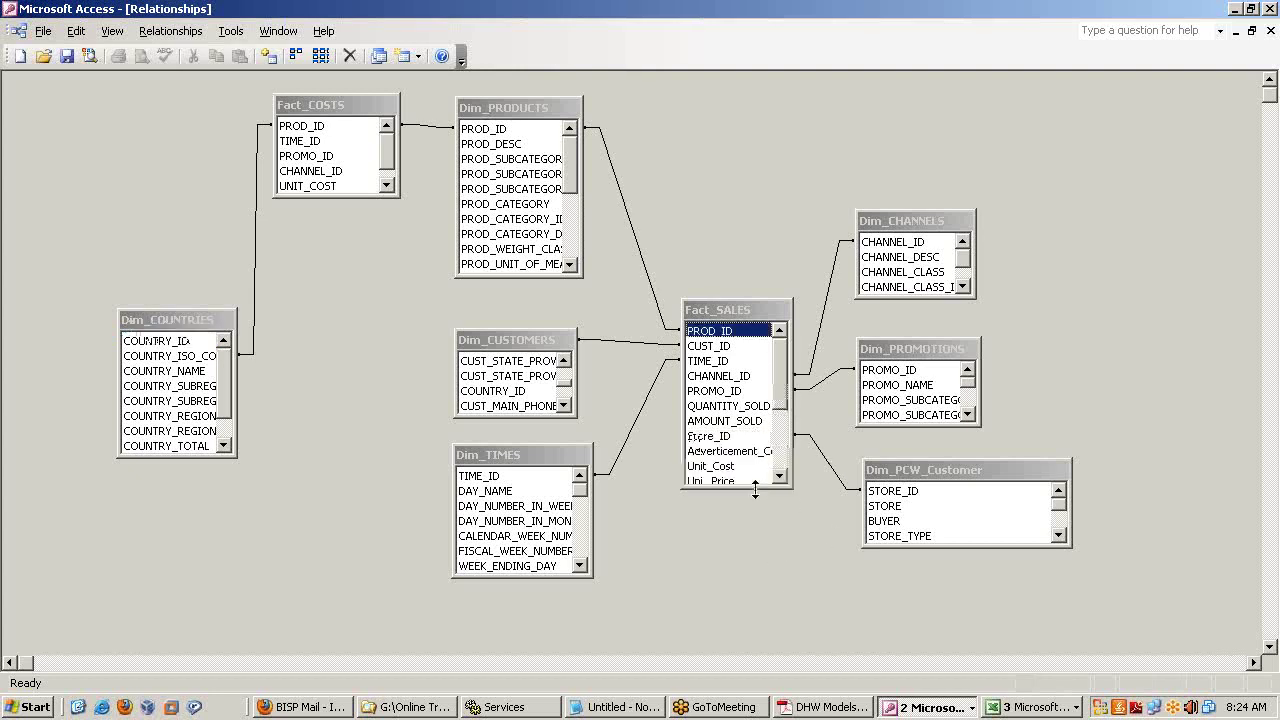
# Step: Switch to the Sales Analysis Sheet.xls workbook in Excel and open the Requirement No 1.1 sheet
pyautogui.click(1010, 707)
pyautogui.click(1017, 666)
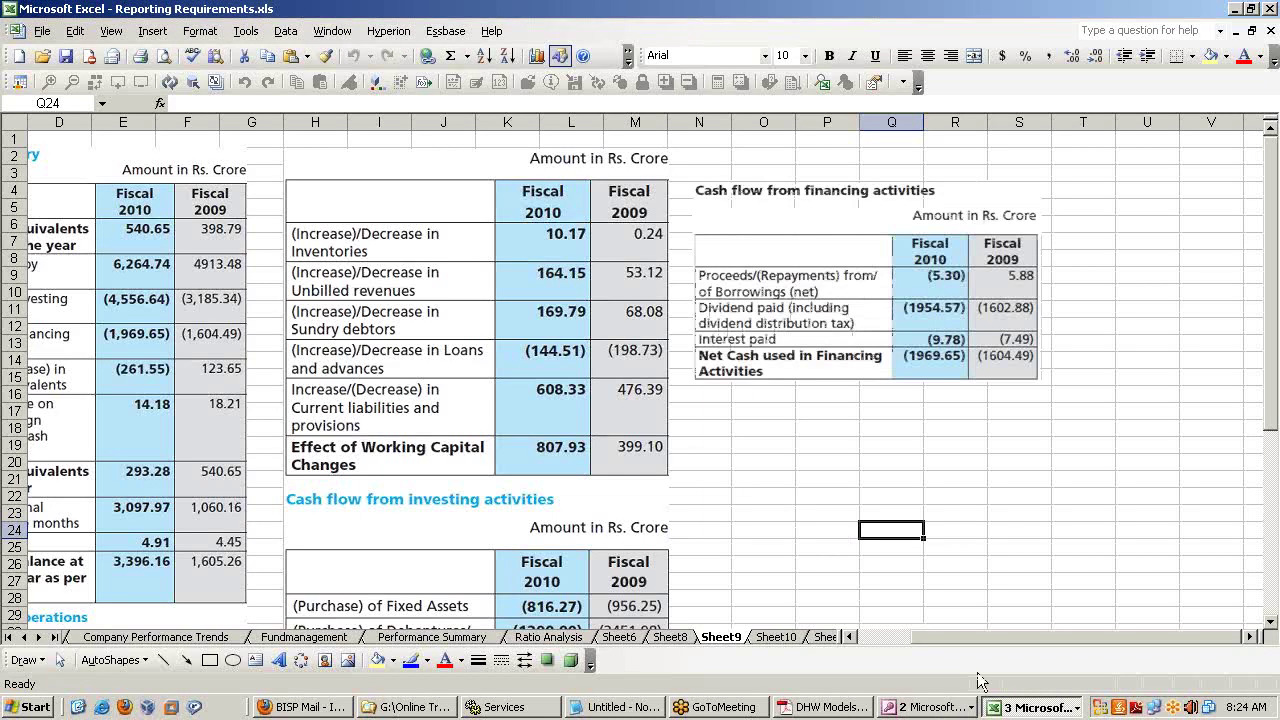
pyautogui.click(1024, 703)
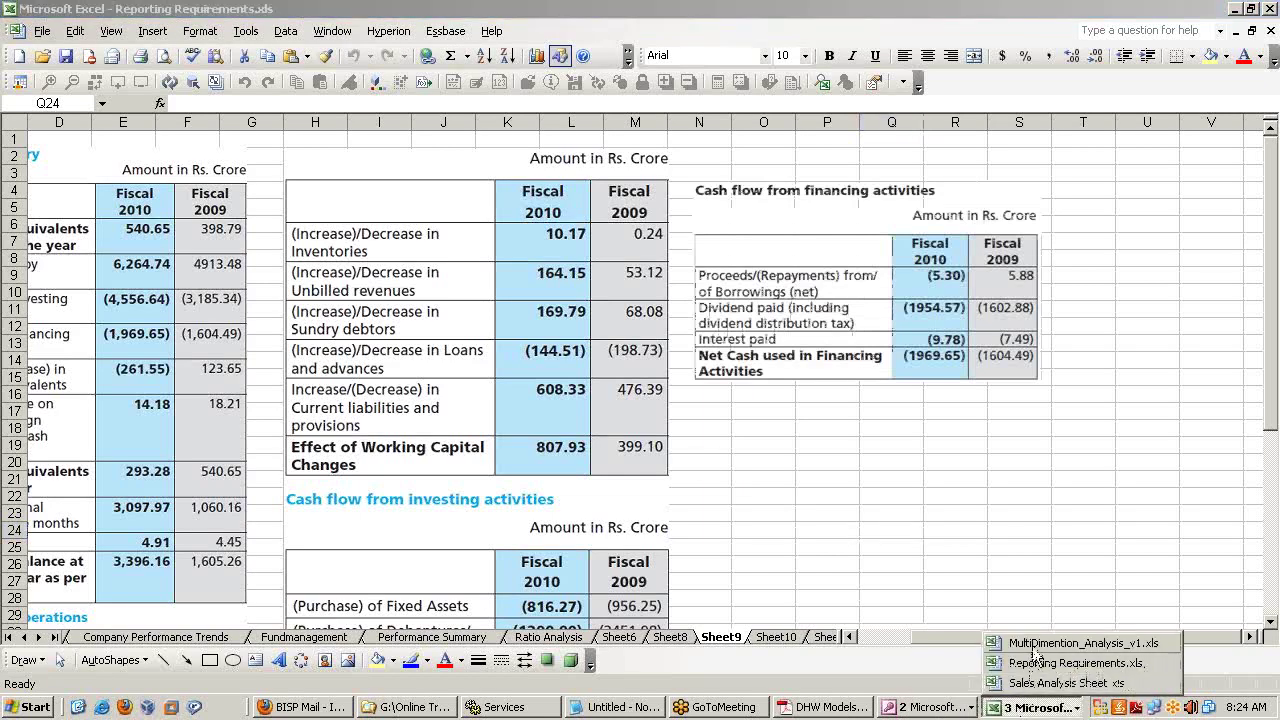
pyautogui.click(1050, 683)
pyautogui.click(200, 637)
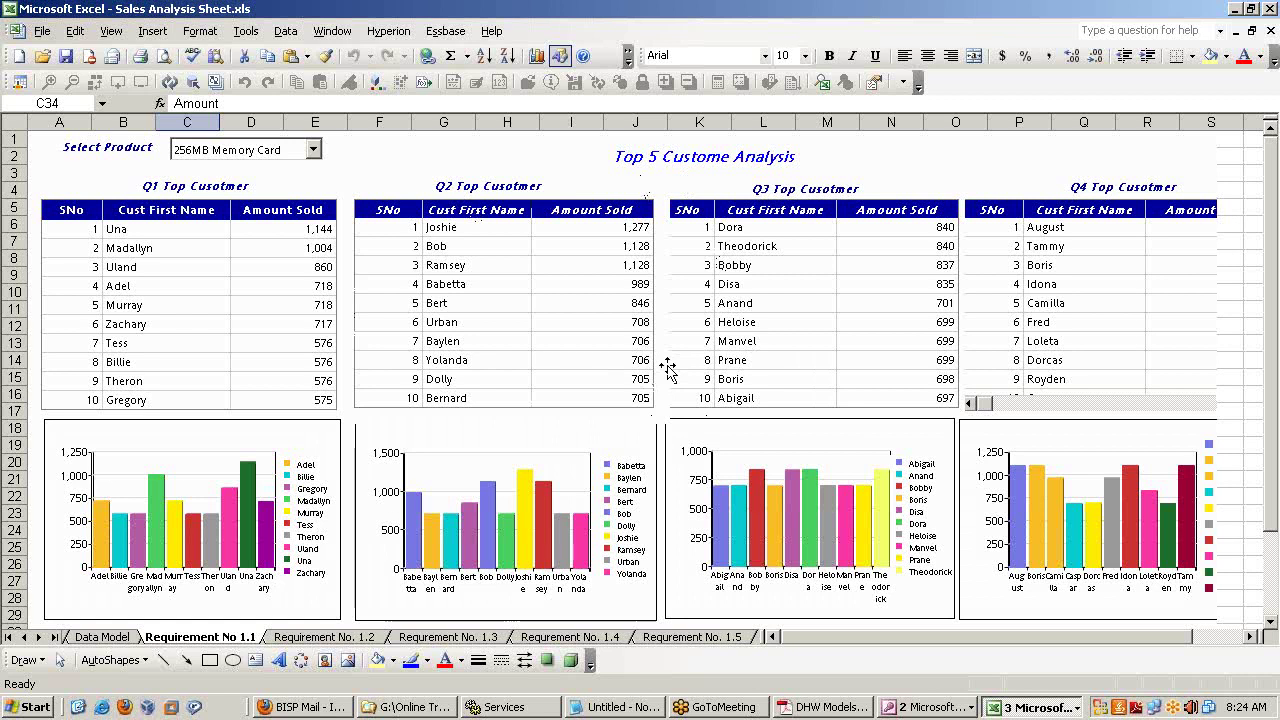
# Step: Add the line "Q1 : Top 'N' Analysis i) Top 5 Customer Q1, Q2, Q3, Q4" to the Notepad notes and return to the Excel report
pyautogui.click(610, 706)
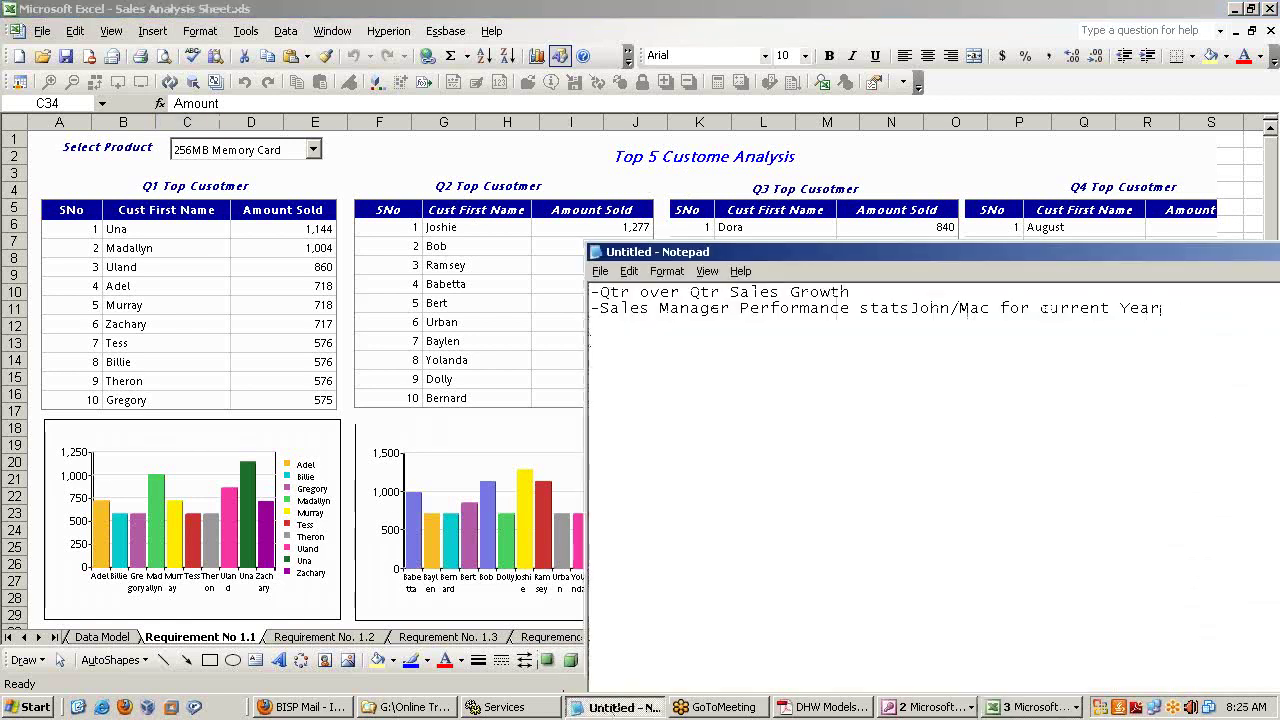
pyautogui.write("Q1 : Top 'N' Analysis ")
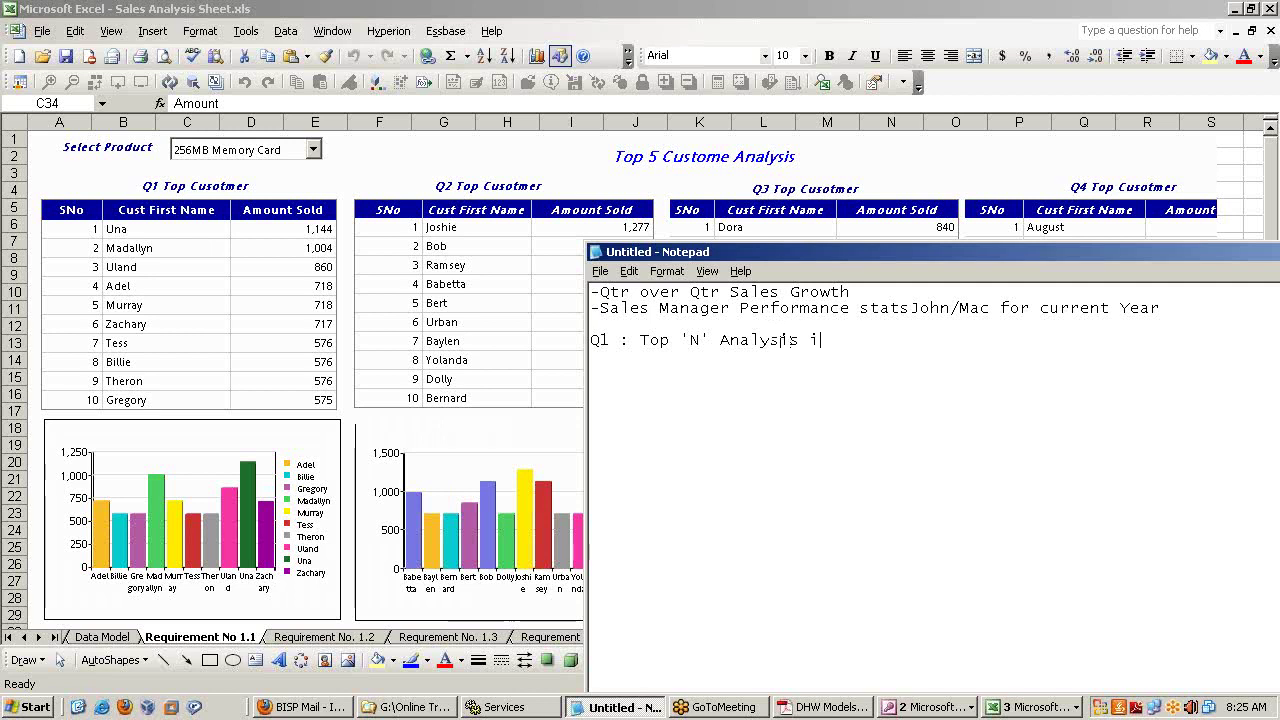
pyautogui.write('i) Top 5 Customer Q1, Q')
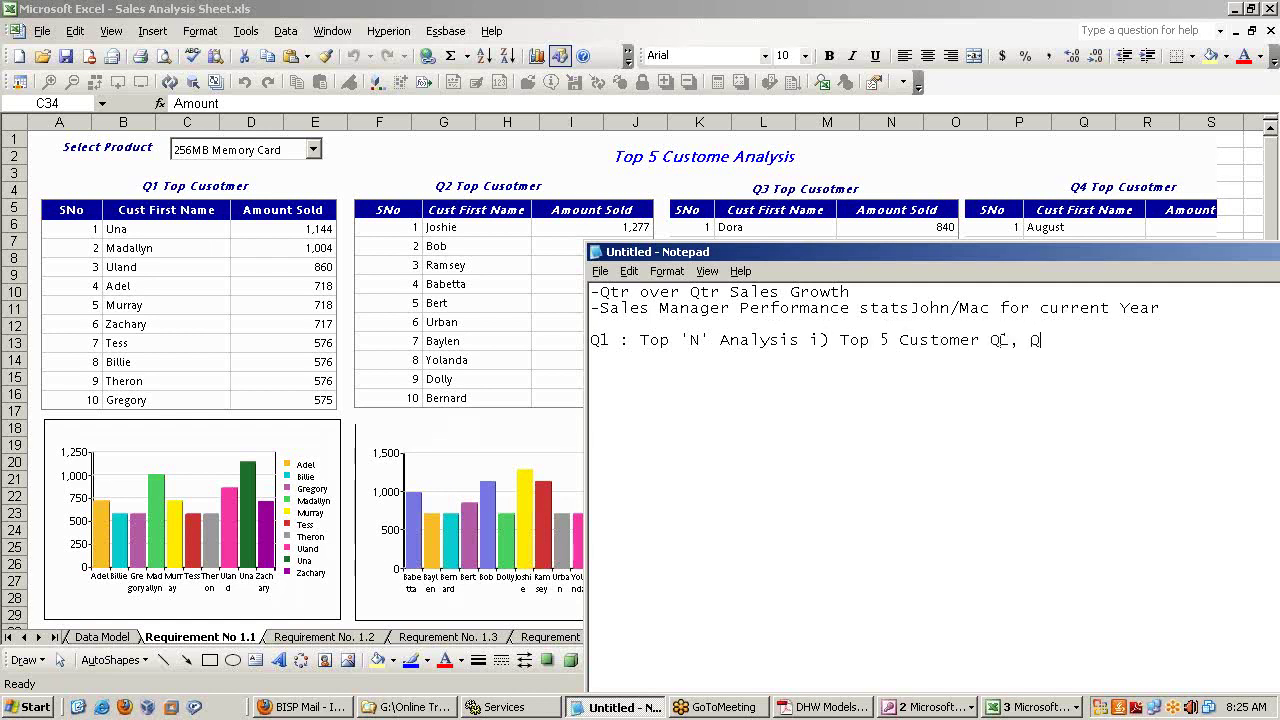
pyautogui.write('2, Q3 Q4')
pyautogui.press('Left')
pyautogui.press('Left')
pyautogui.press('Left')
pyautogui.press('BackSpace')
pyautogui.write('3,')
pyautogui.click(756, 10)
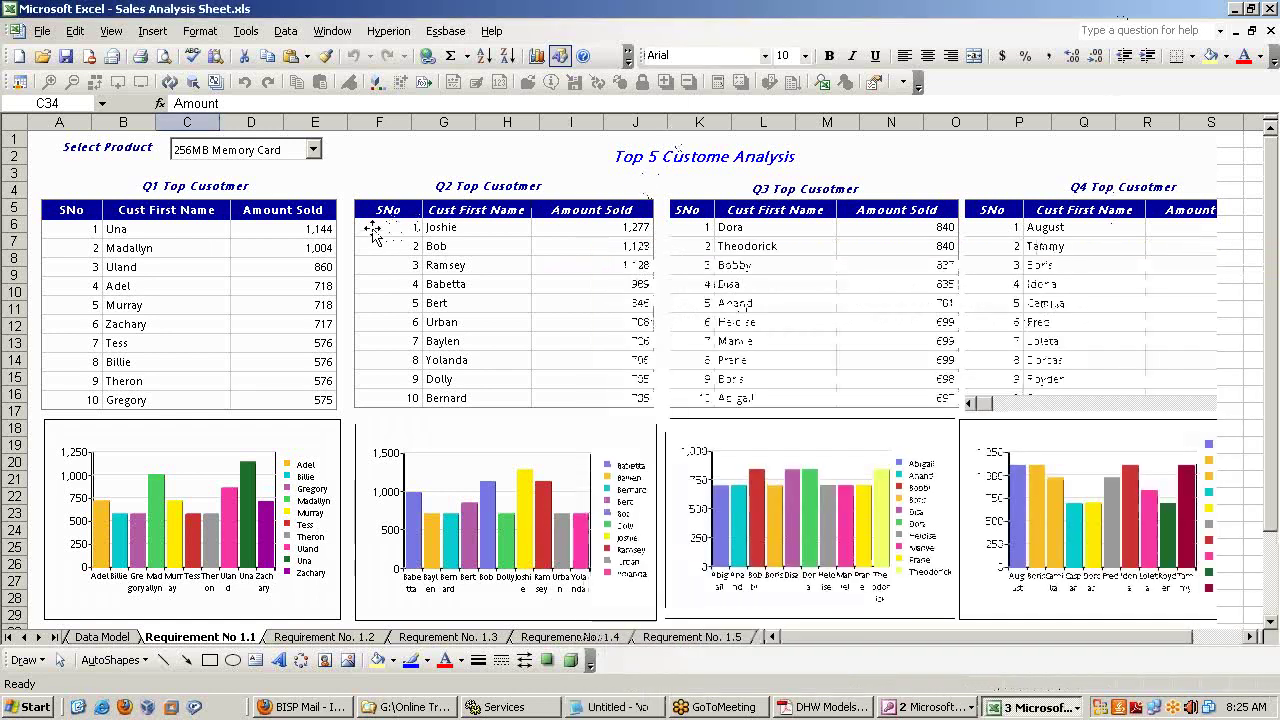